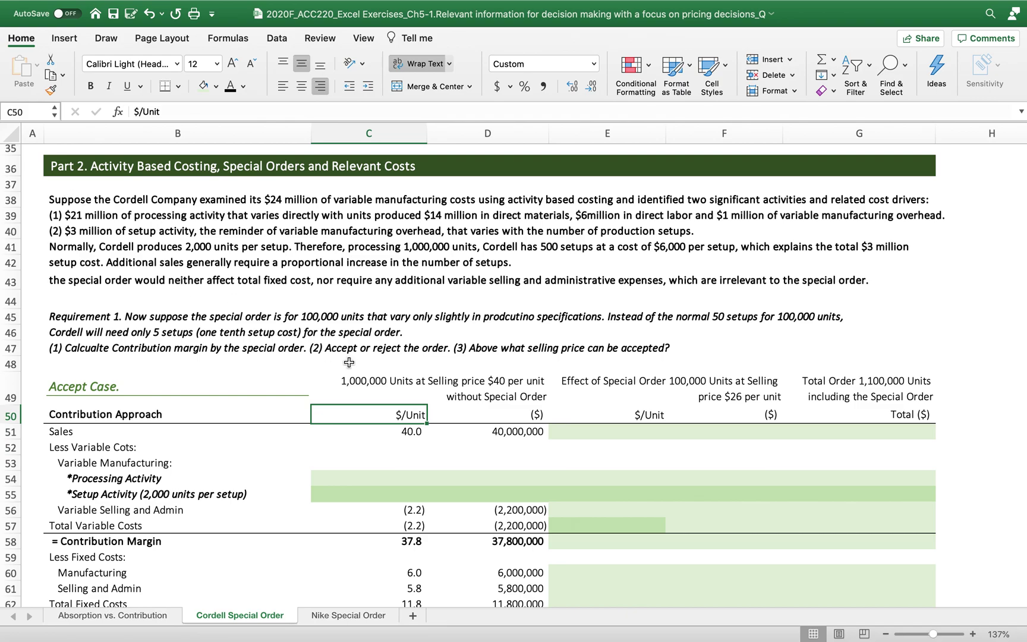
# Review the Part 1 absorption and contribution analyses and the Part 2 activity-based costing problem text and Accept Case table
pyautogui.scroll(4, 349, 362)
pyautogui.scroll(10, 349, 362)
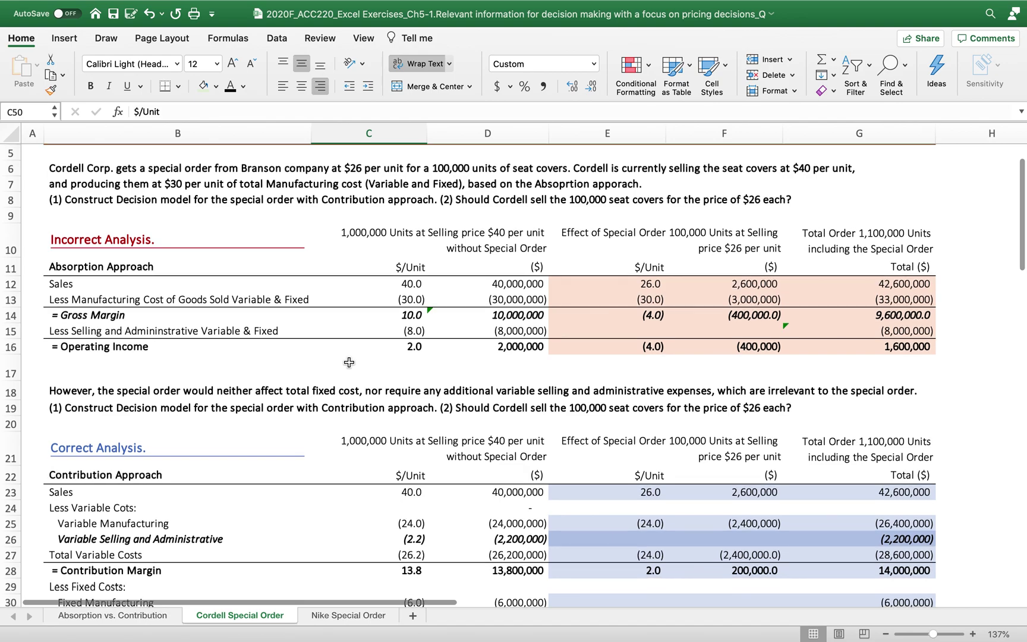
pyautogui.scroll(4, 349, 362)
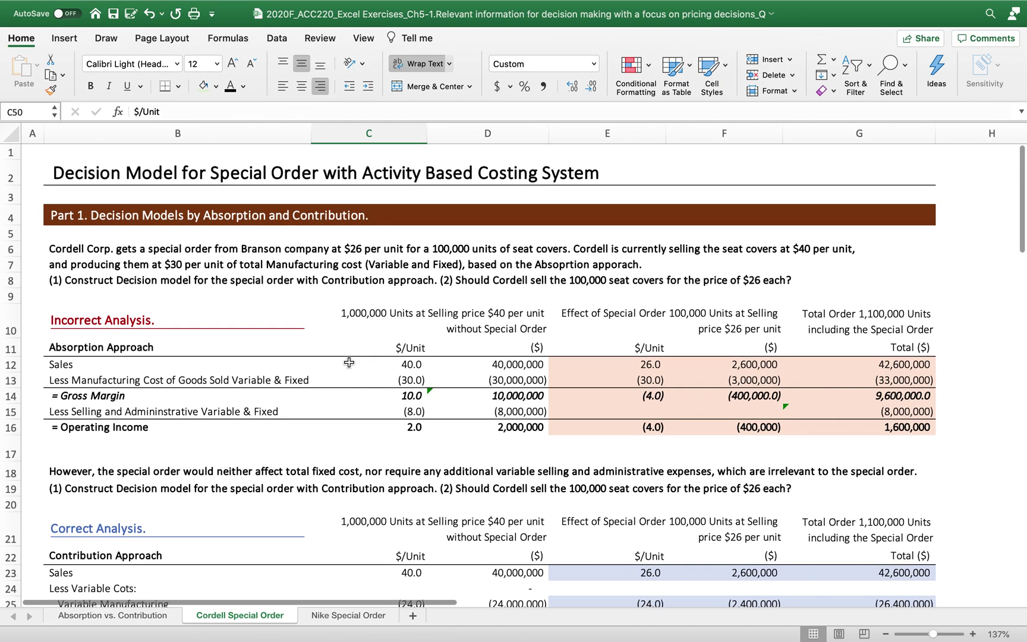
pyautogui.scroll(-10, 349, 362)
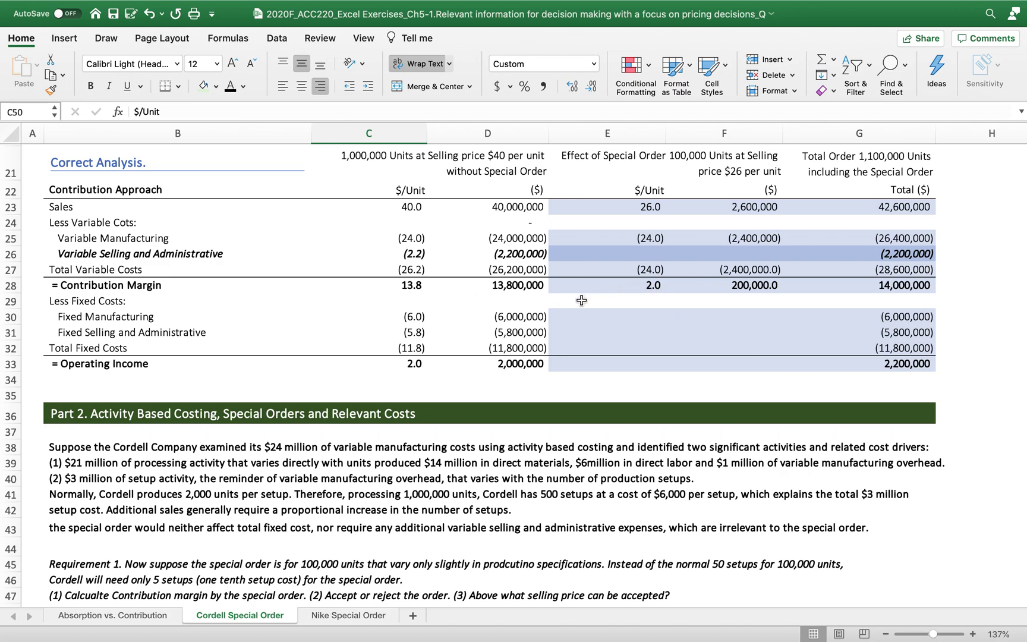
pyautogui.scroll(5, 582, 300)
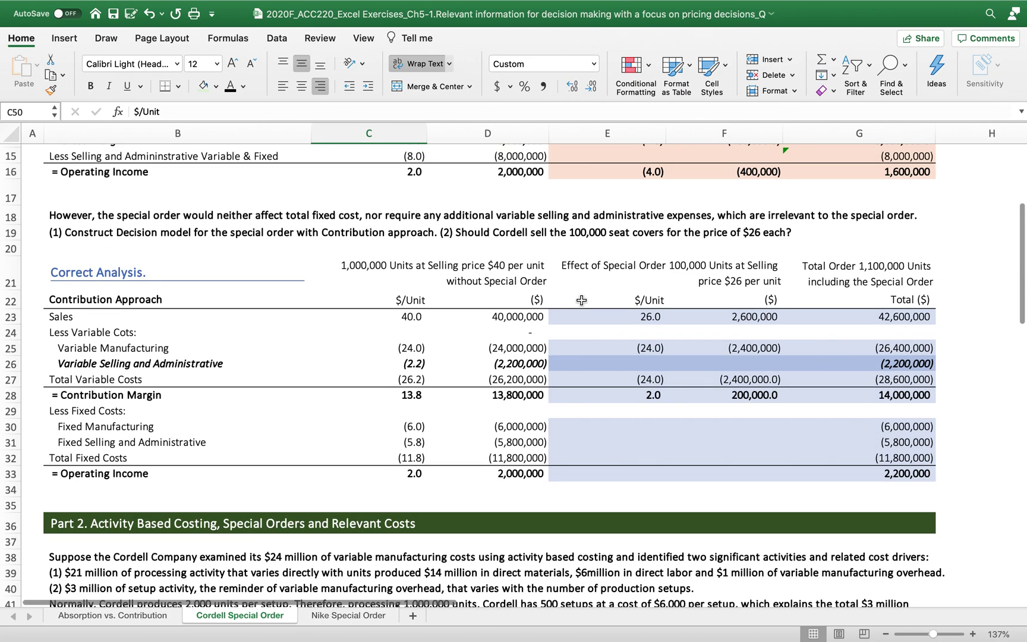
pyautogui.scroll(-8, 581, 300)
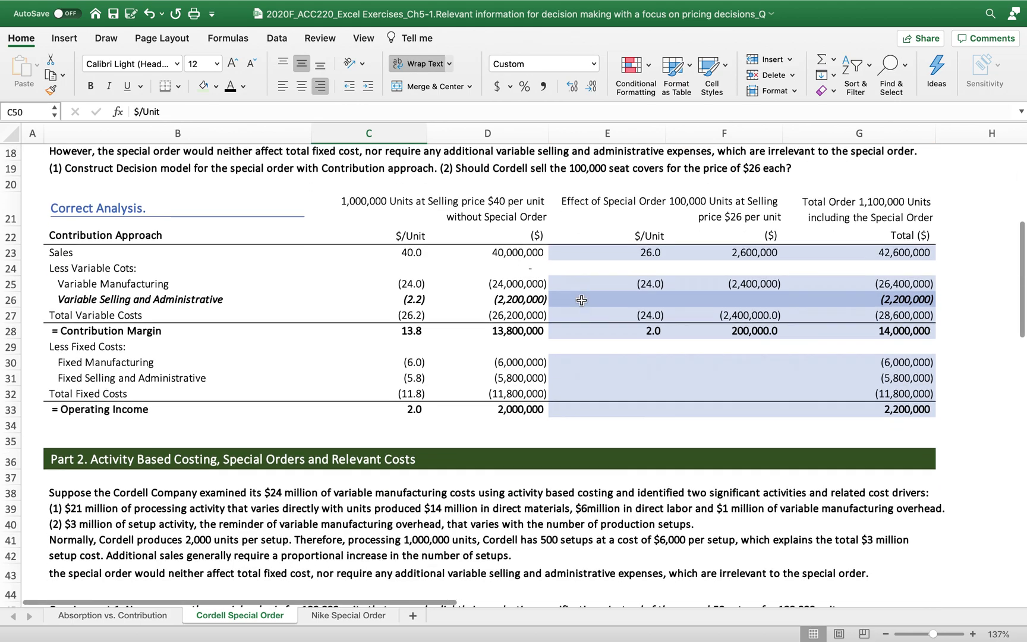
pyautogui.scroll(-10, 307, 438)
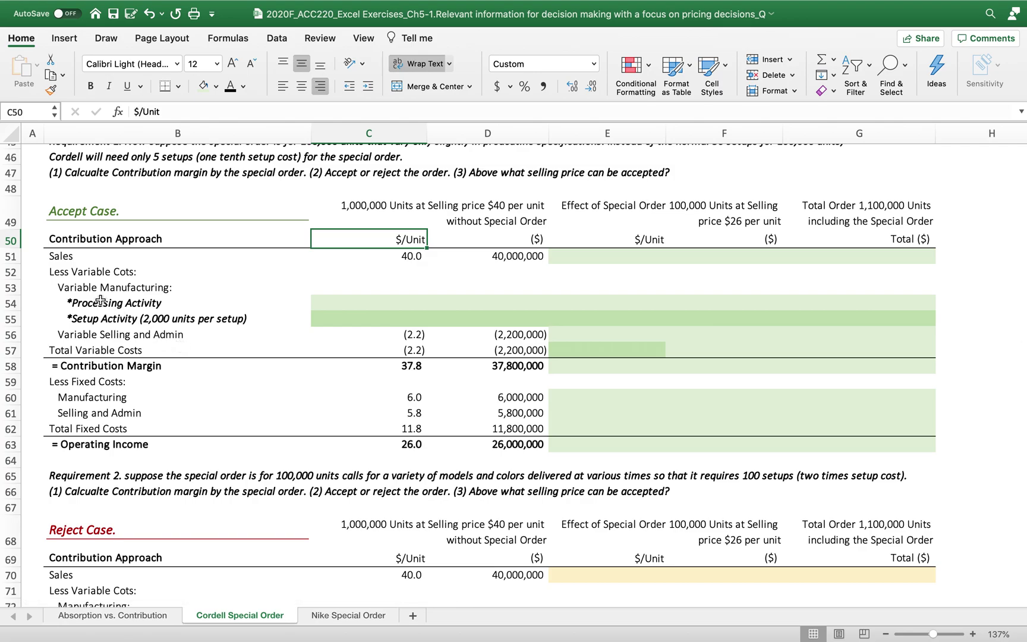
pyautogui.scroll(5, 100, 301)
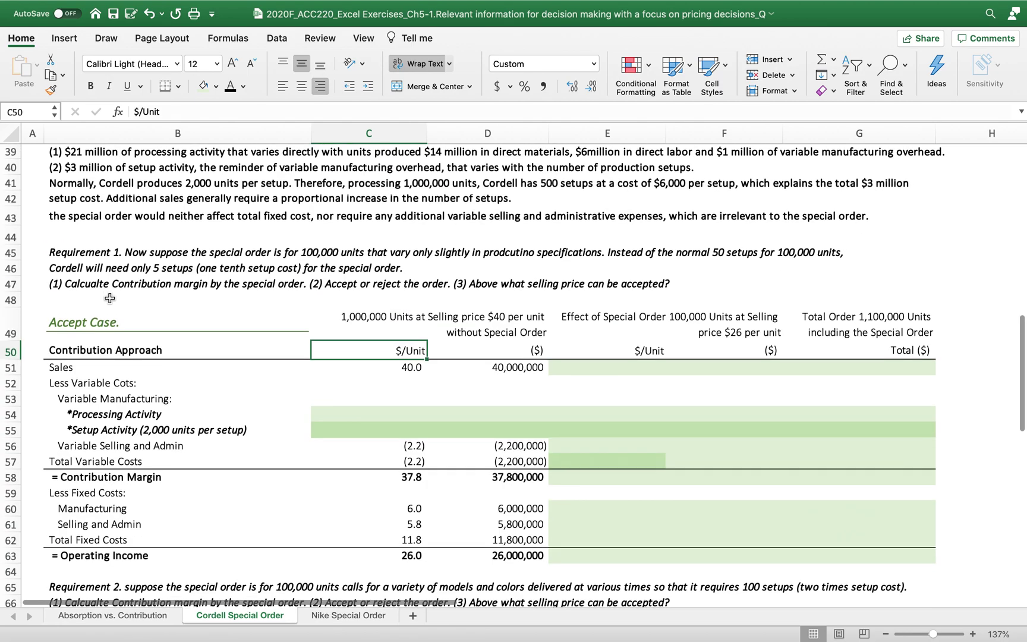
pyautogui.scroll(1, 130, 212)
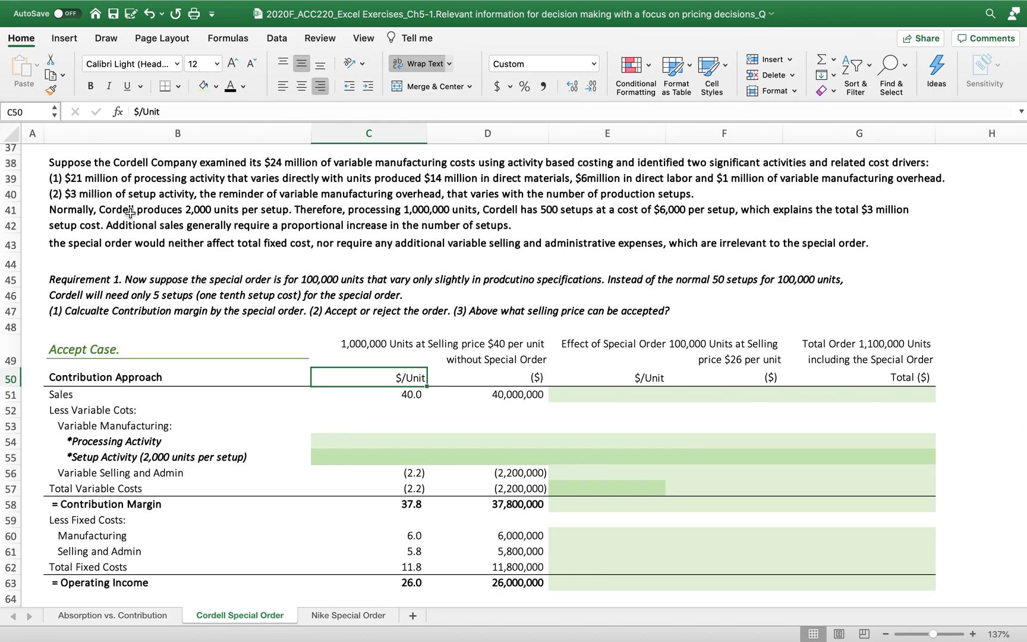
pyautogui.scroll(2, 130, 213)
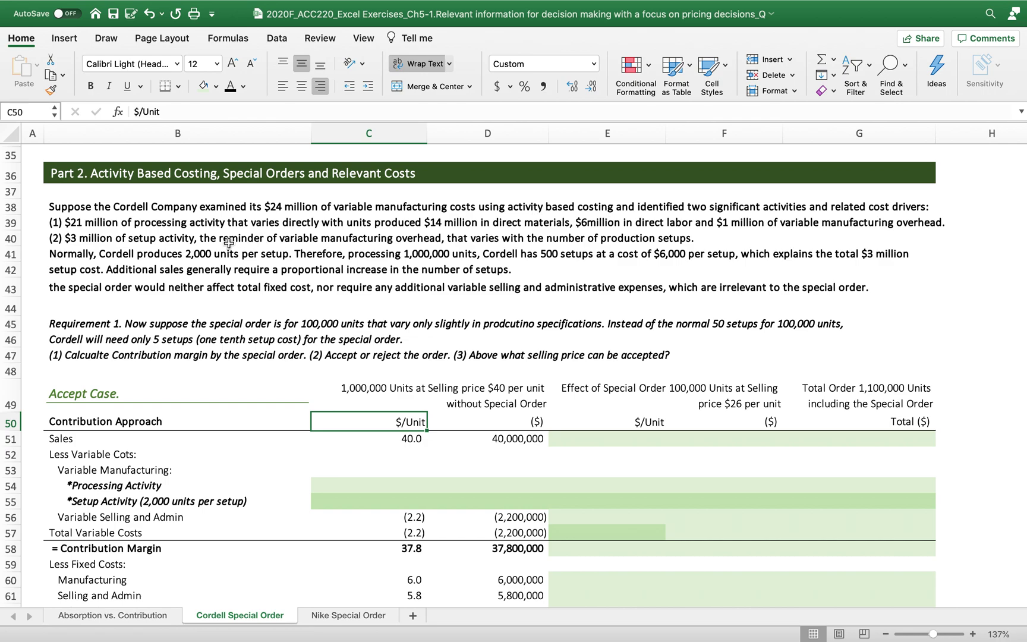
pyautogui.click(69, 224)
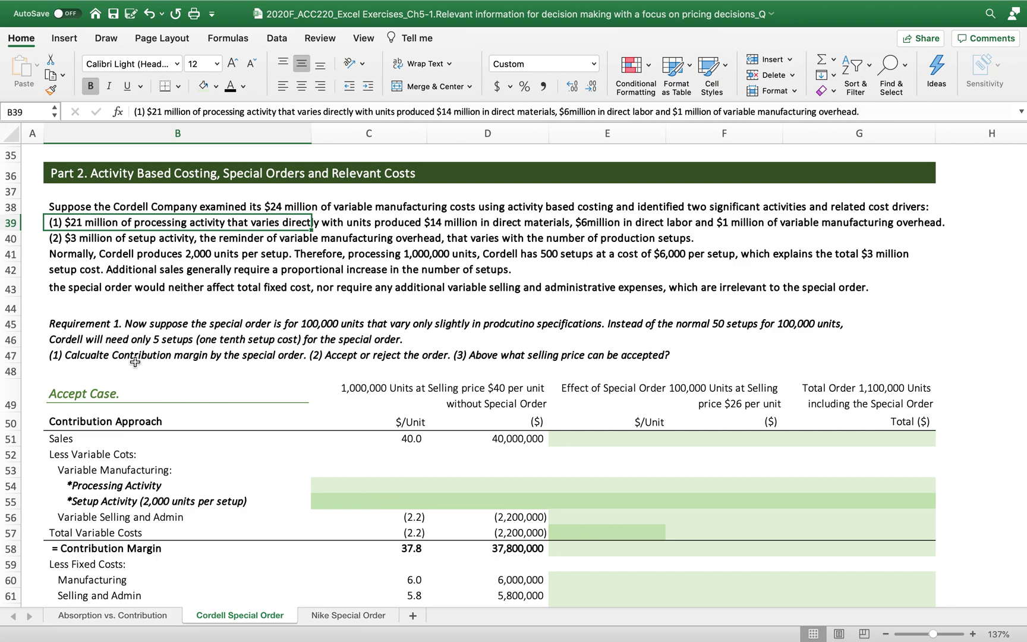
# In the Accept Case Sales row, enter 26 per unit in E51 and calculate the special order amount with =E51*100000 in F51
pyautogui.scroll(-3, 135, 361)
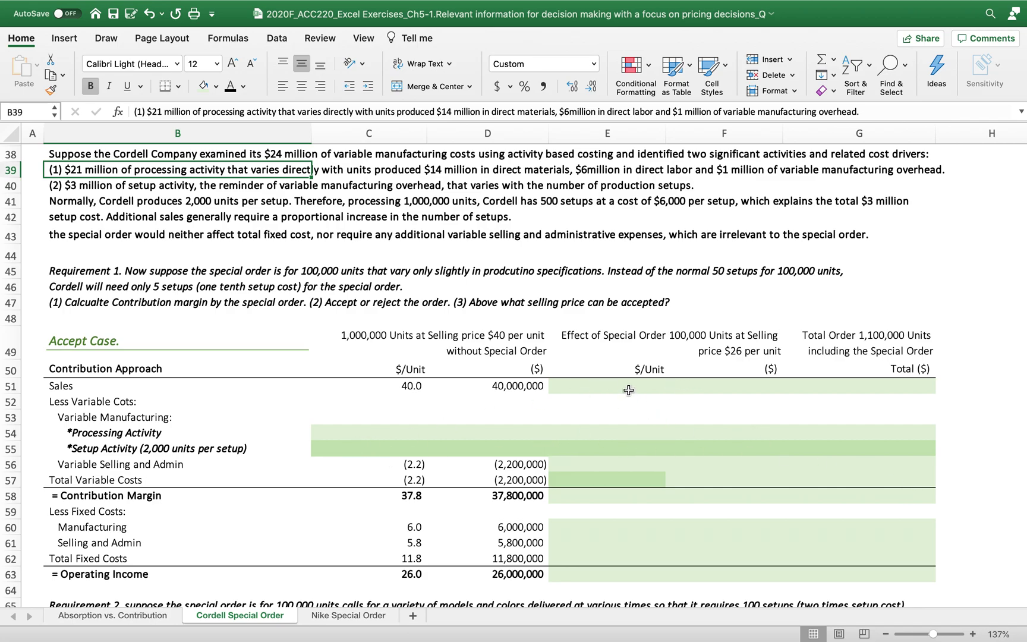
pyautogui.scroll(-2, 598, 433)
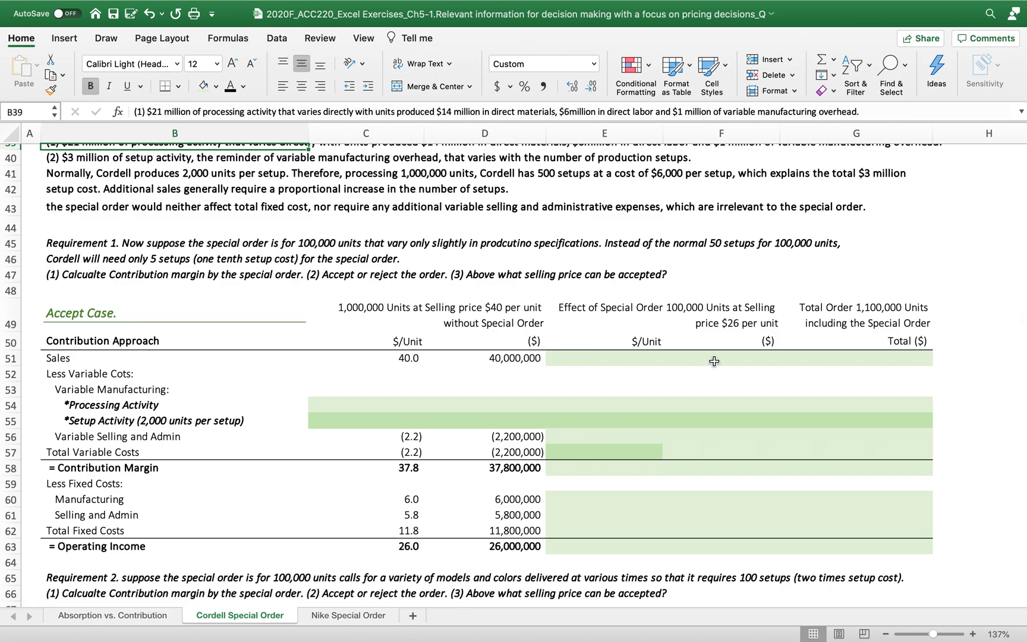
pyautogui.click(641, 358)
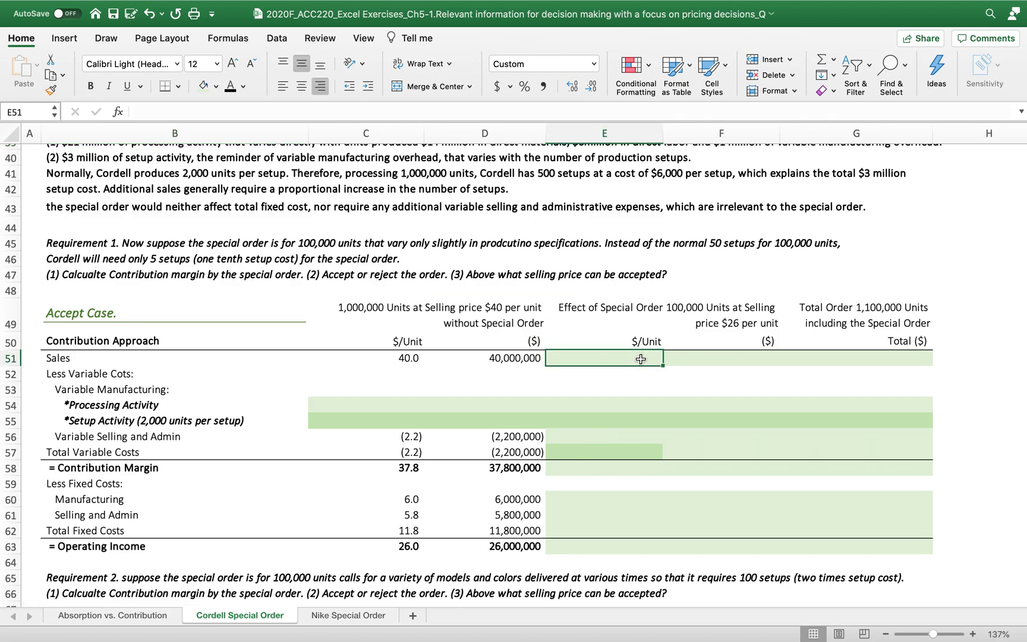
pyautogui.write('26')
pyautogui.press('Tab')
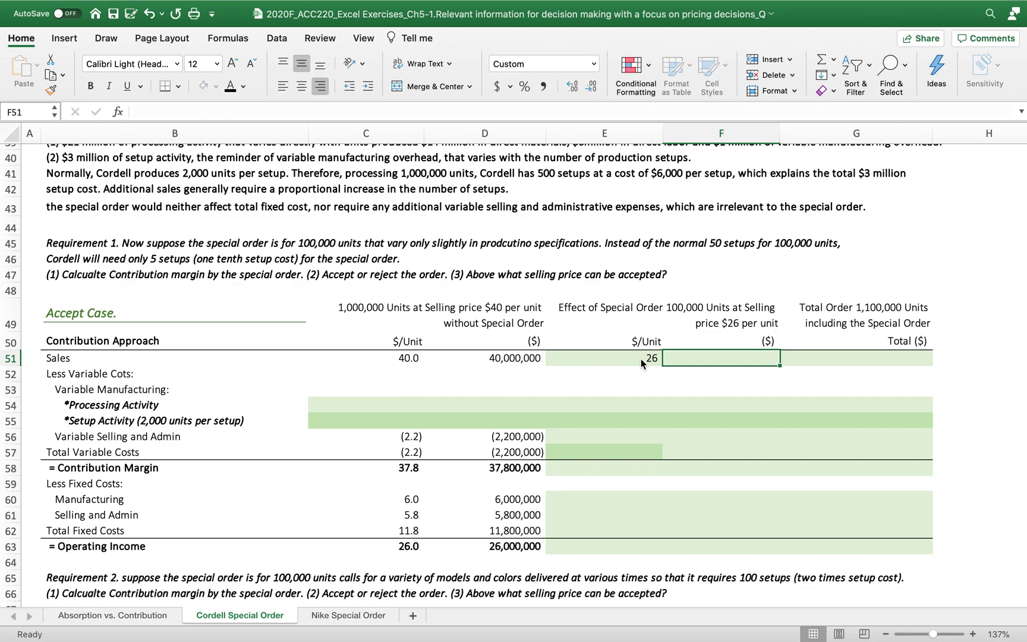
pyautogui.write('=')
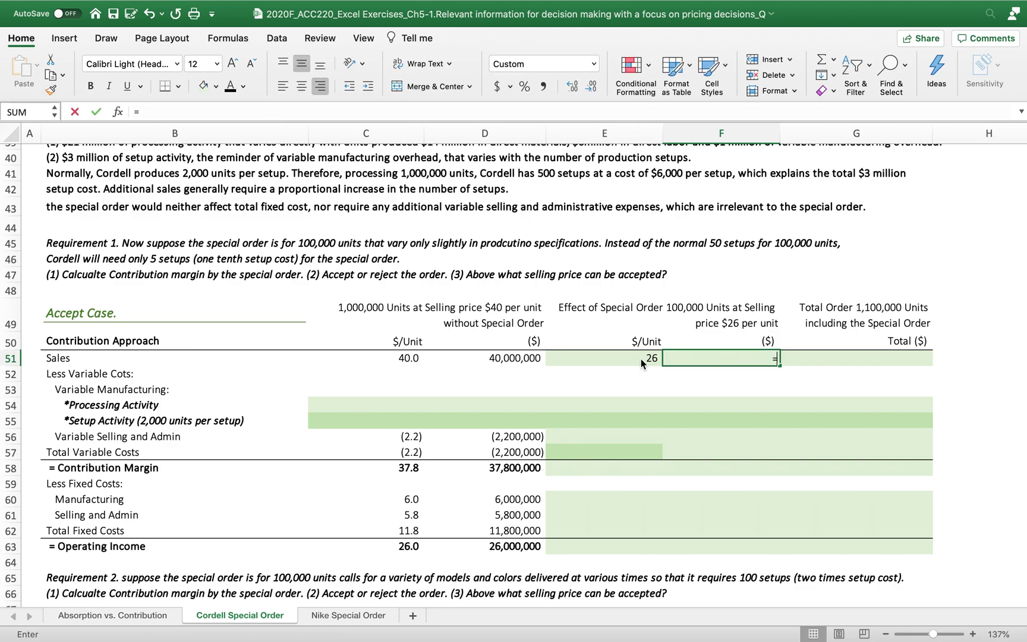
pyautogui.click(619, 359)
pyautogui.write('*100000')
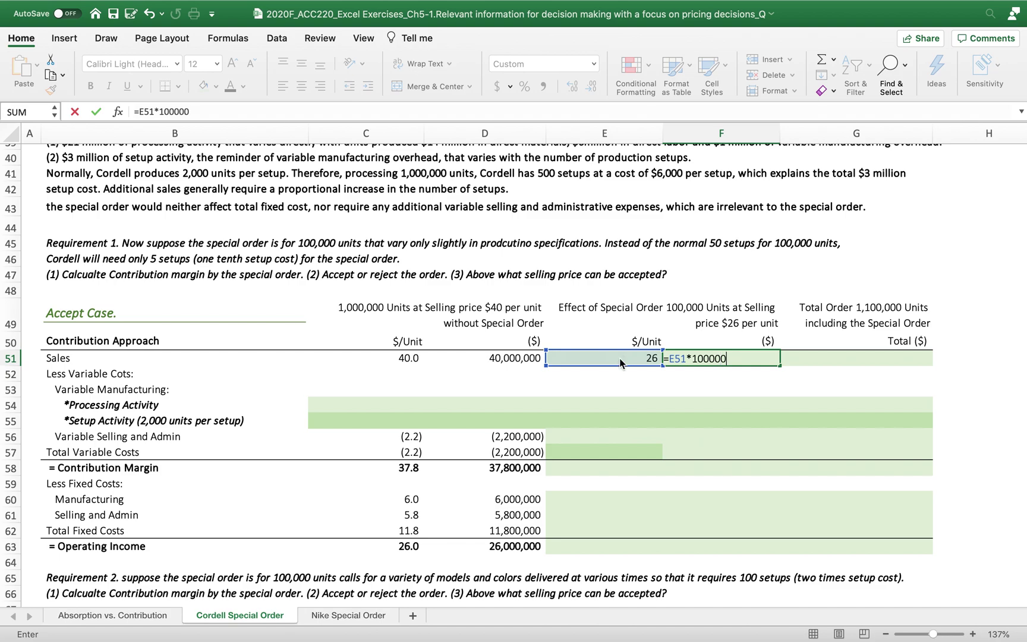
pyautogui.press('Return')
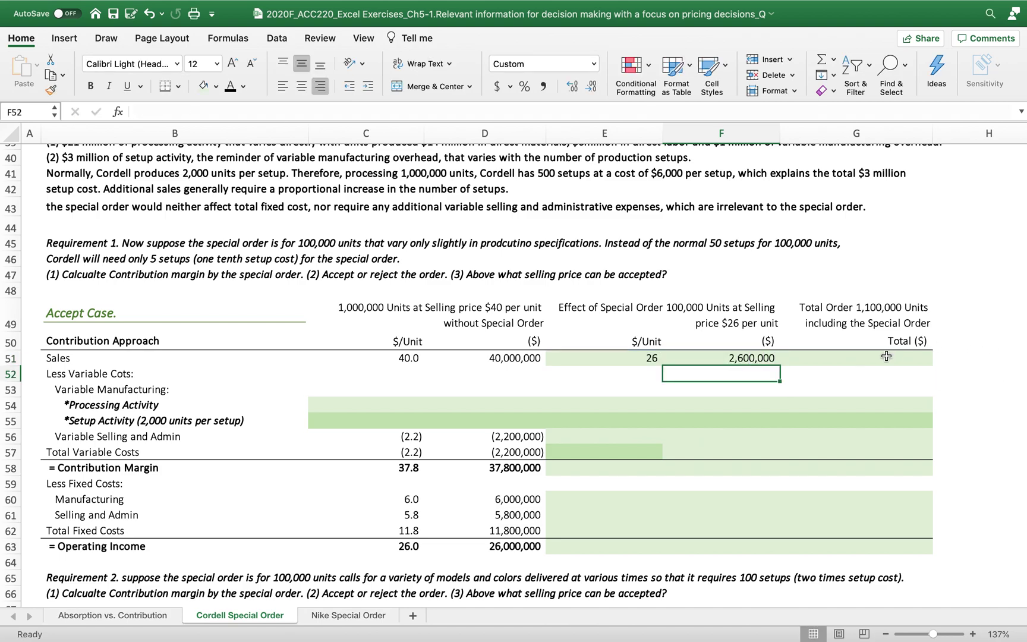
# Calculate total sales including the special order in G51 with the formula =D51+F51
pyautogui.click(886, 358)
pyautogui.write('=')
pyautogui.click(493, 360)
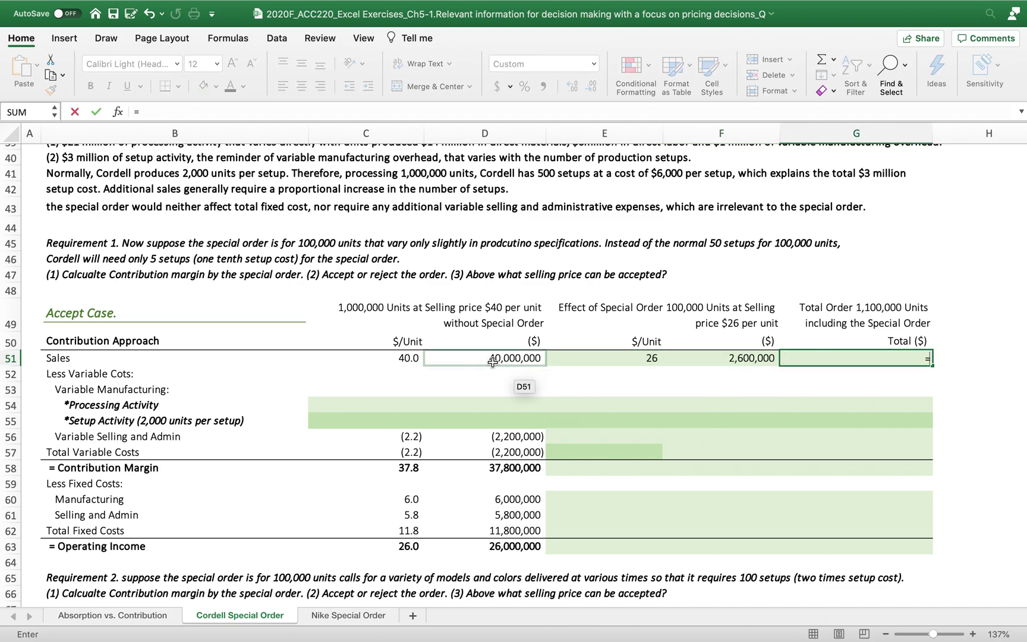
pyautogui.write('+')
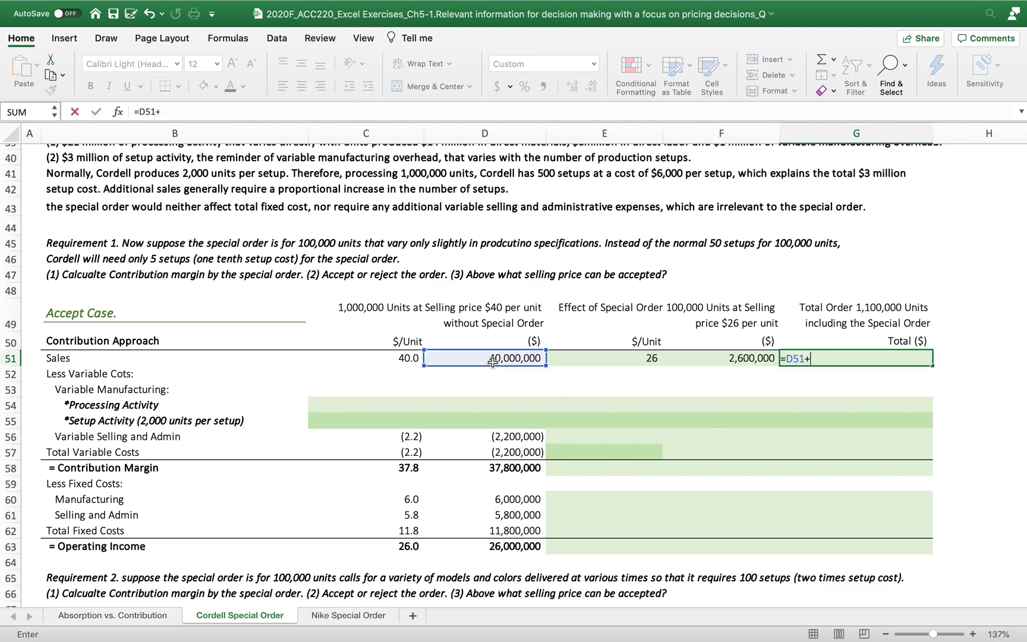
pyautogui.click(733, 357)
pyautogui.press('Return')
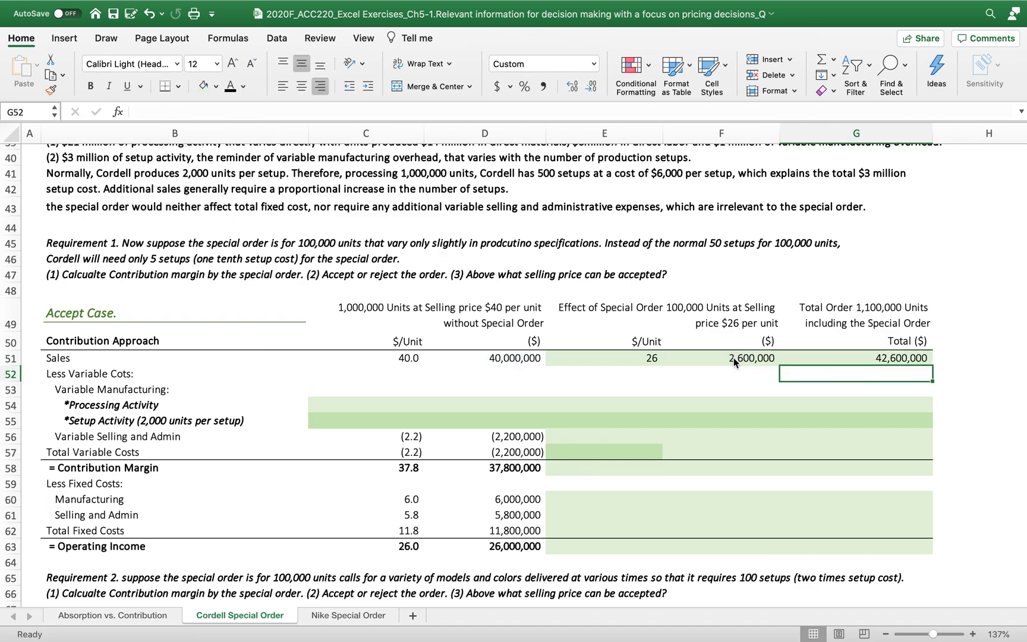
# Enter the regular-order variable manufacturing costs: 21,000,000 for Processing Activity in D54 and 3,000,000 for Setup Activity in D55
pyautogui.scroll(7, 733, 357)
pyautogui.scroll(-7, 734, 358)
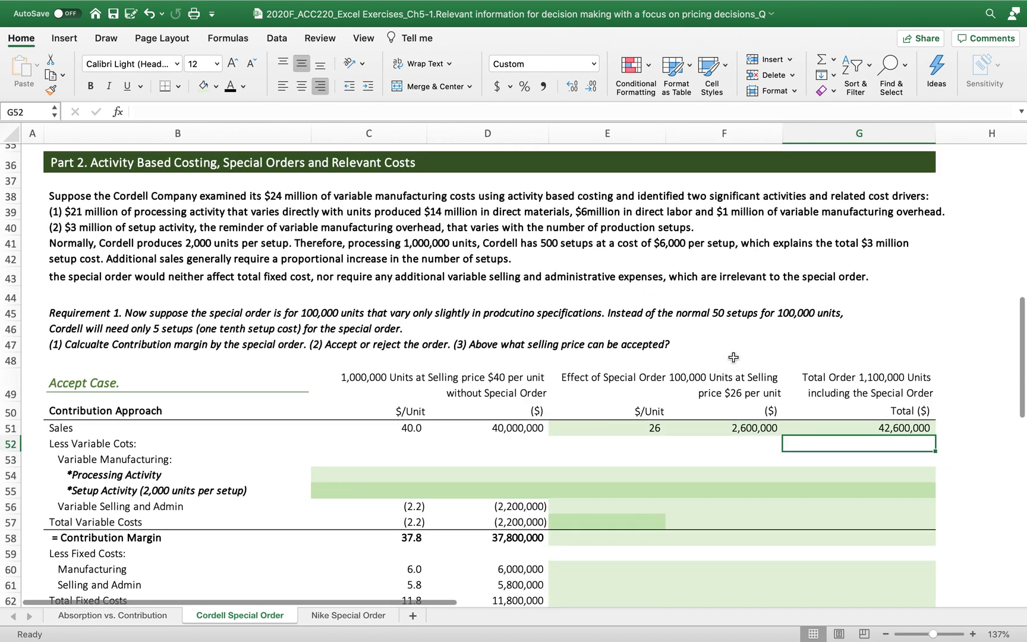
pyautogui.click(373, 409)
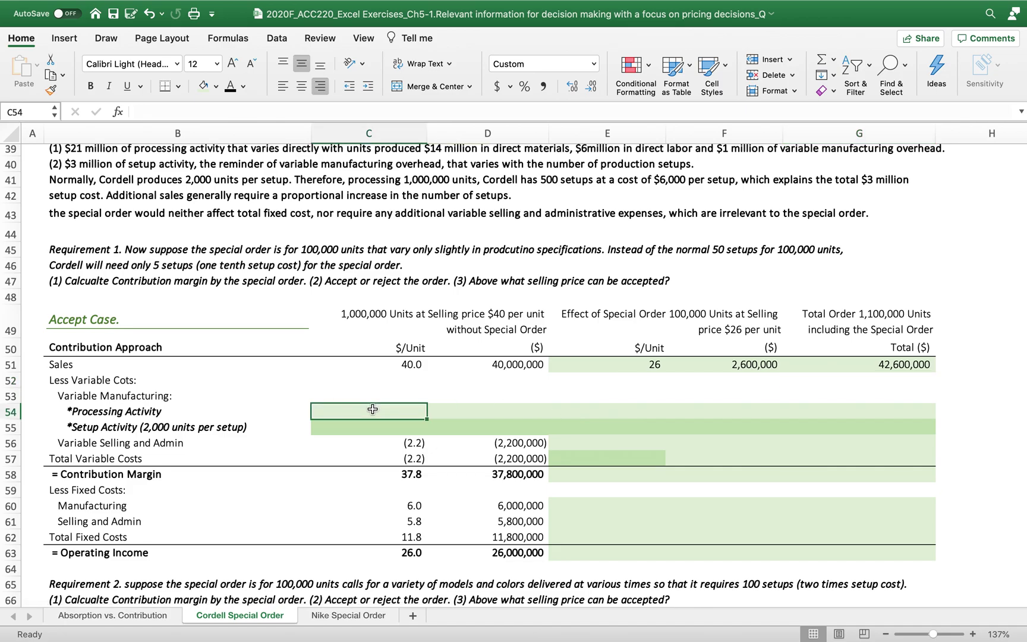
pyautogui.scroll(1, 104, 277)
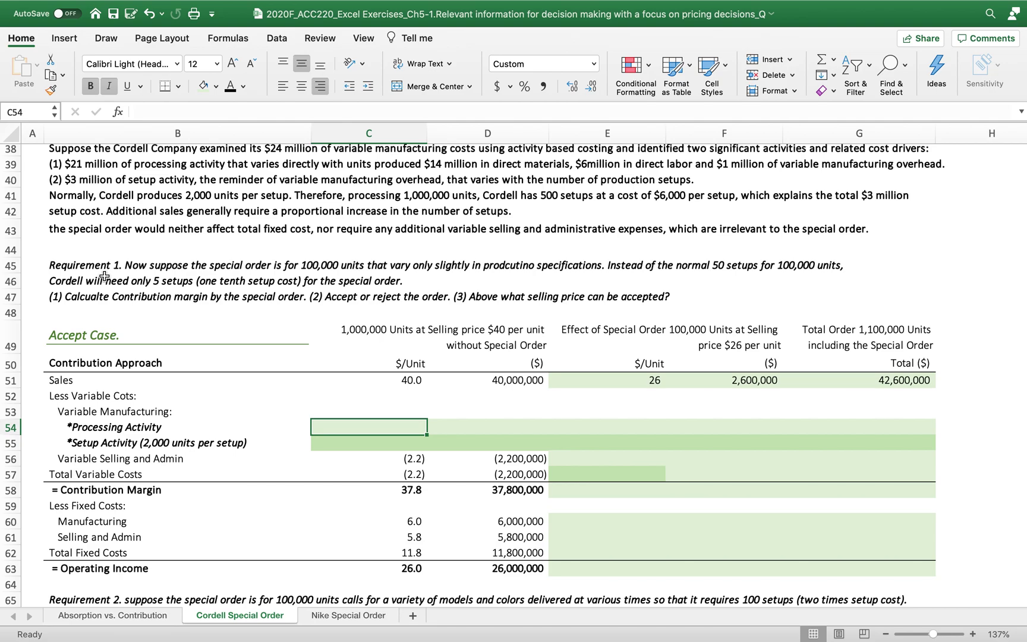
pyautogui.click(487, 428)
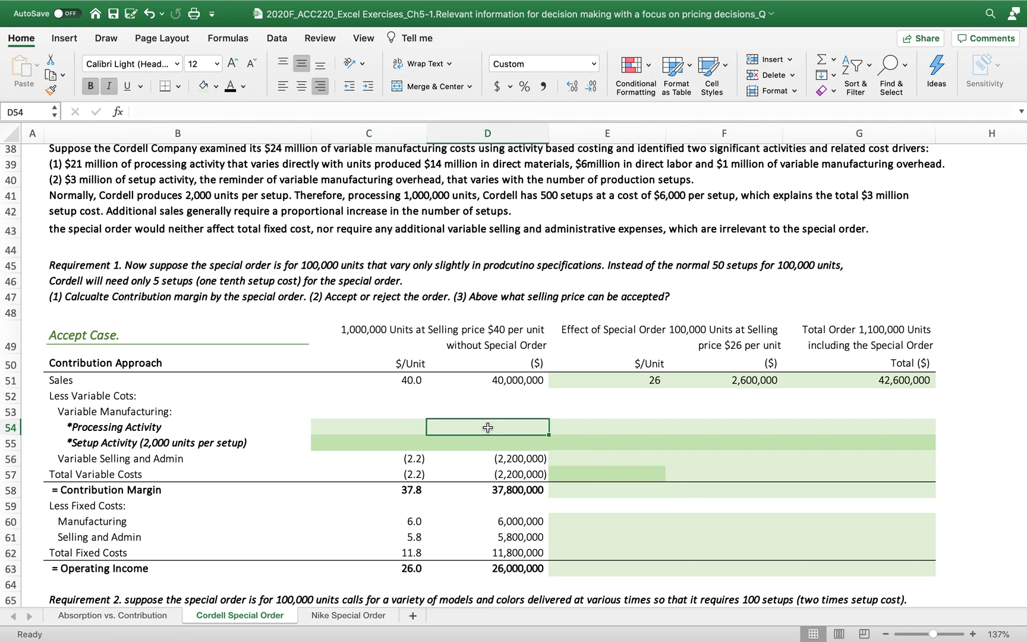
pyautogui.write('21,000,000')
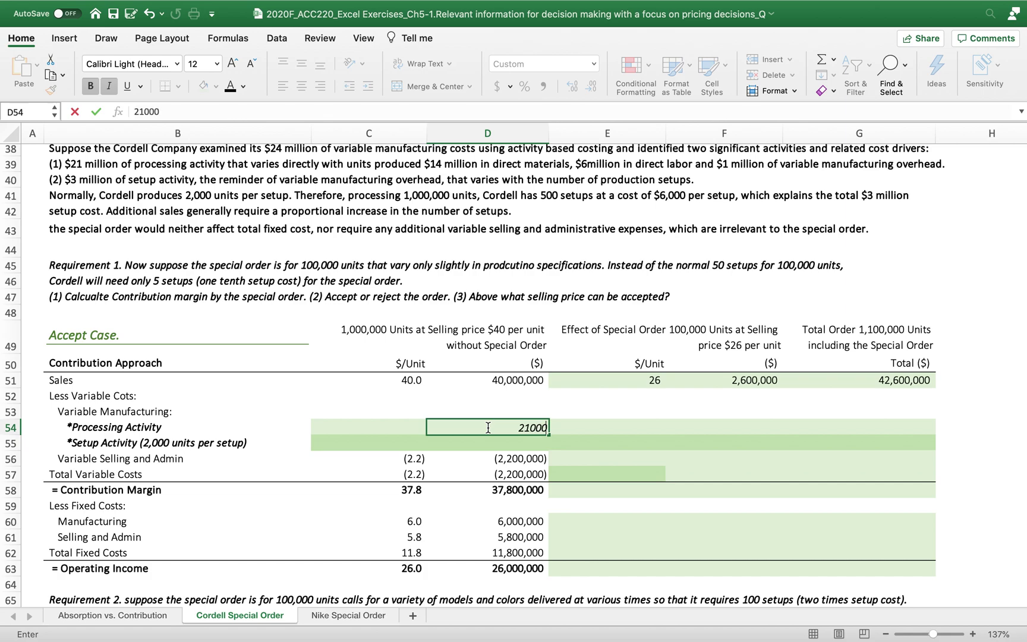
pyautogui.press('Return')
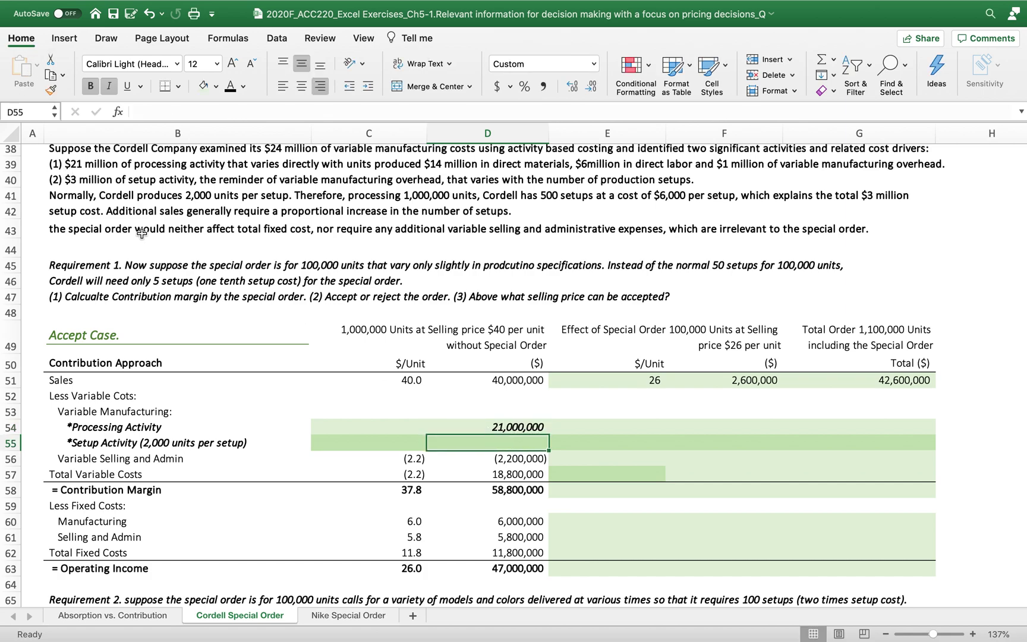
pyautogui.write('3000000')
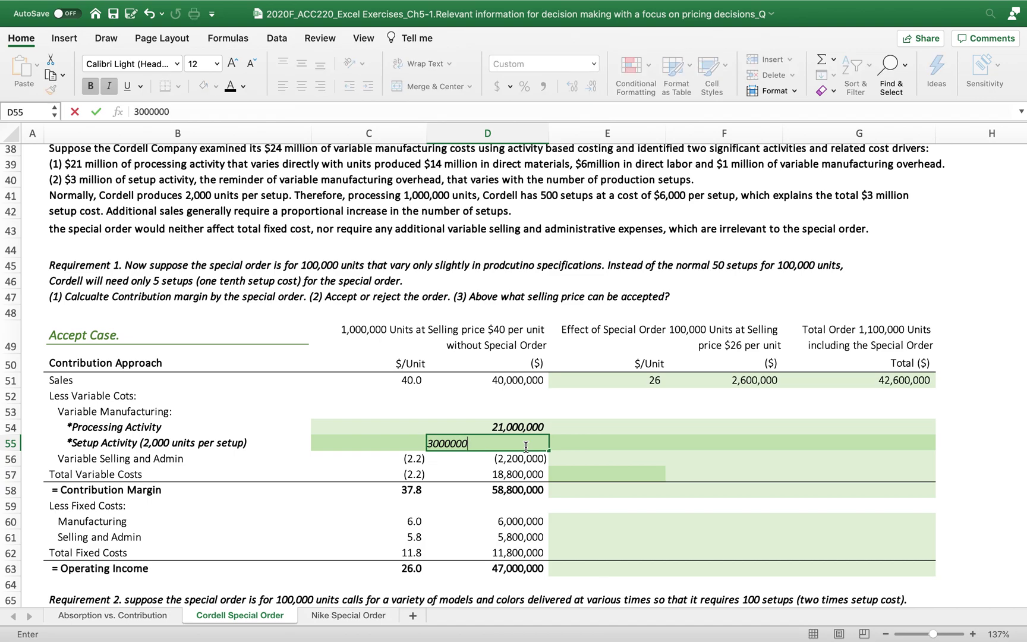
pyautogui.press('Return')
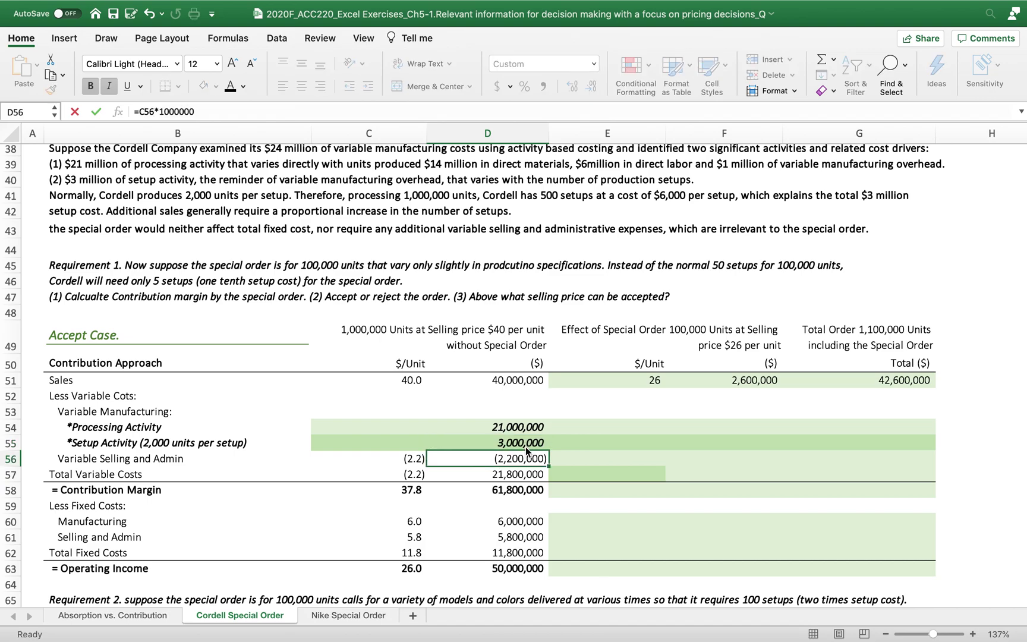
# Calculate the Processing Activity cost per unit in C54 with the formula =D54/1000000
pyautogui.click(385, 428)
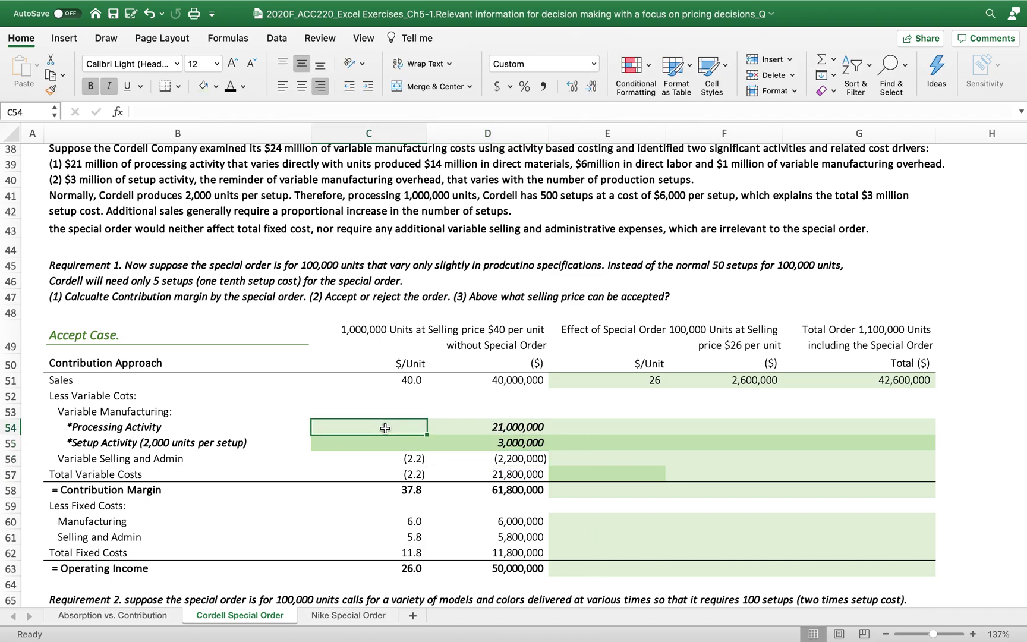
pyautogui.write('=')
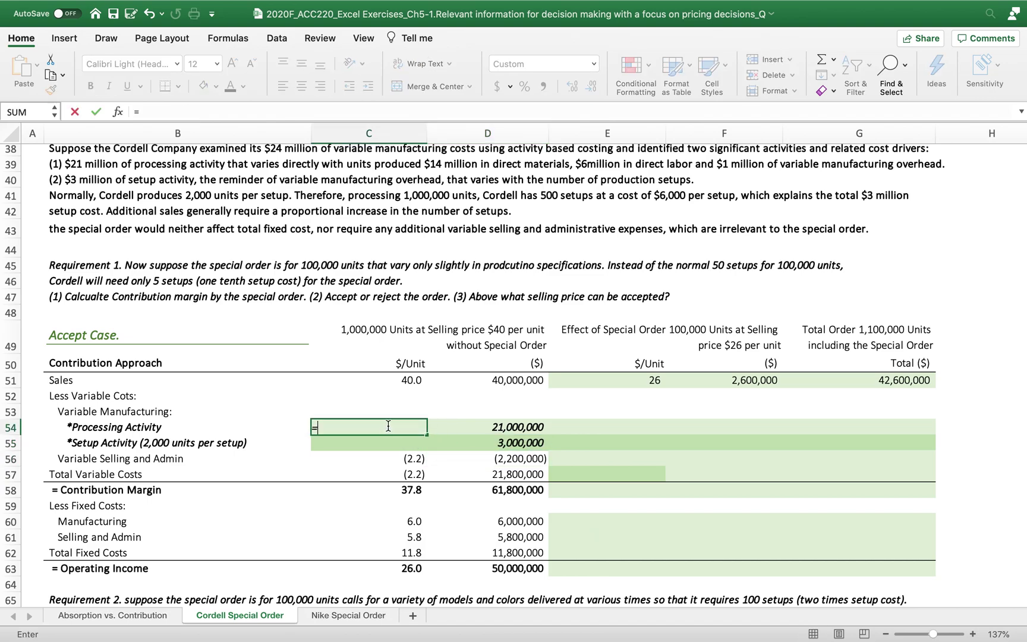
pyautogui.click(480, 428)
pyautogui.write('/')
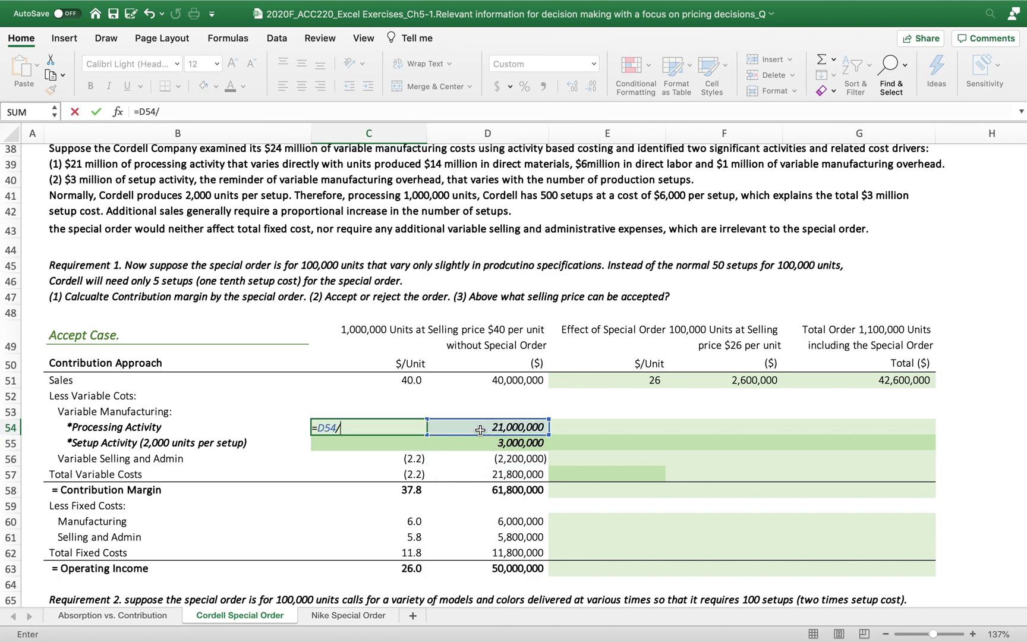
pyautogui.write('1000000')
pyautogui.press('Return')
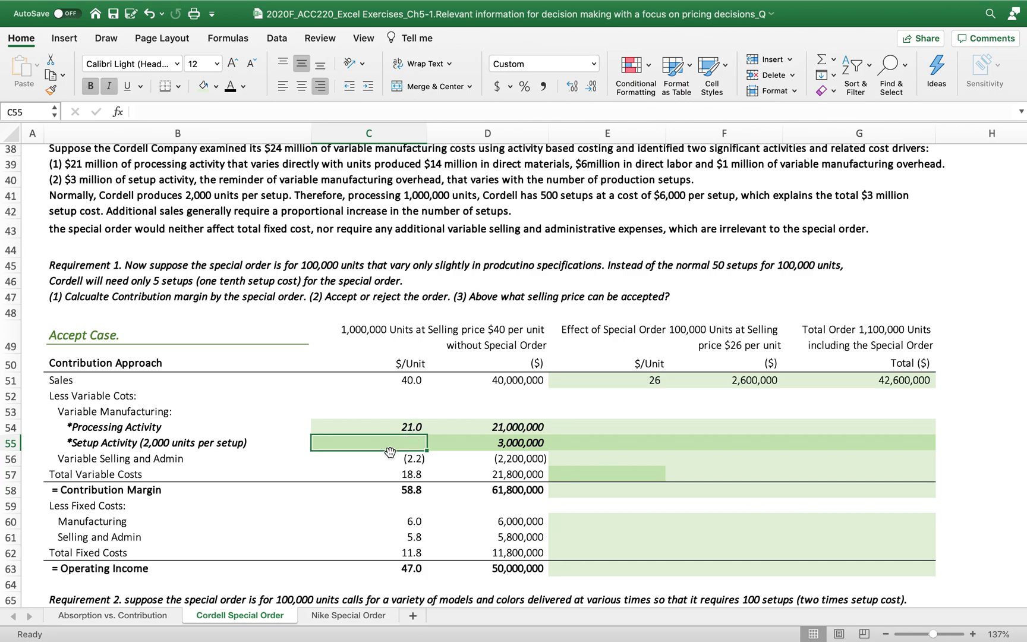
# Calculate the Setup Activity cost per unit in C55 by dividing D55 by 1000000
pyautogui.write('=')
pyautogui.click(528, 450)
pyautogui.write('/')
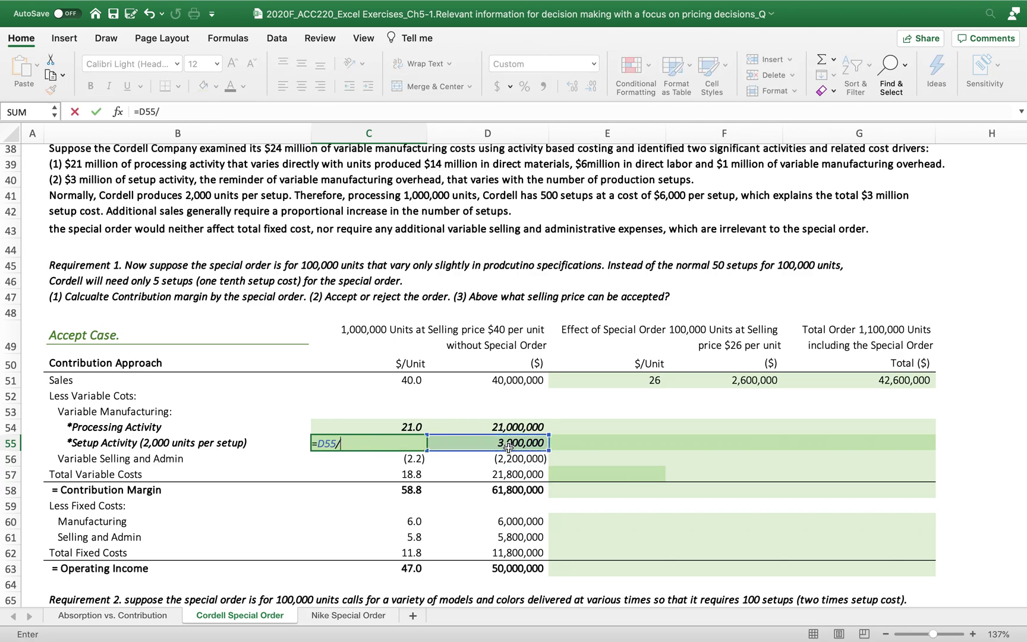
pyautogui.write('100000')
pyautogui.press('Return')
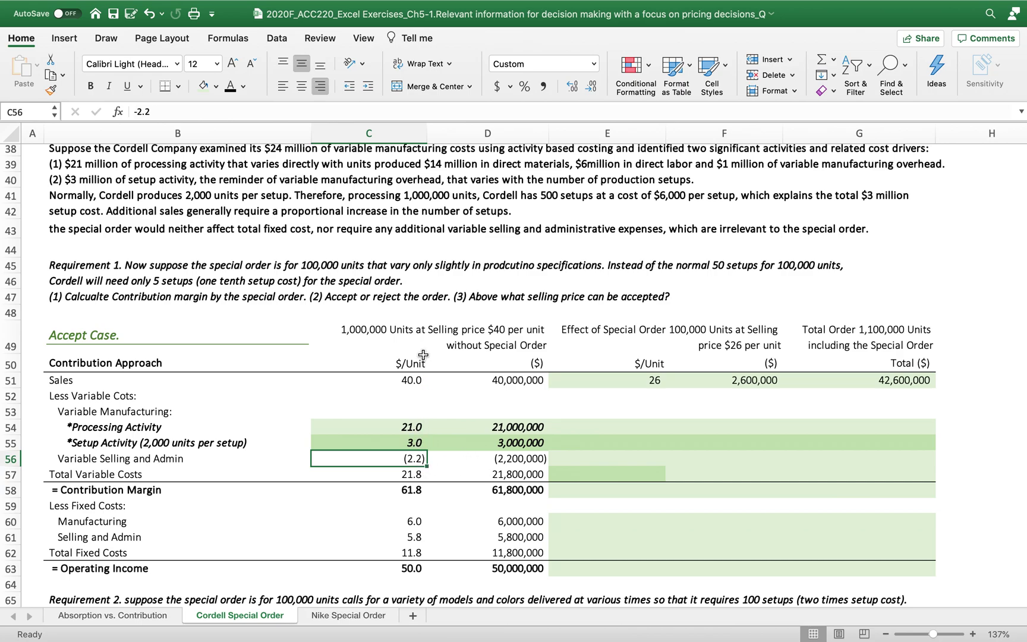
# Enter 21 as the special order's Processing Activity unit cost in E54 and calculate its total in F54 with =E54*100000
pyautogui.click(603, 424)
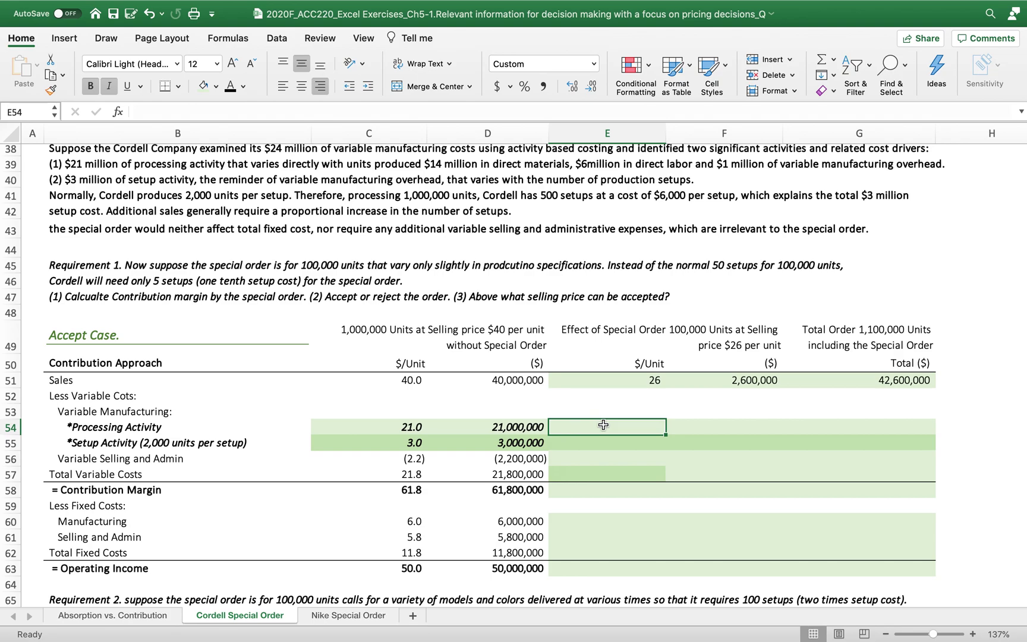
pyautogui.write('21')
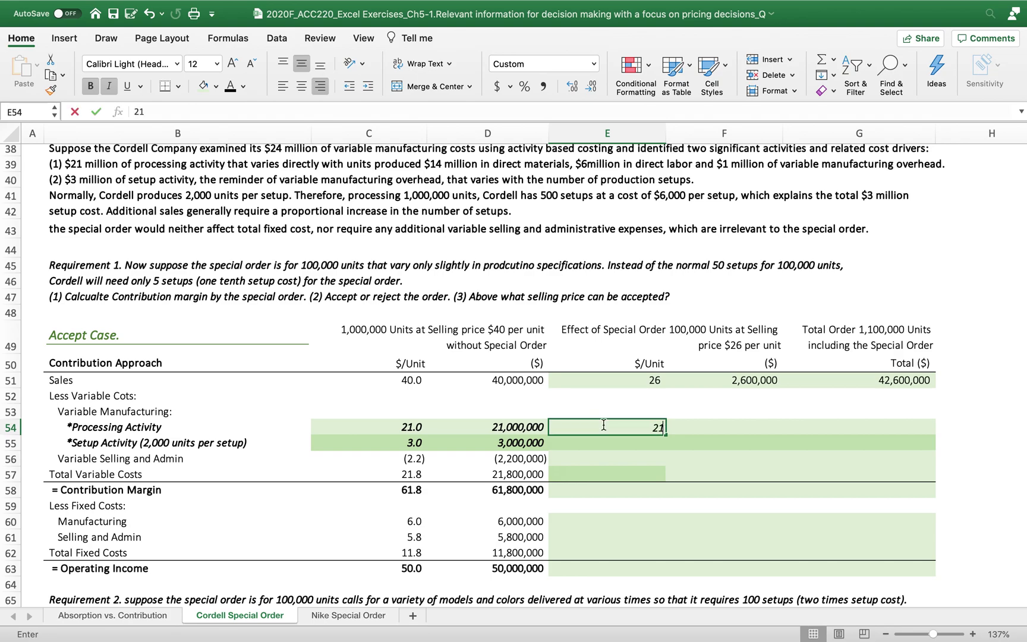
pyautogui.press('Tab')
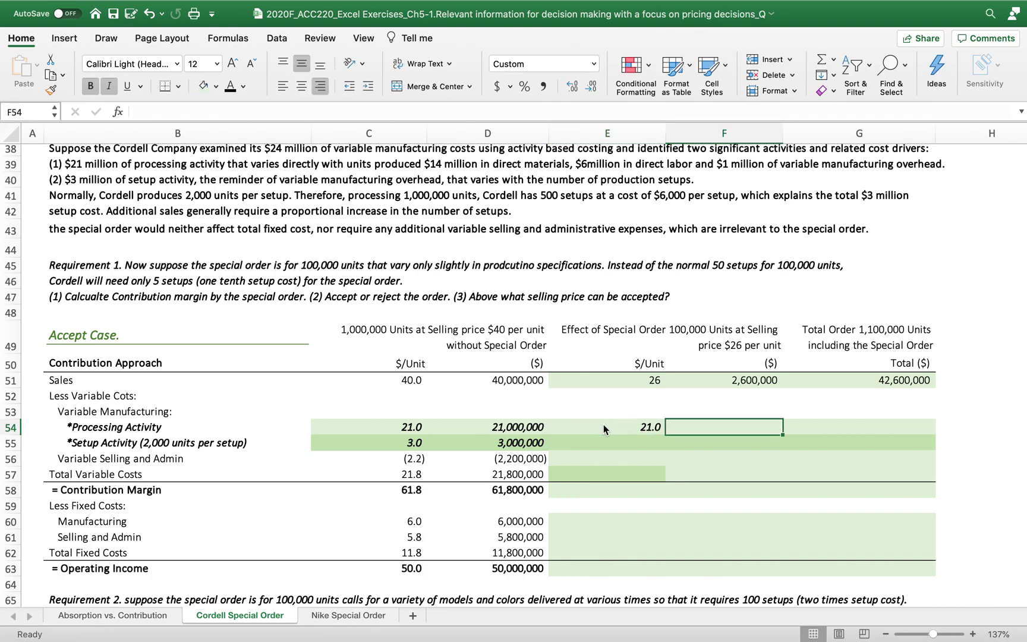
pyautogui.write('=')
pyautogui.click(605, 428)
pyautogui.write('*')
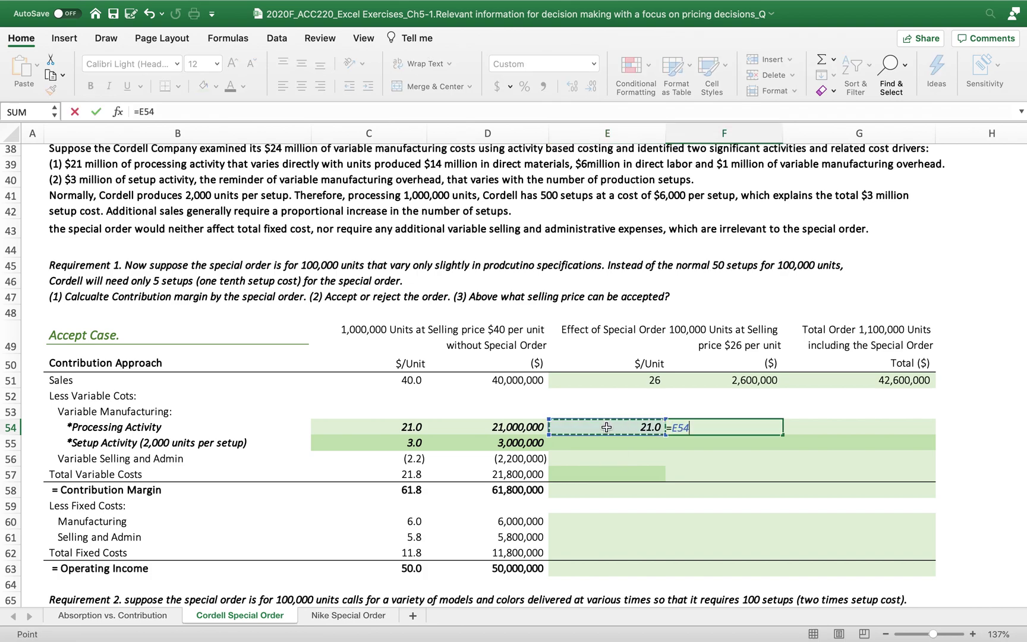
pyautogui.write('100000')
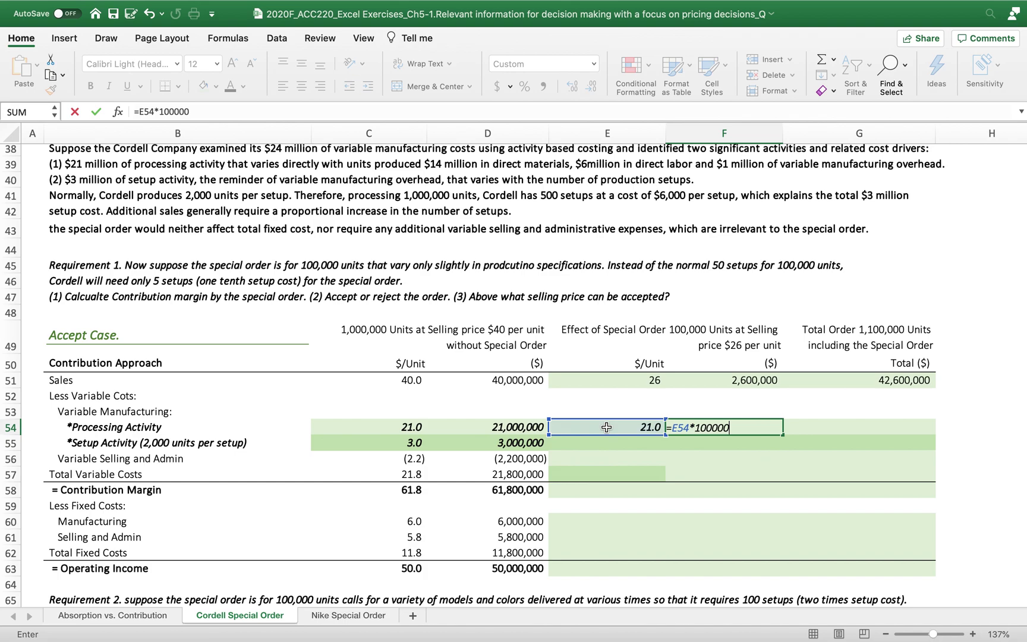
pyautogui.press('Return')
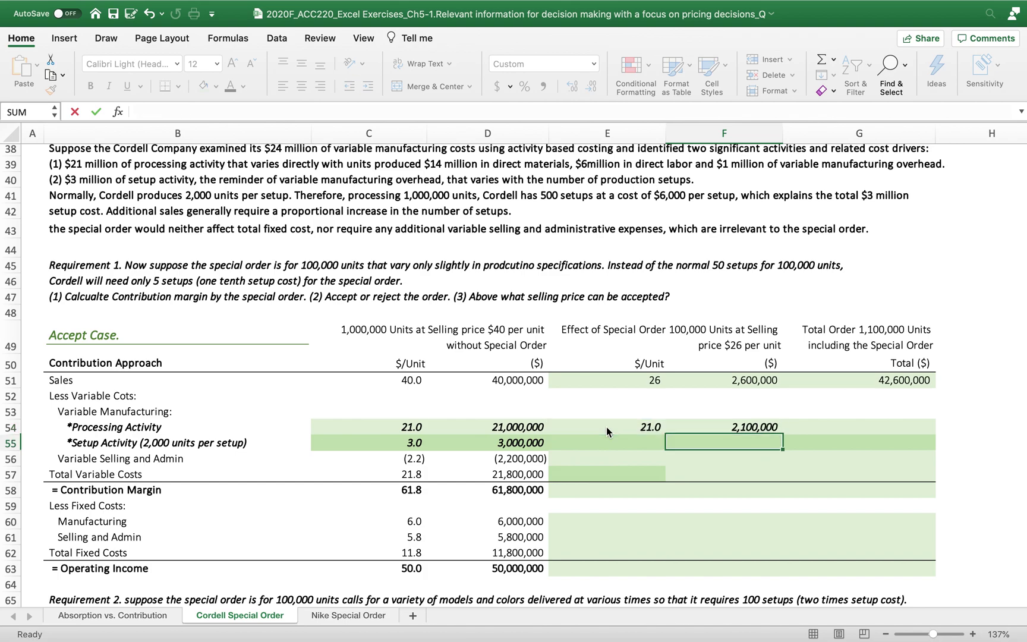
# Calculate the total Processing Activity cost including the special order in G54 with the formula =D54+F54
pyautogui.click(907, 428)
pyautogui.write('=')
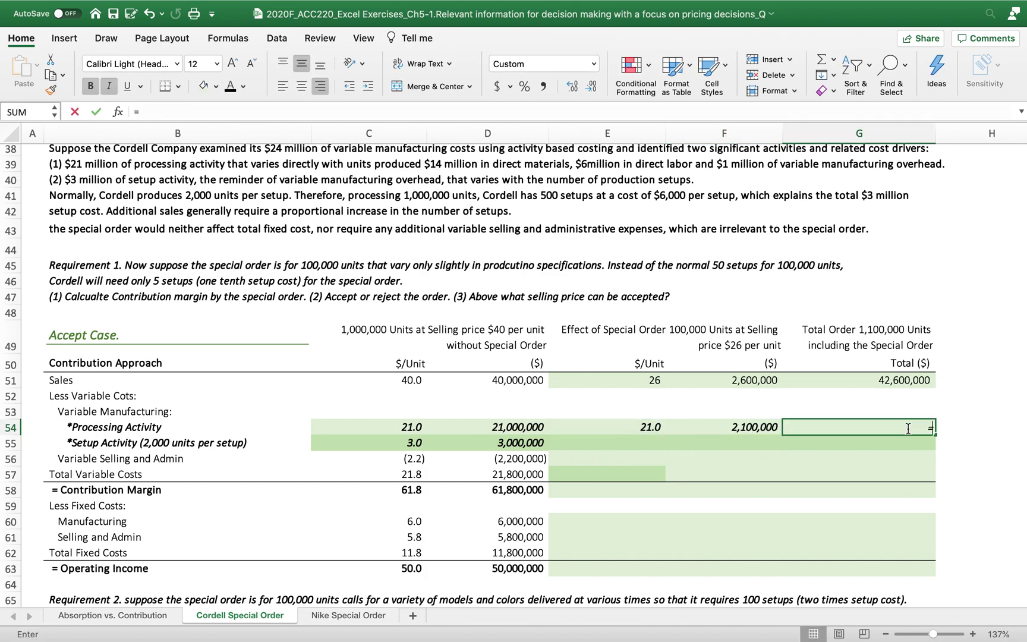
pyautogui.click(518, 427)
pyautogui.write('+')
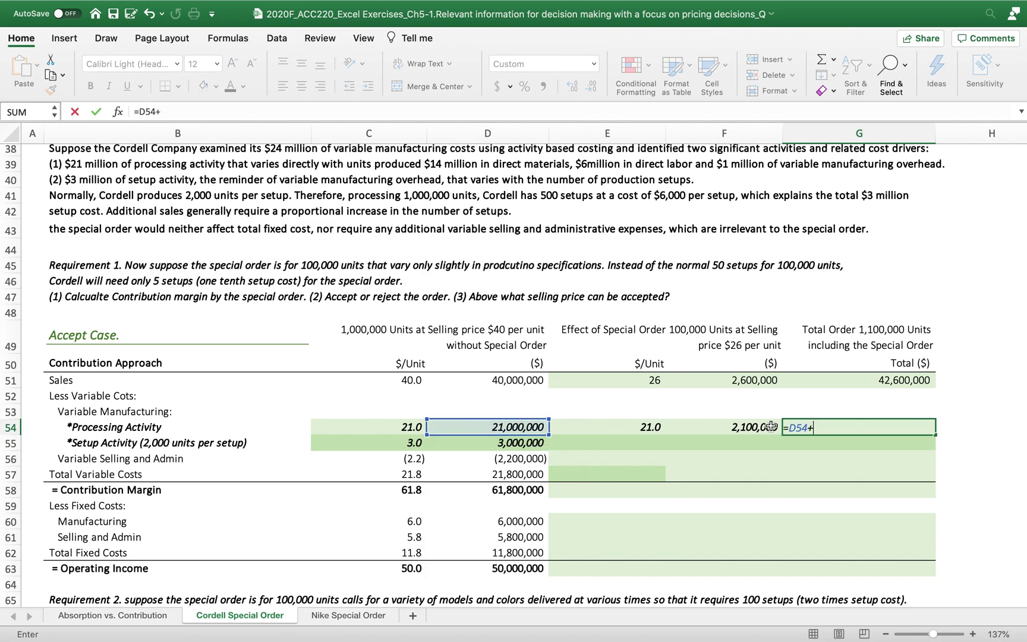
pyautogui.click(736, 428)
pyautogui.press('Return')
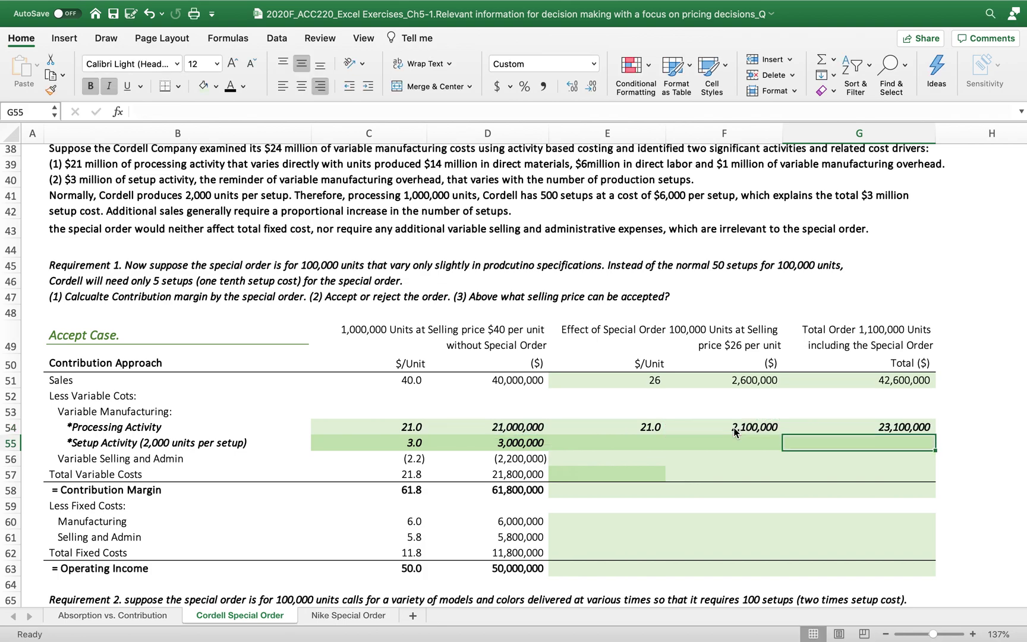
# Check the special order's setup requirement in row 46 and calculate its Setup Activity unit cost in E55 with =C55/10
pyautogui.click(633, 441)
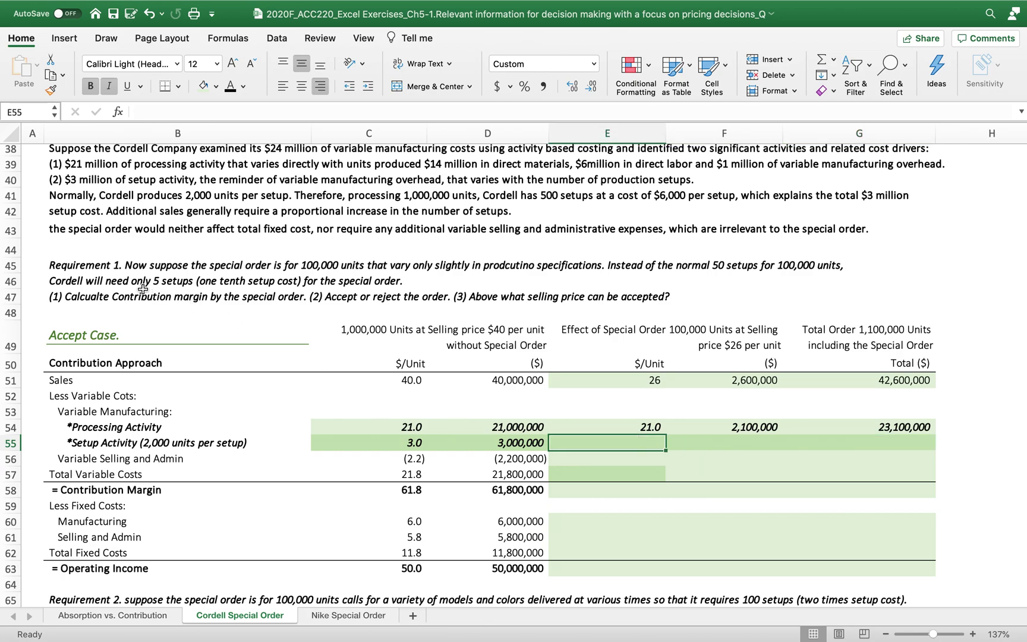
pyautogui.click(221, 282)
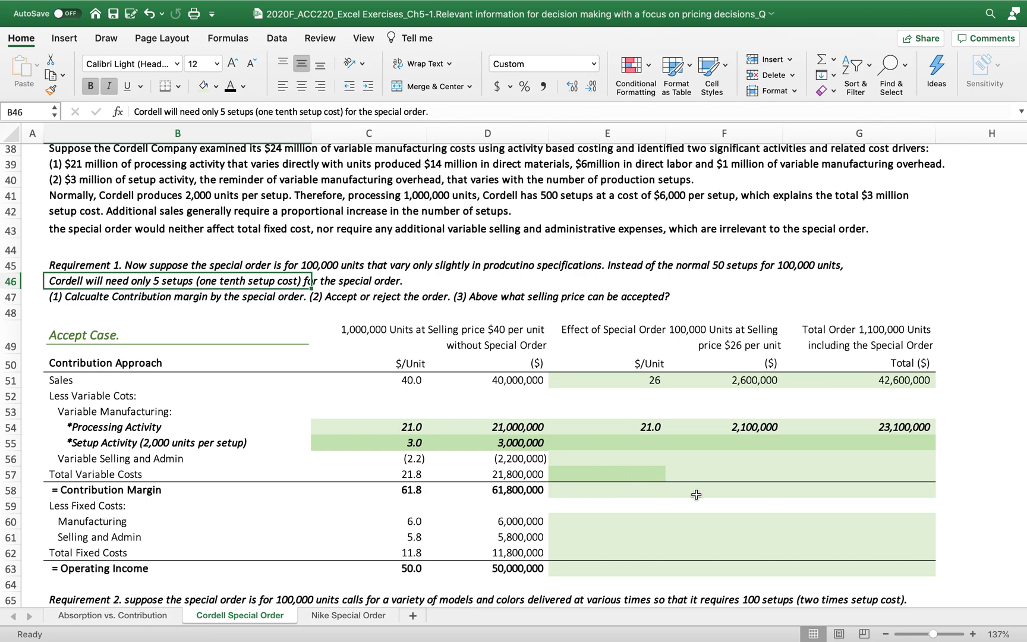
pyautogui.click(646, 442)
pyautogui.write('=')
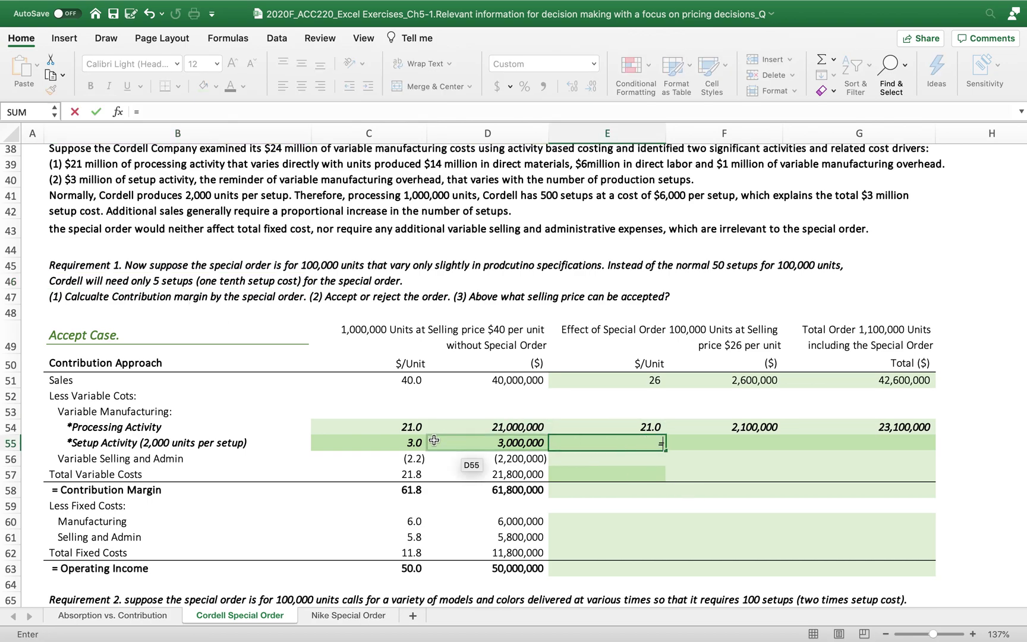
pyautogui.click(416, 443)
pyautogui.write('/')
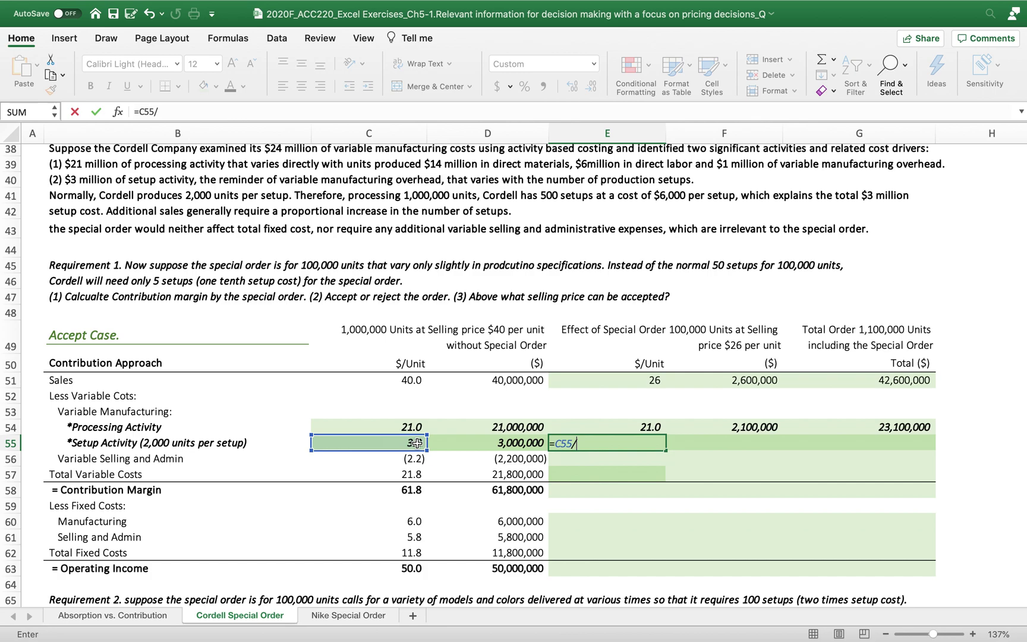
pyautogui.write('10')
pyautogui.press('Return')
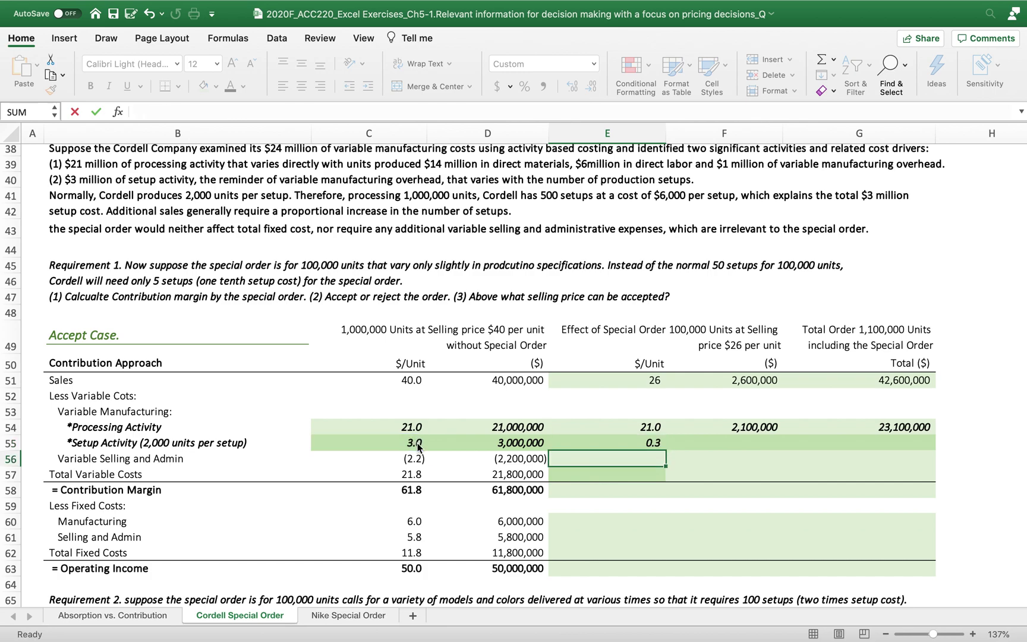
# Calculate the special order's total Setup Activity cost in F55 with the formula =E55*100000
pyautogui.click(748, 439)
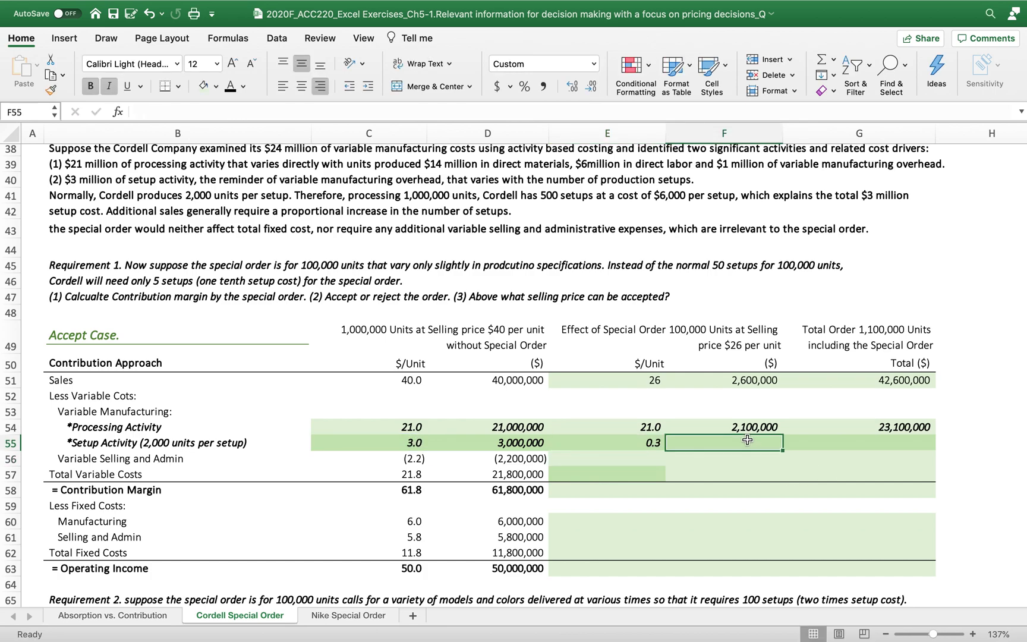
pyautogui.write('=')
pyautogui.click(619, 444)
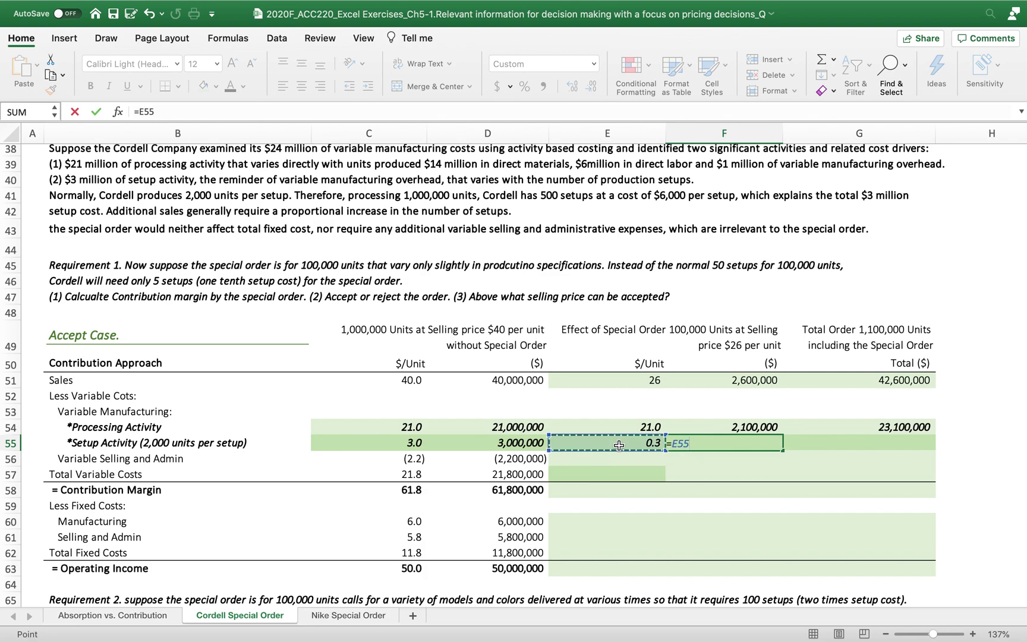
pyautogui.write('*100000')
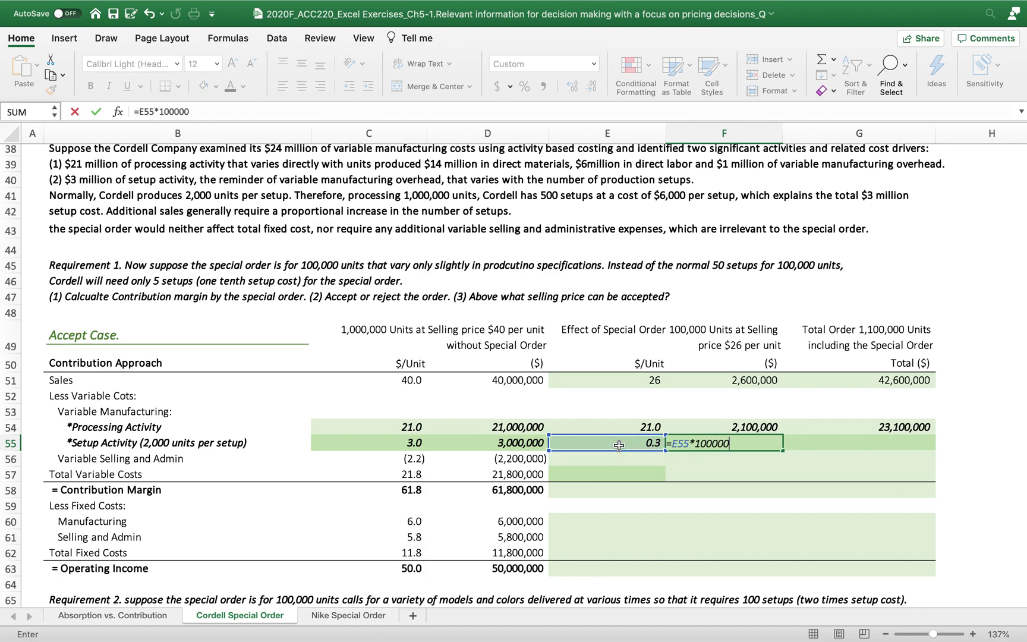
pyautogui.press('Return')
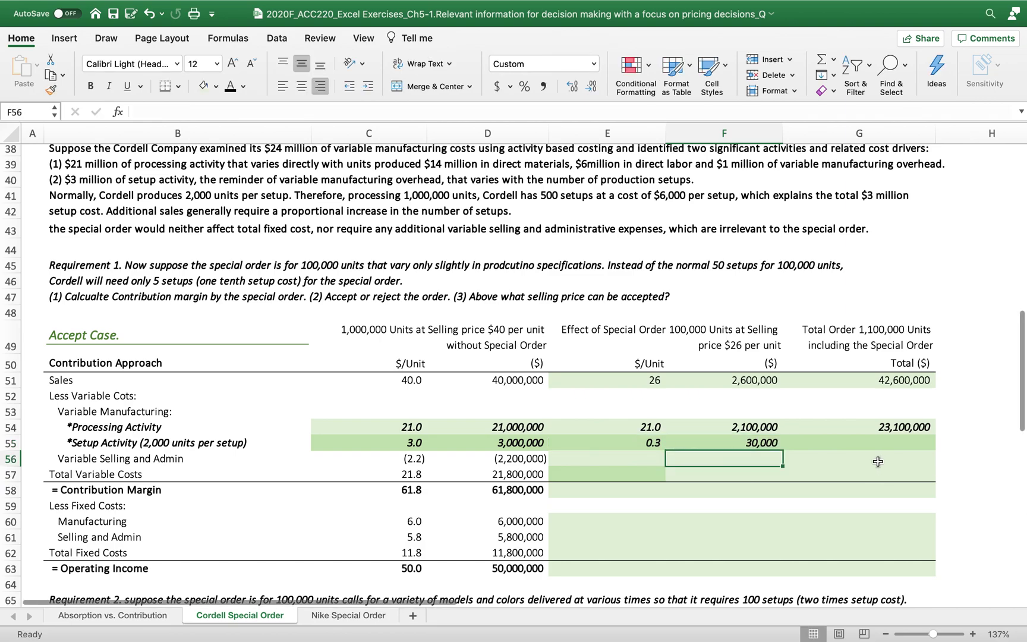
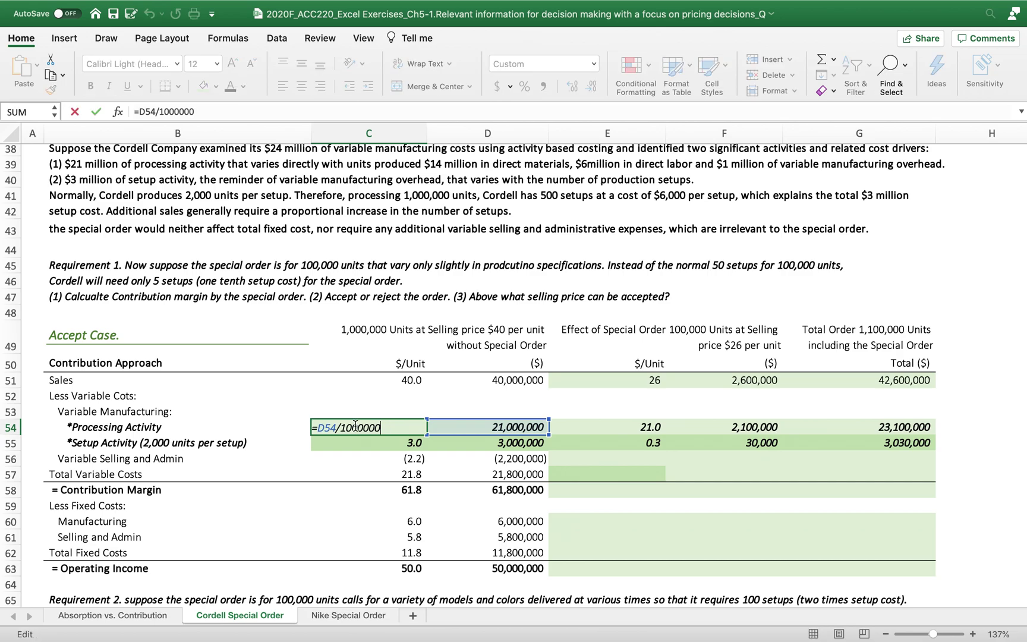
# Make the regular-order Processing Activity cost in D54 negative (-21,000,000), leaving the unit cost formula in C54 as =D54/1000000
pyautogui.write('-')
pyautogui.press('Return')
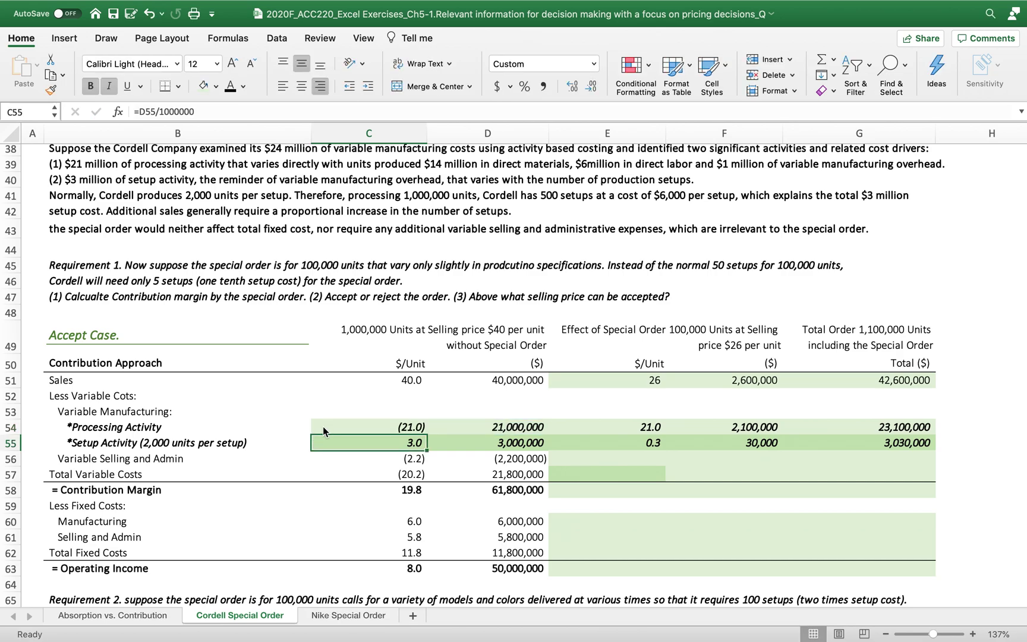
pyautogui.doubleClick(490, 428)
pyautogui.write('-')
pyautogui.press('Return')
pyautogui.doubleClick(402, 426)
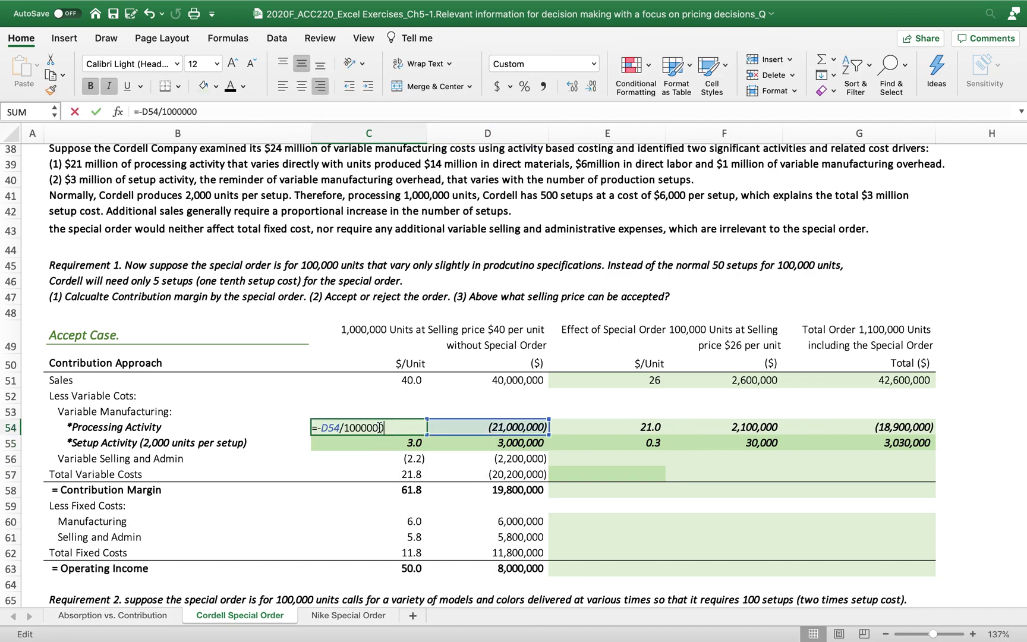
pyautogui.press('Return')
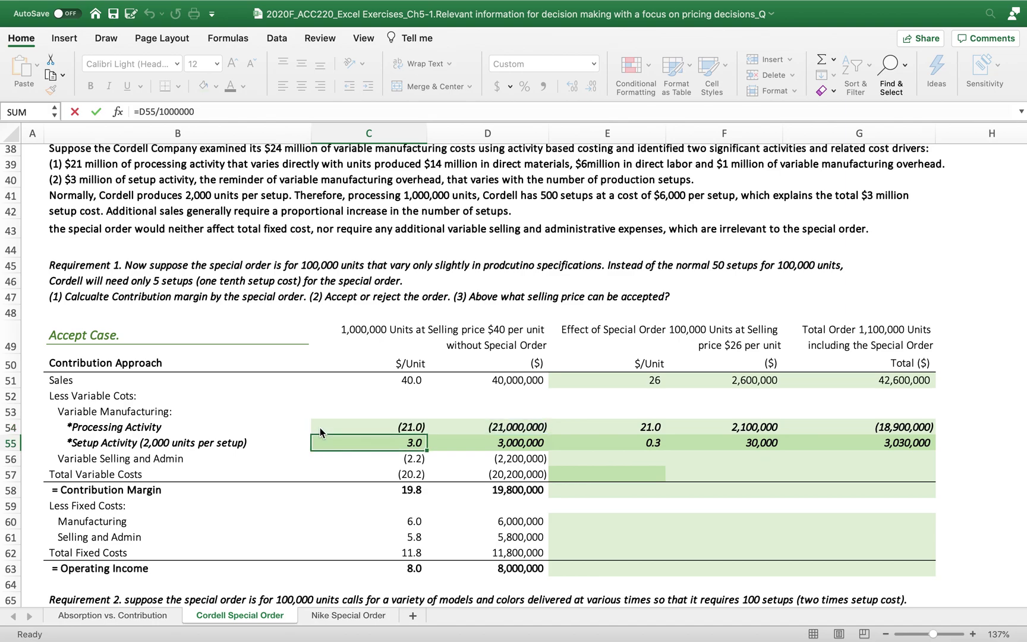
# Make the regular-order Setup Activity cost in D55 negative (-3,000,000)
pyautogui.doubleClick(494, 441)
pyautogui.write('-')
pyautogui.press('Return')
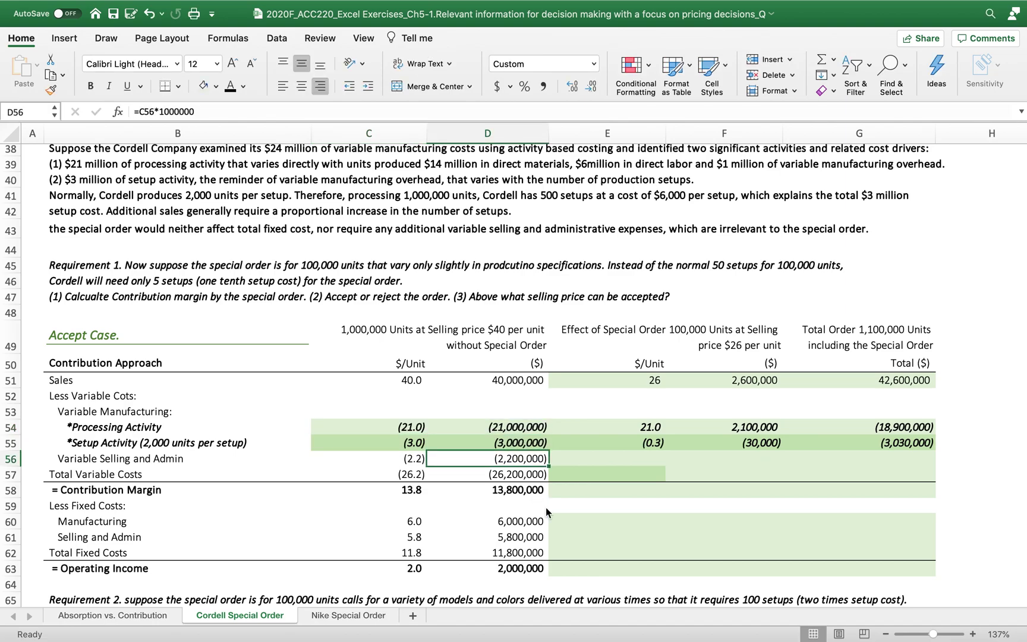
# Replace the special order's Processing Activity unit cost in E54 with the formula =C54
pyautogui.doubleClick(650, 425)
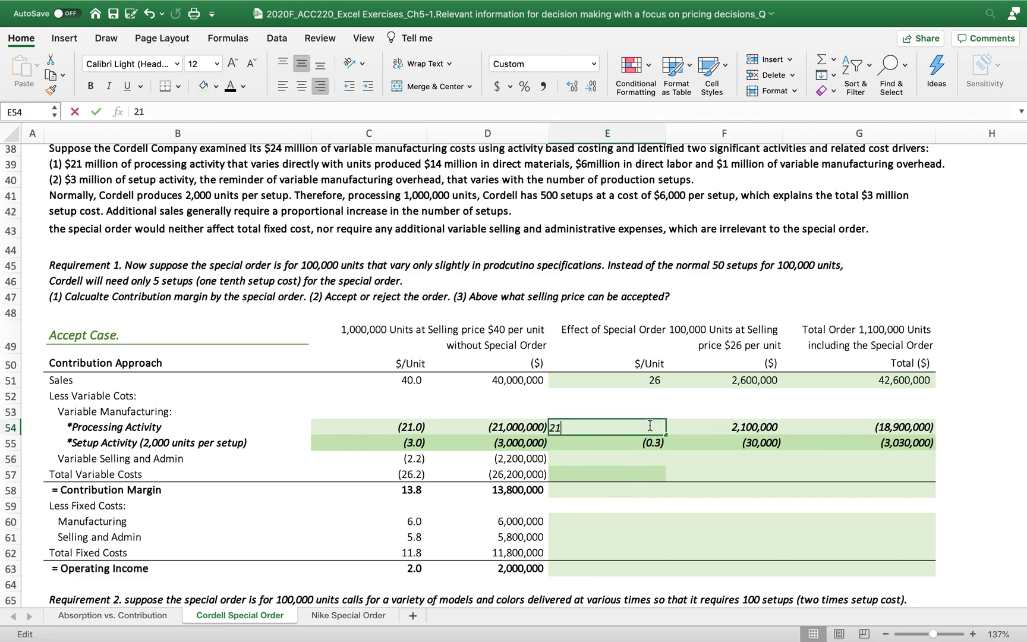
pyautogui.press('BackSpace')
pyautogui.press('BackSpace')
pyautogui.write('=')
pyautogui.click(380, 443)
pyautogui.click(367, 423)
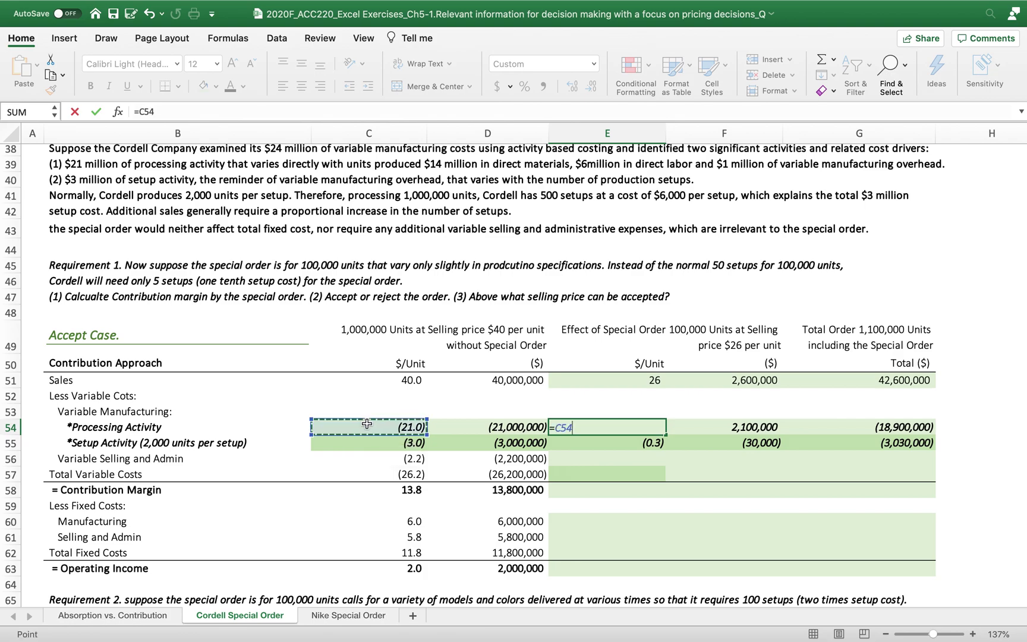
pyautogui.press('Return')
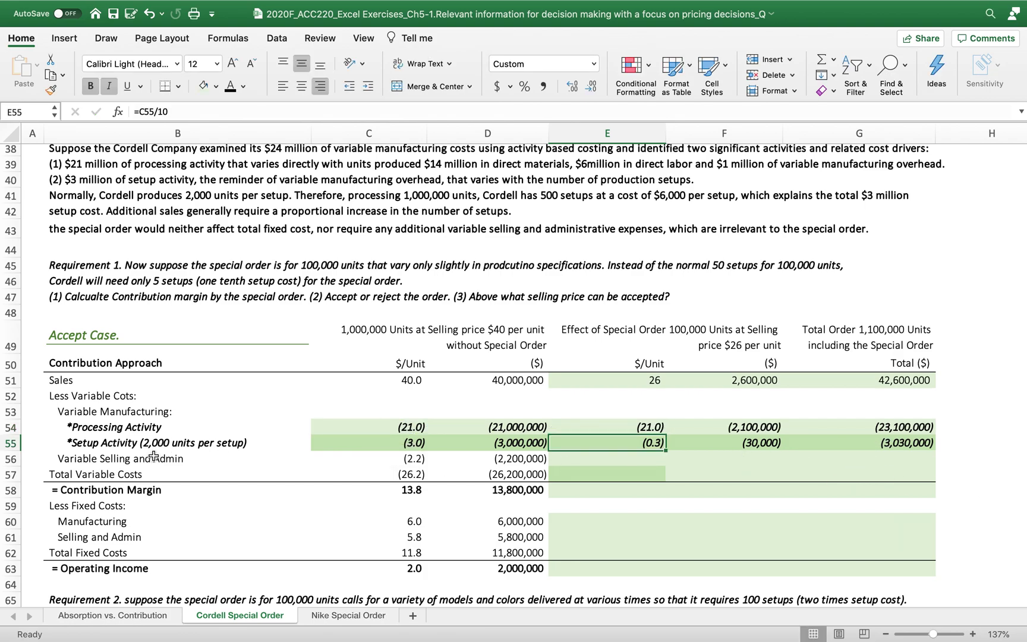
# Review the row 43 note on fixed and variable selling expenses against the special order's Variable Selling and Admin cells E56 and F56
pyautogui.click(650, 456)
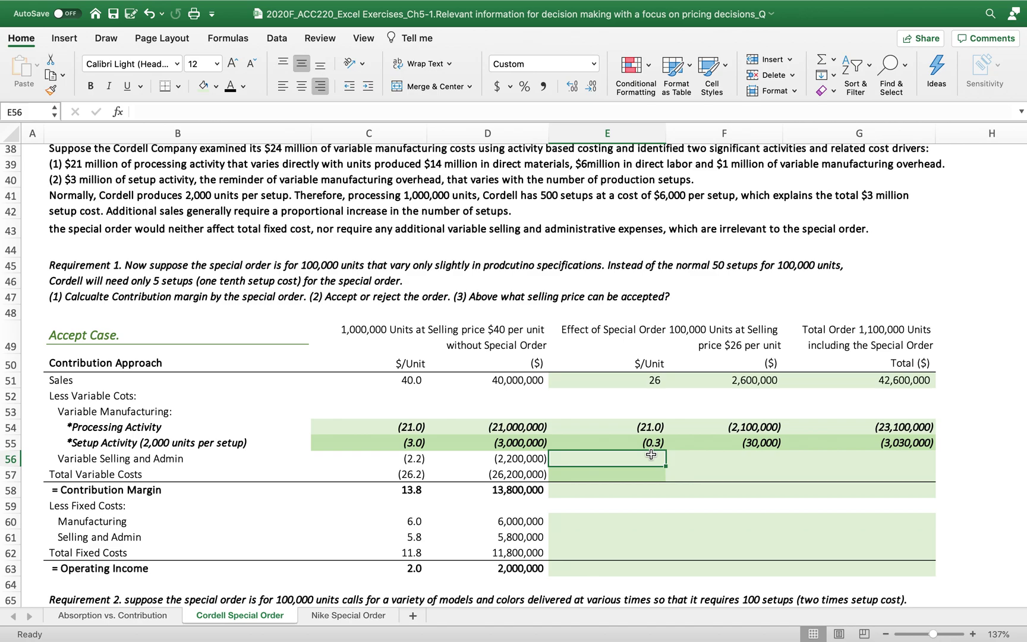
pyautogui.click(65, 232)
pyautogui.click(11, 231)
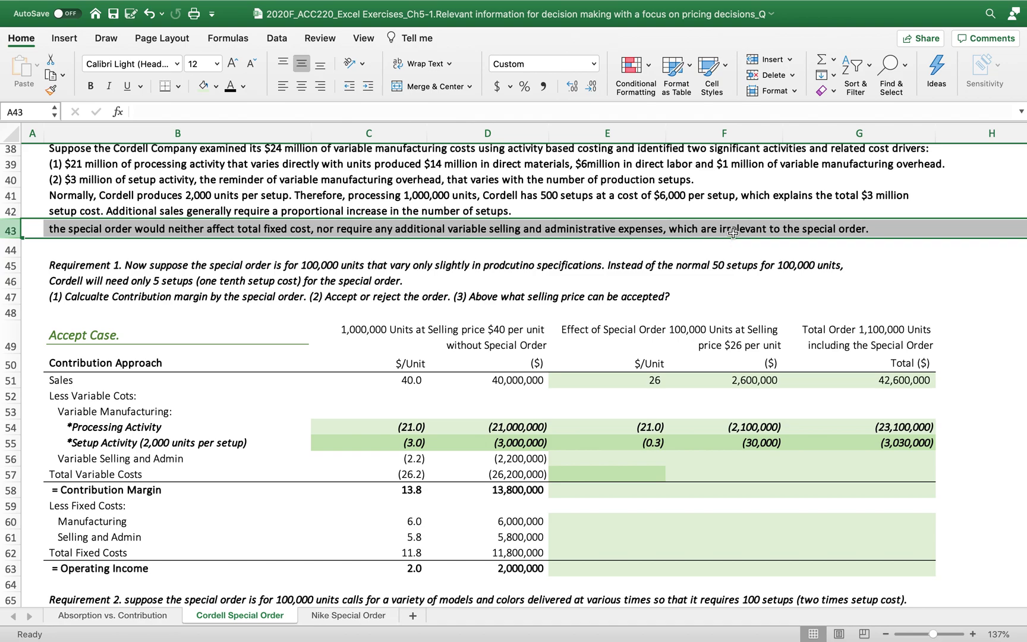
pyautogui.click(610, 505)
pyautogui.click(625, 459)
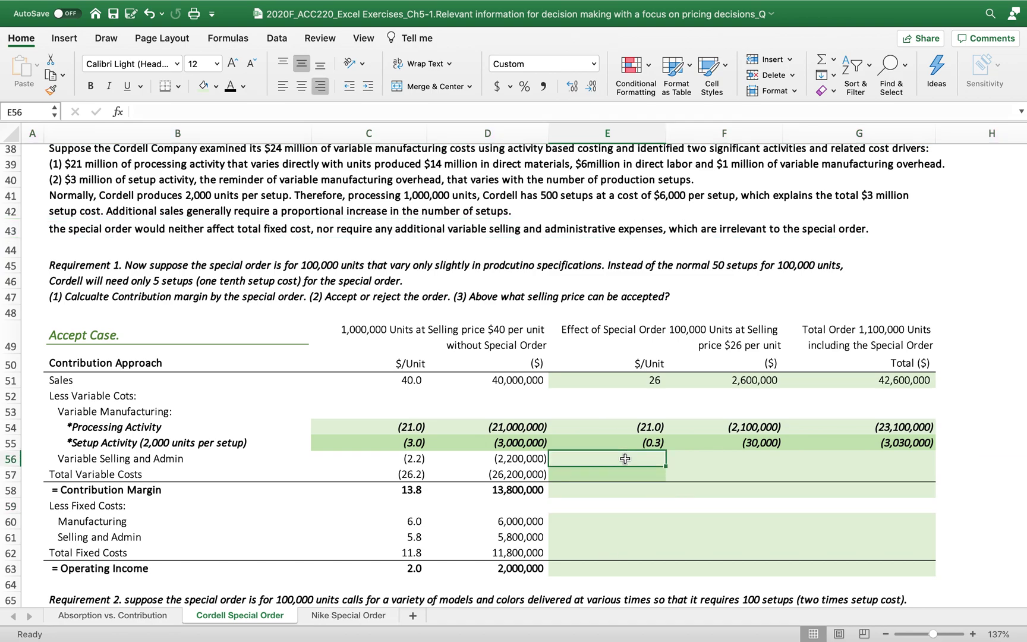
pyautogui.press('Right')
pyautogui.press('Left')
pyautogui.press('Right')
pyautogui.press('Left')
pyautogui.press('Right')
pyautogui.press('Left')
# Set the total-order Variable Selling and Admin cost in G56 equal to the regular-order amount with =D56
pyautogui.press('Right')
pyautogui.press('Right')
pyautogui.write('=')
pyautogui.click(513, 474)
pyautogui.click(490, 461)
pyautogui.press('Return')
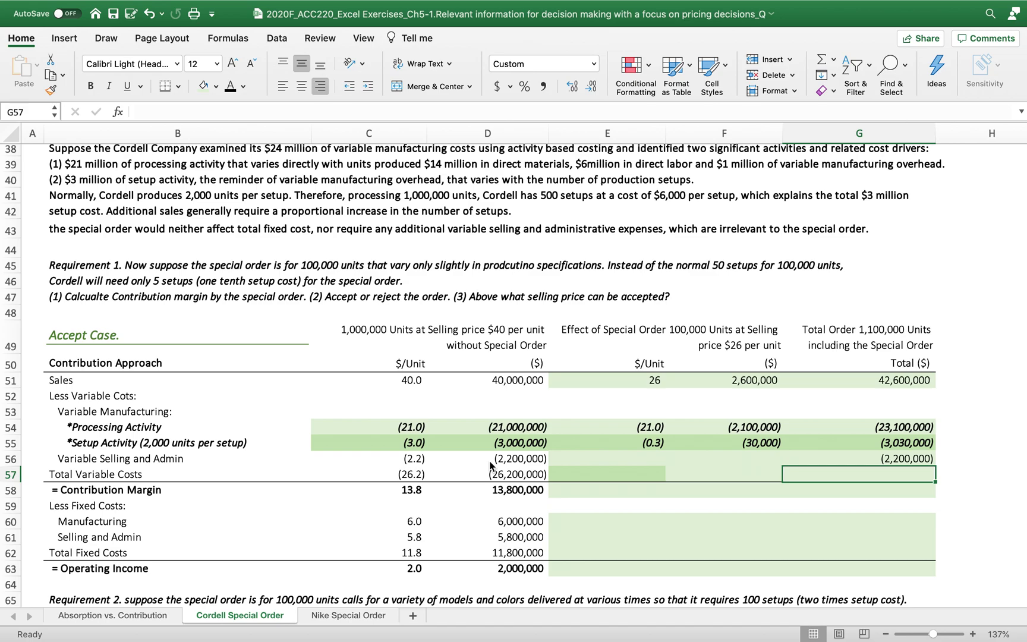
# Calculate the special order's total variable cost per unit in E57 with the formula =E54+E55
pyautogui.click(623, 474)
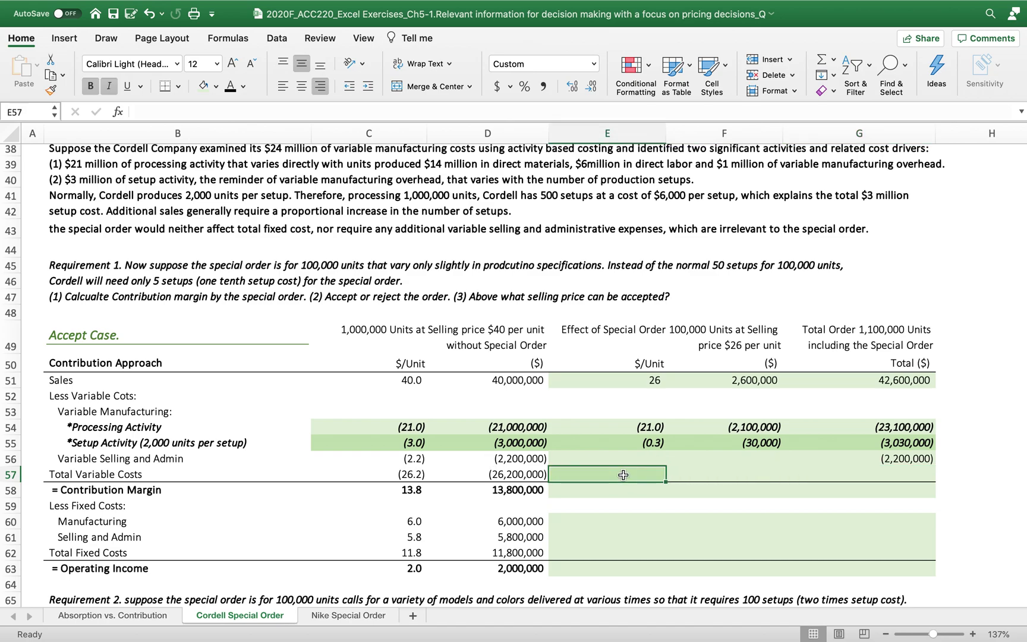
pyautogui.write('=')
pyautogui.click(623, 427)
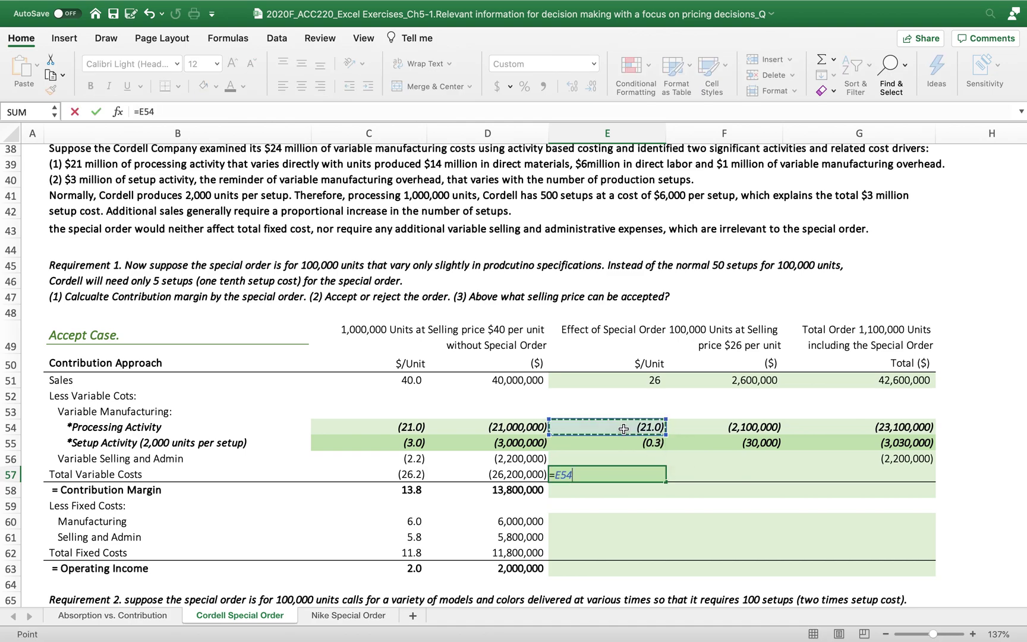
pyautogui.write('+')
pyautogui.click(602, 444)
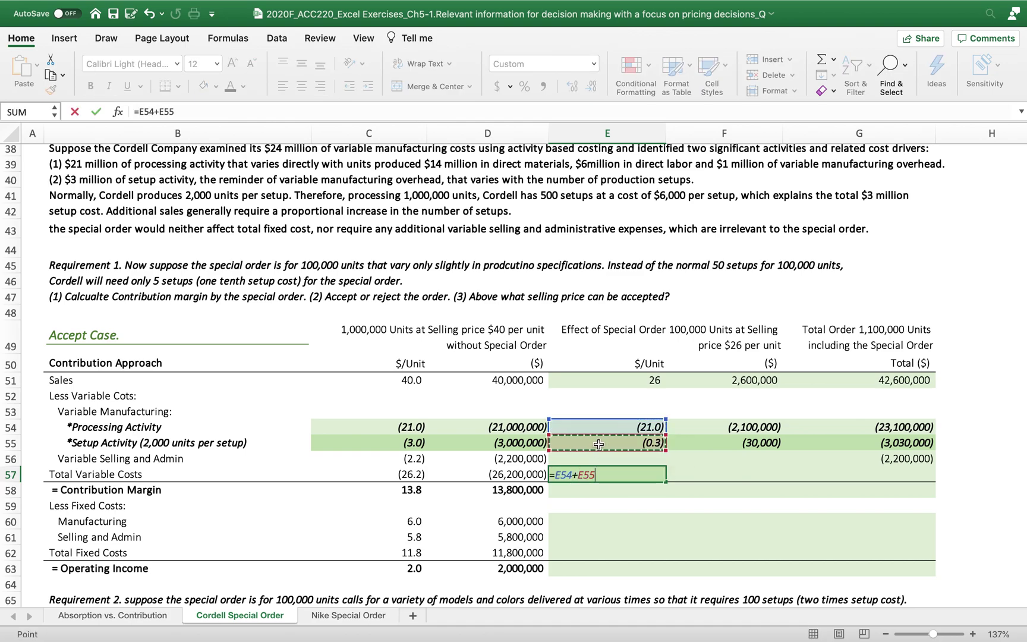
pyautogui.press('Return')
# Calculate the special order's total variable costs in F57 by adding F54 and F55
pyautogui.click(665, 473)
pyautogui.click(720, 474)
pyautogui.write('=')
pyautogui.click(731, 427)
pyautogui.write('+')
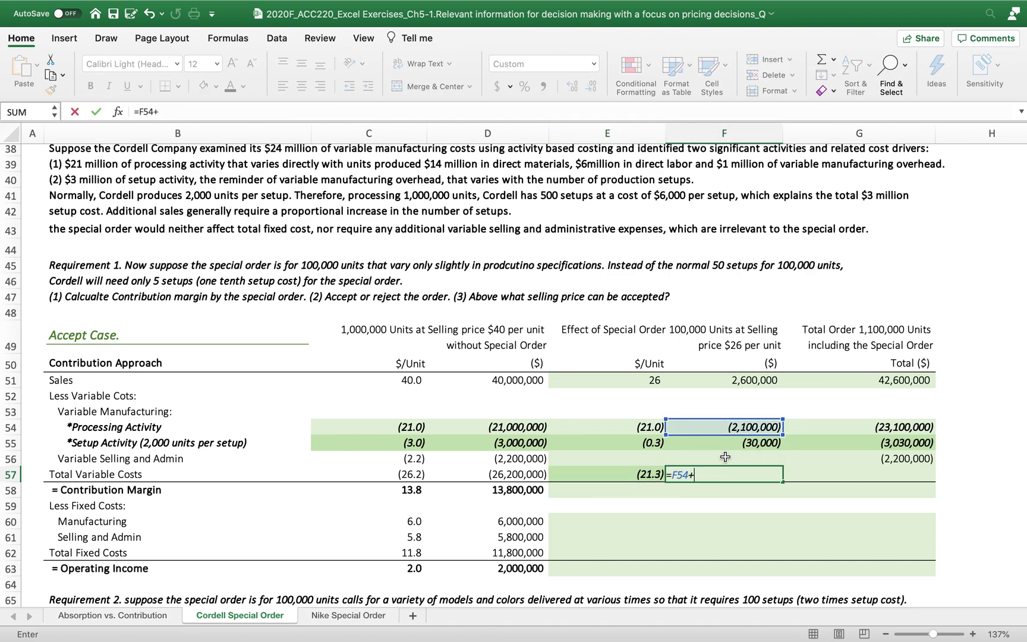
pyautogui.click(719, 444)
pyautogui.press('Return')
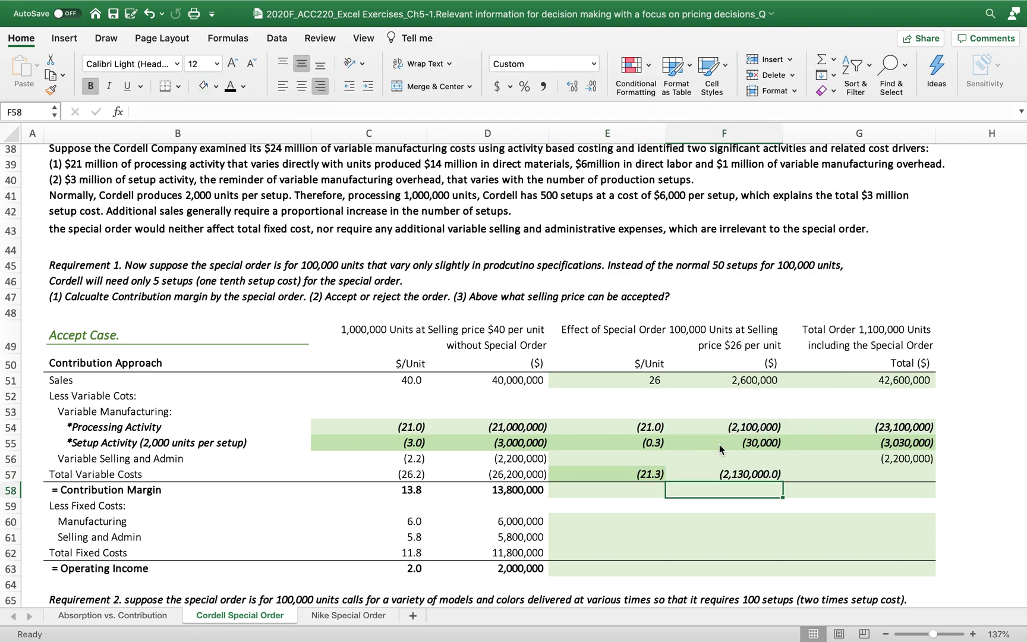
# Calculate the total order's variable costs in G57 with the formula =D57+F57
pyautogui.click(927, 474)
pyautogui.write('=')
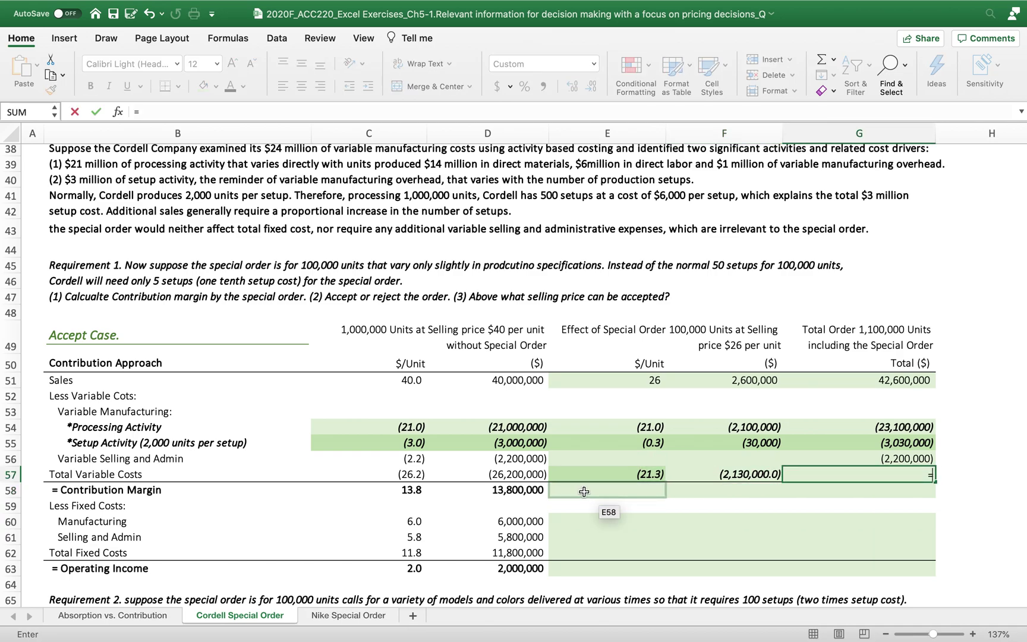
pyautogui.click(517, 474)
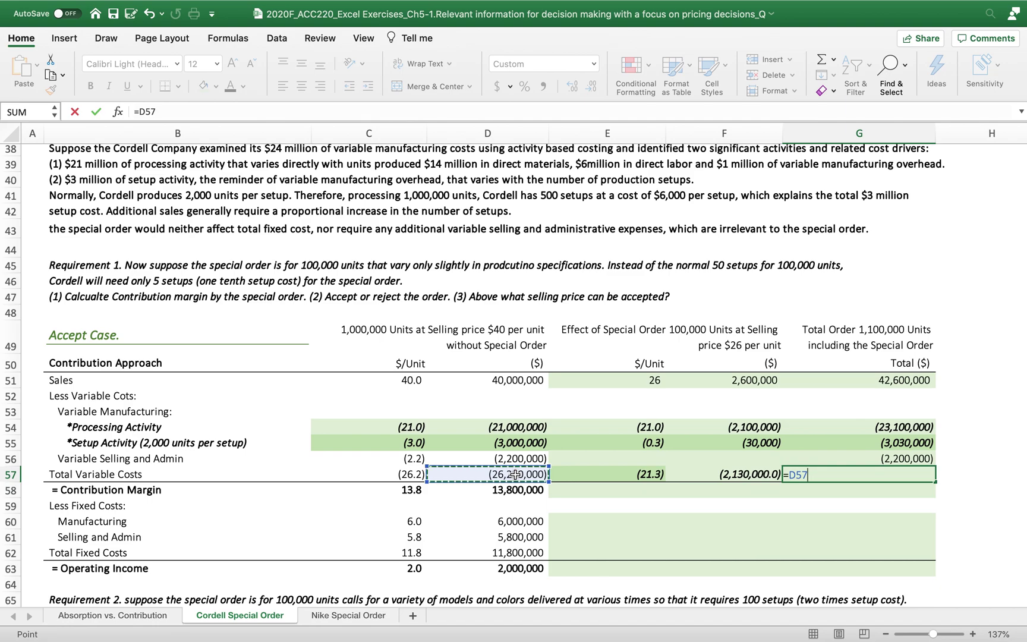
pyautogui.write('+')
pyautogui.click(712, 473)
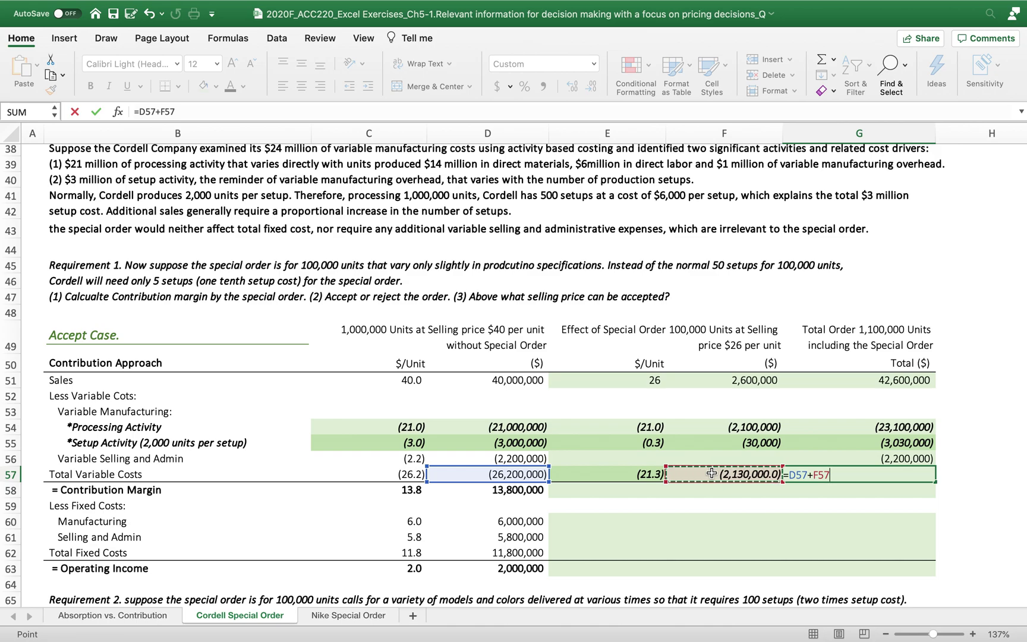
pyautogui.press('Return')
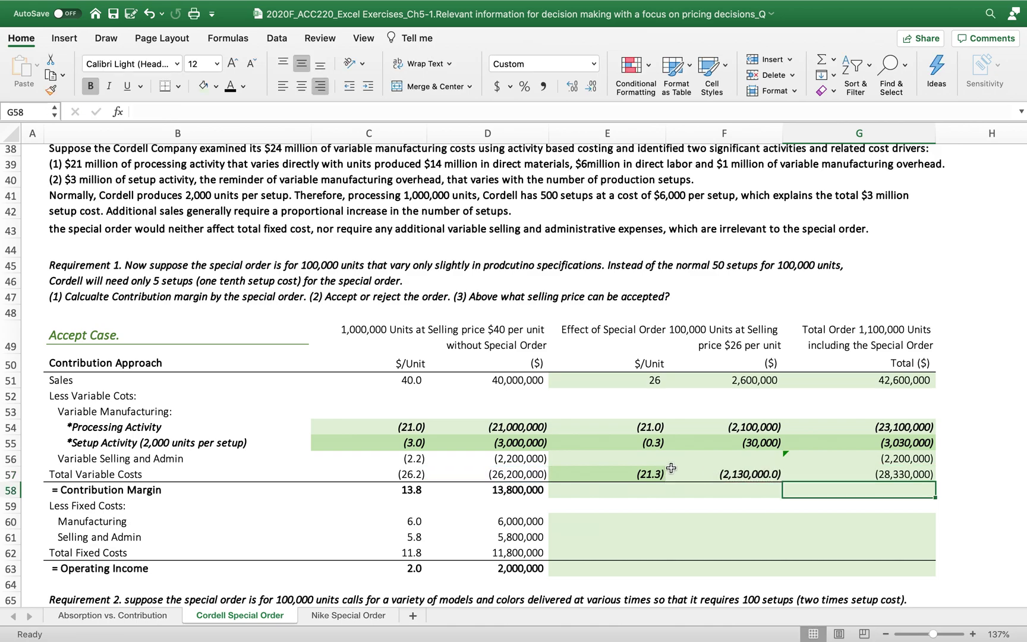
# Calculate the special order's contribution margin per unit in E58 with the formula =E51+E57
pyautogui.click(619, 488)
pyautogui.write('=')
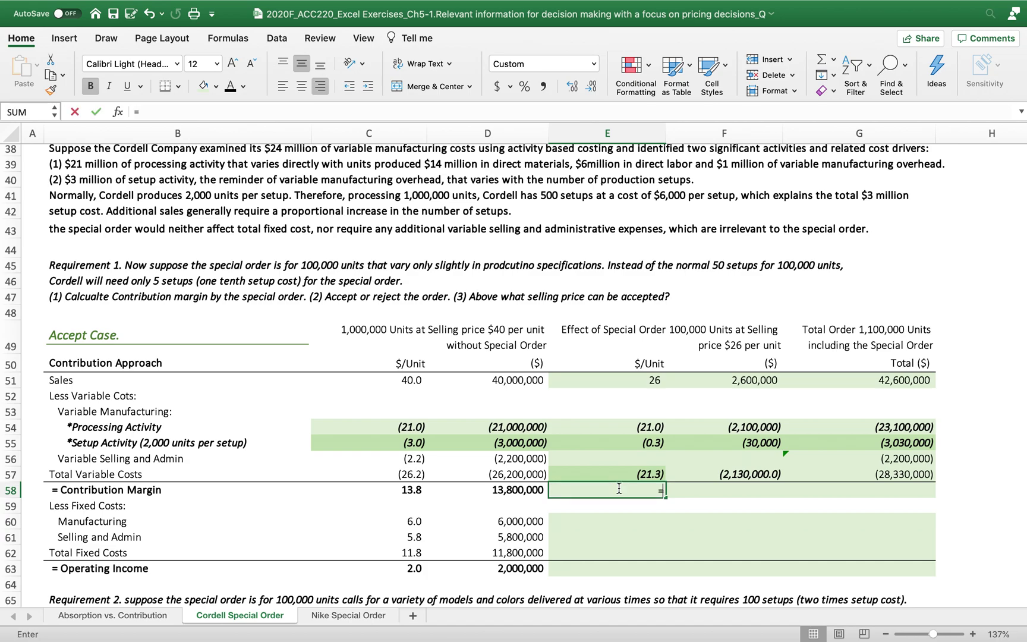
pyautogui.click(610, 384)
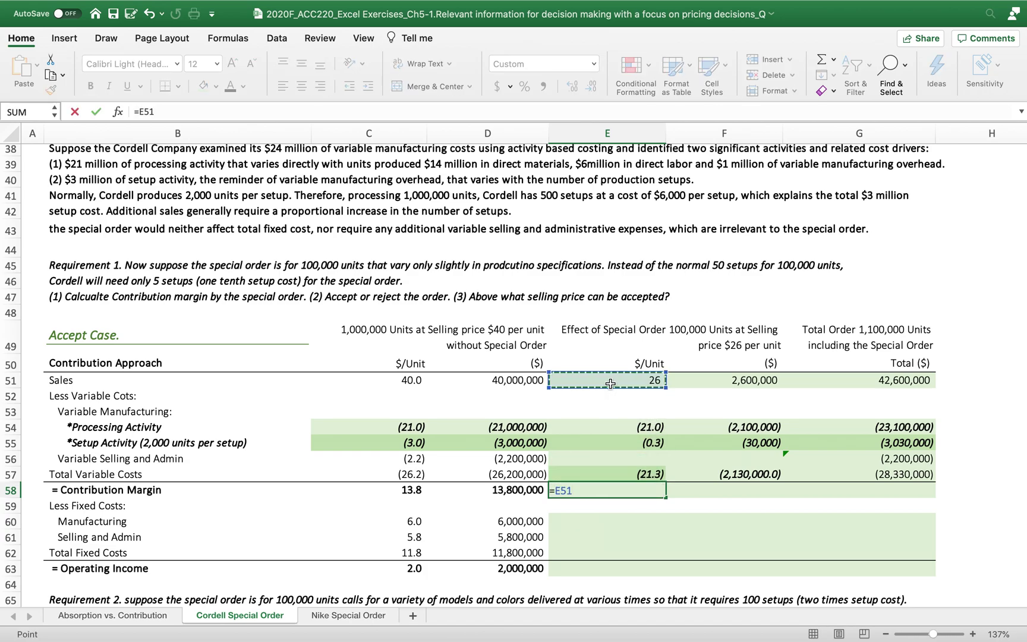
pyautogui.write('+')
pyautogui.click(583, 479)
pyautogui.press('Return')
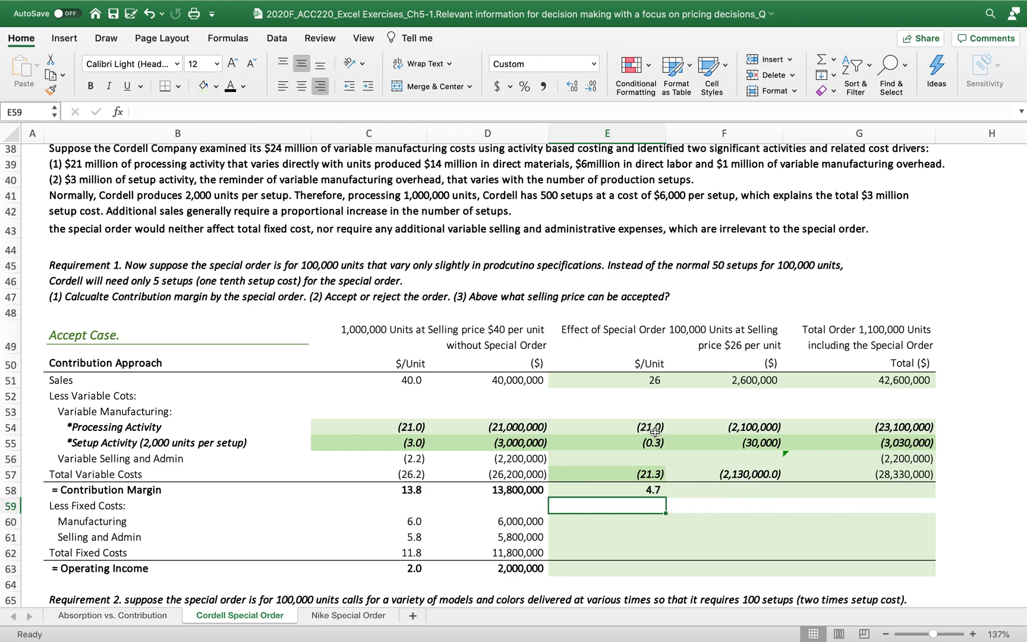
# Copy the contribution margin formula from E58 across to F58 and G58
pyautogui.click(624, 384)
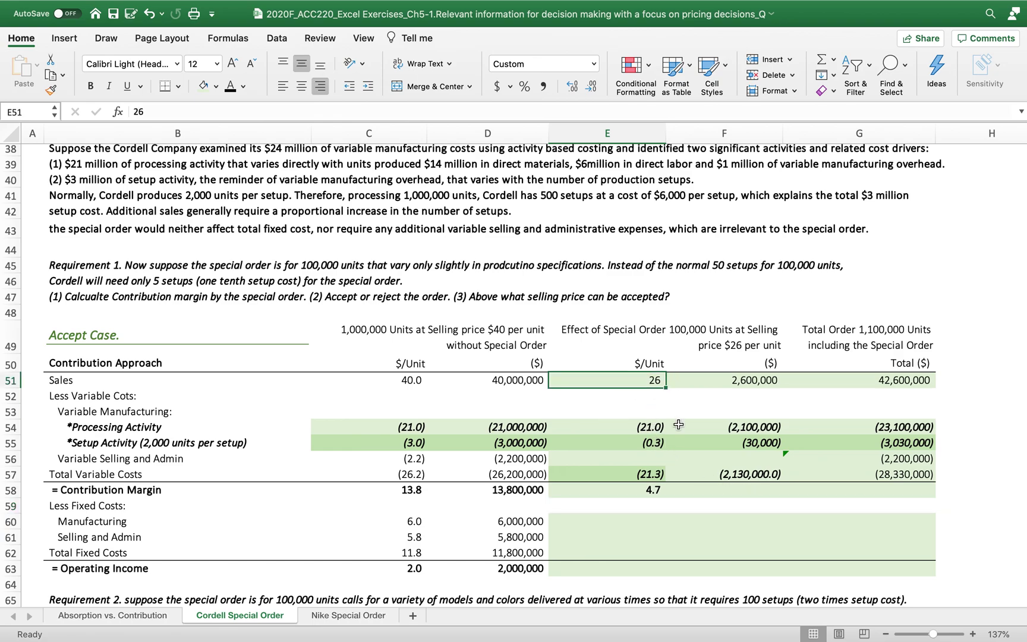
pyautogui.click(753, 493)
pyautogui.click(644, 491)
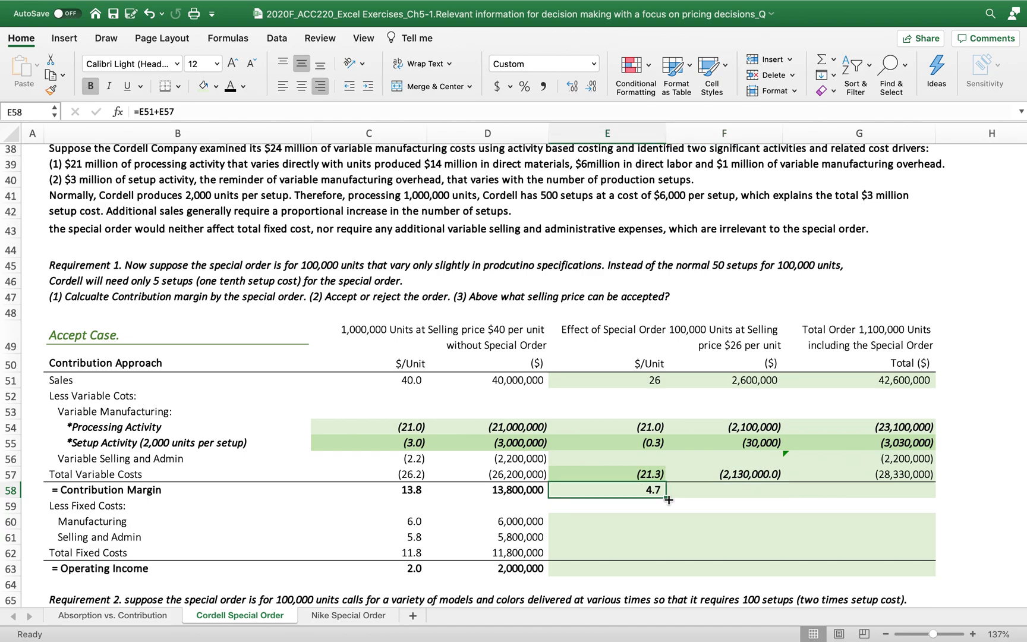
pyautogui.moveTo(668, 497); pyautogui.dragTo(929, 493)
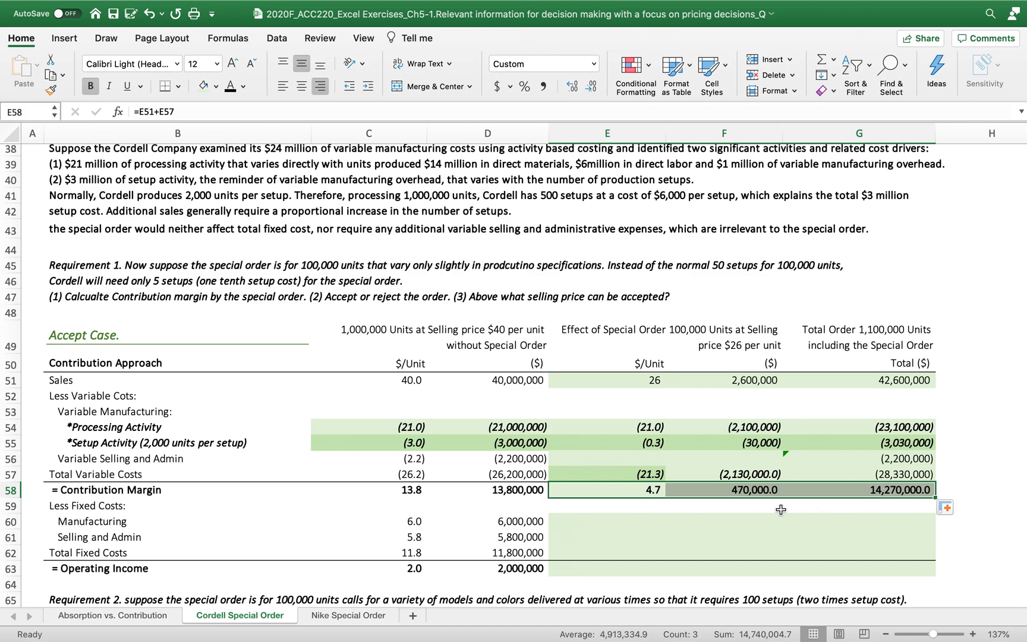
pyautogui.scroll(-4, 780, 511)
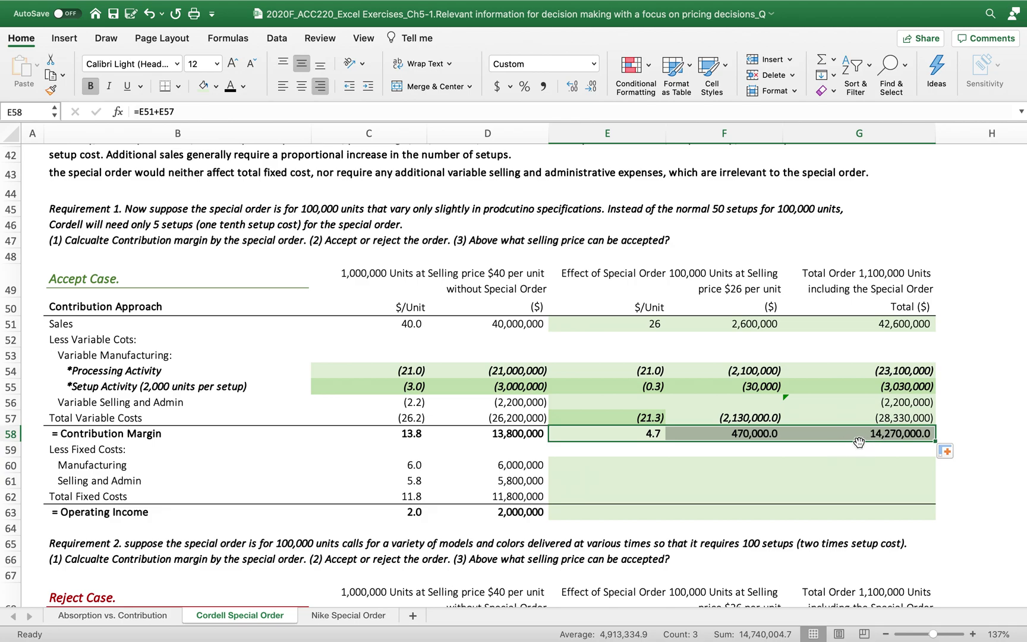
pyautogui.click(483, 435)
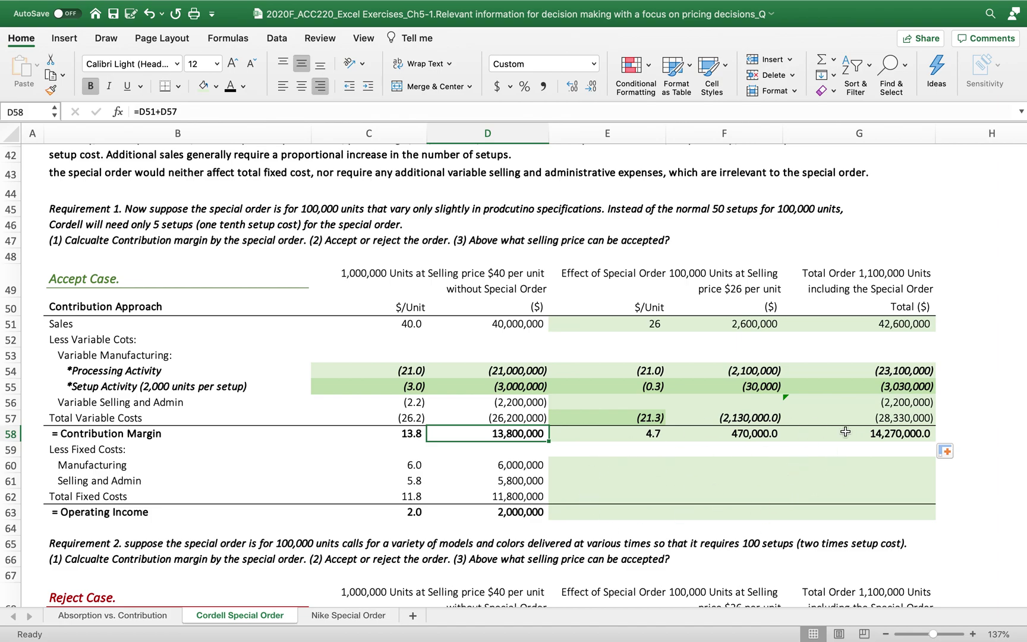
pyautogui.click(915, 464)
pyautogui.write('=')
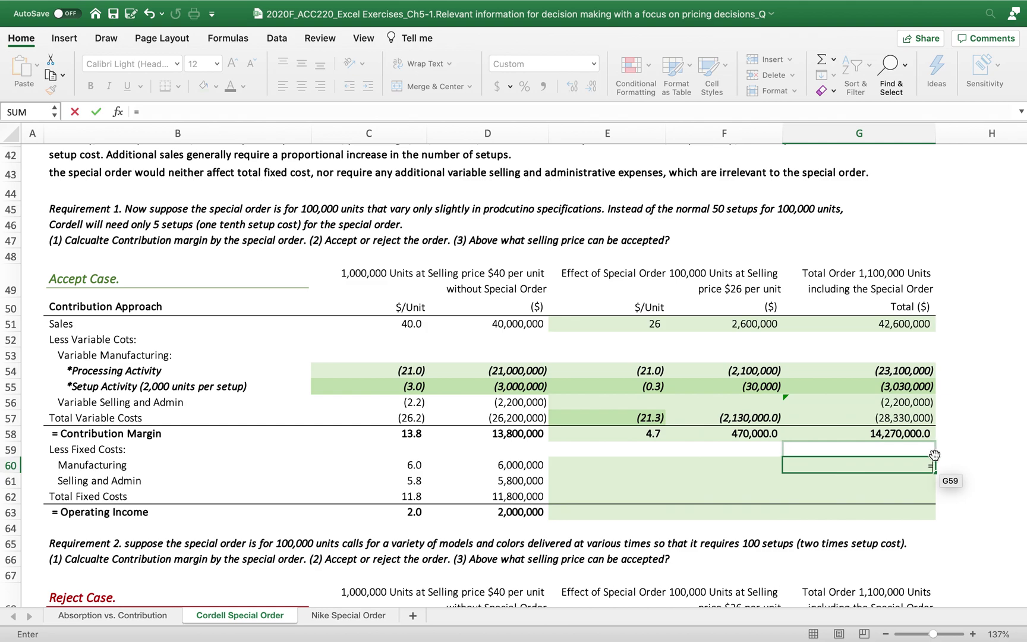
pyautogui.press('Return')
pyautogui.doubleClick(437, 464)
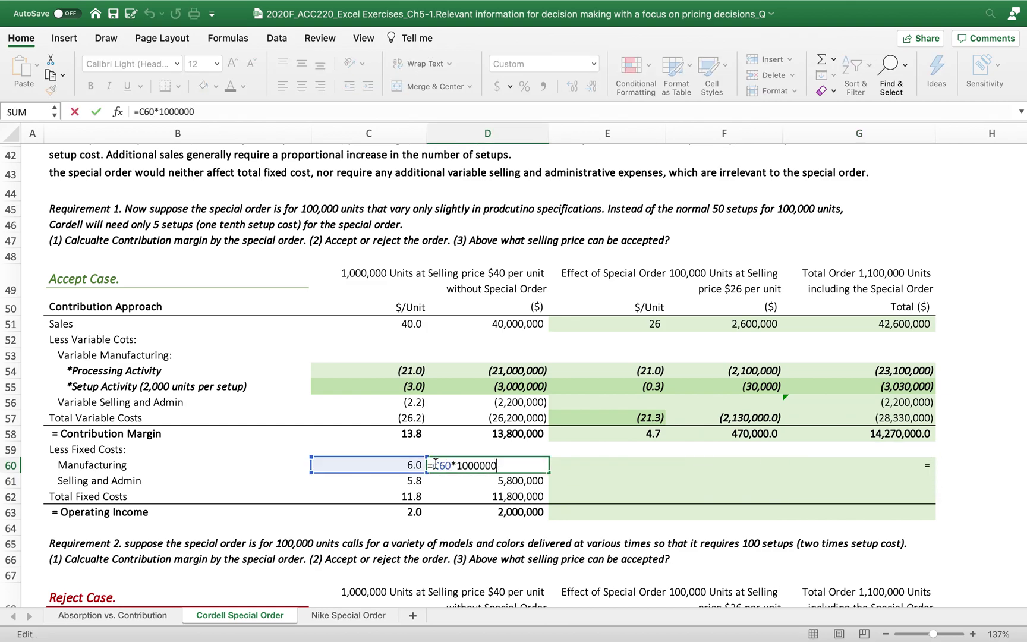
pyautogui.press('Escape')
# Make the regular-order fixed costs per unit negative, with -6 for Manufacturing in C60 and -5.8 for Selling and Admin in C61
pyautogui.click(406, 465)
pyautogui.write('=6')
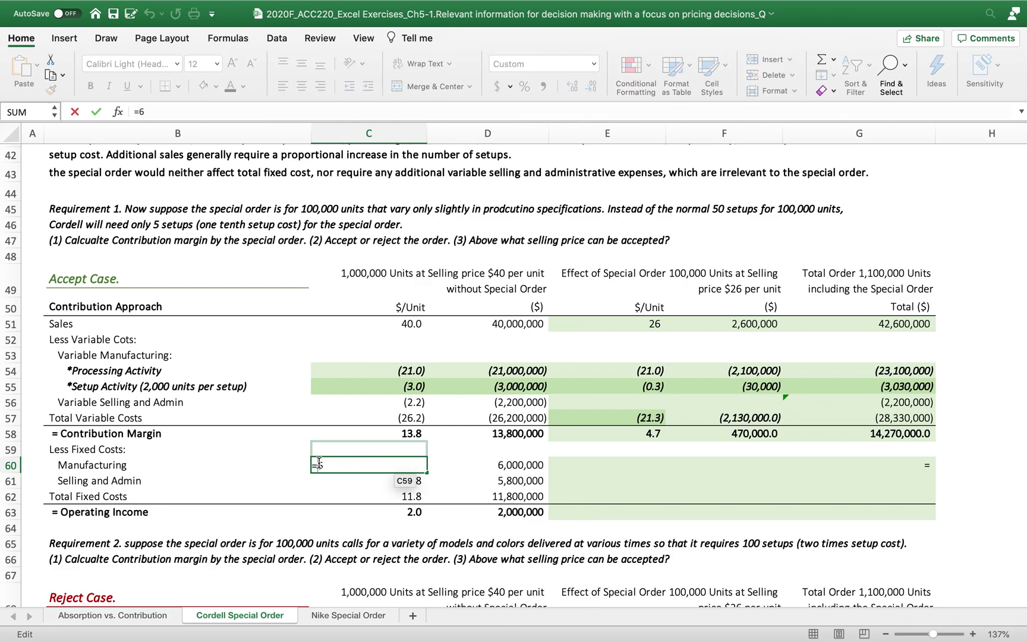
pyautogui.click(319, 463)
pyautogui.write('-')
pyautogui.press('Return')
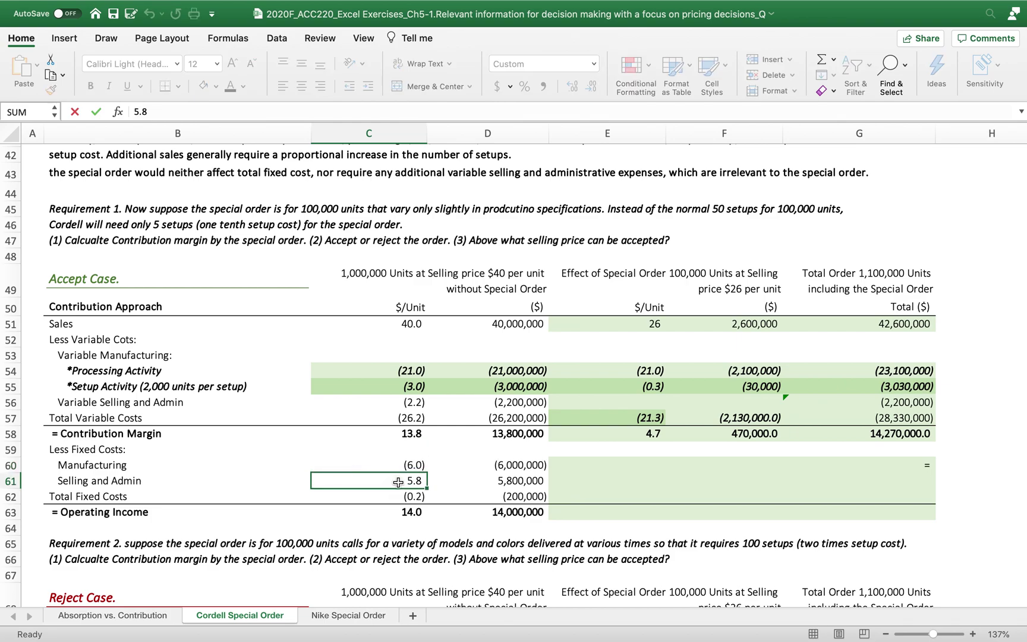
pyautogui.doubleClick(400, 479)
pyautogui.write('-')
pyautogui.press('Return')
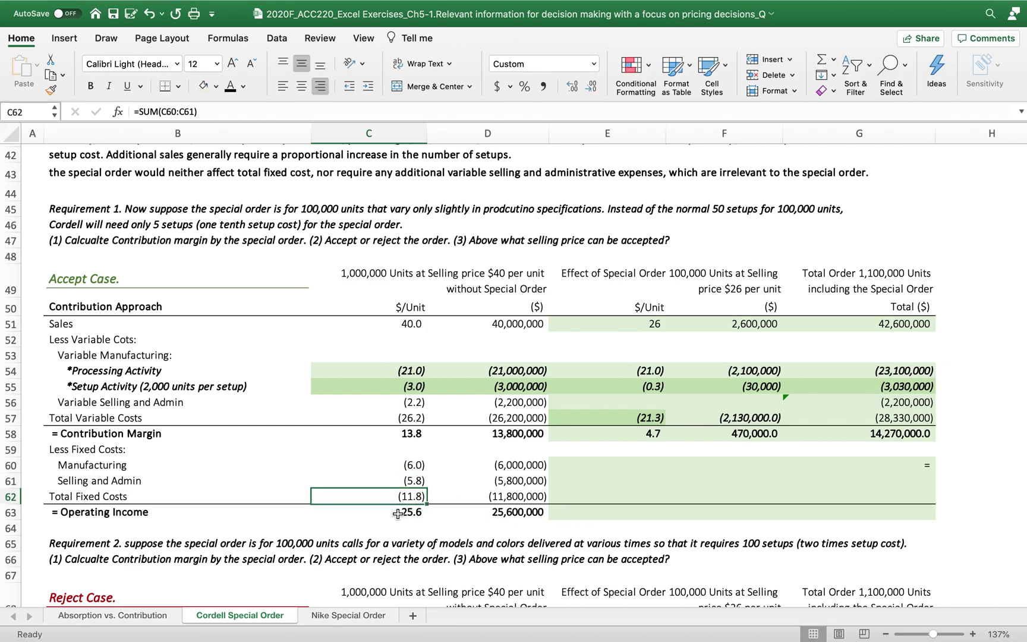
# Rewrite the operating income per unit in C63 so it adds total fixed costs C62 to contribution margin C58
pyautogui.click(394, 511)
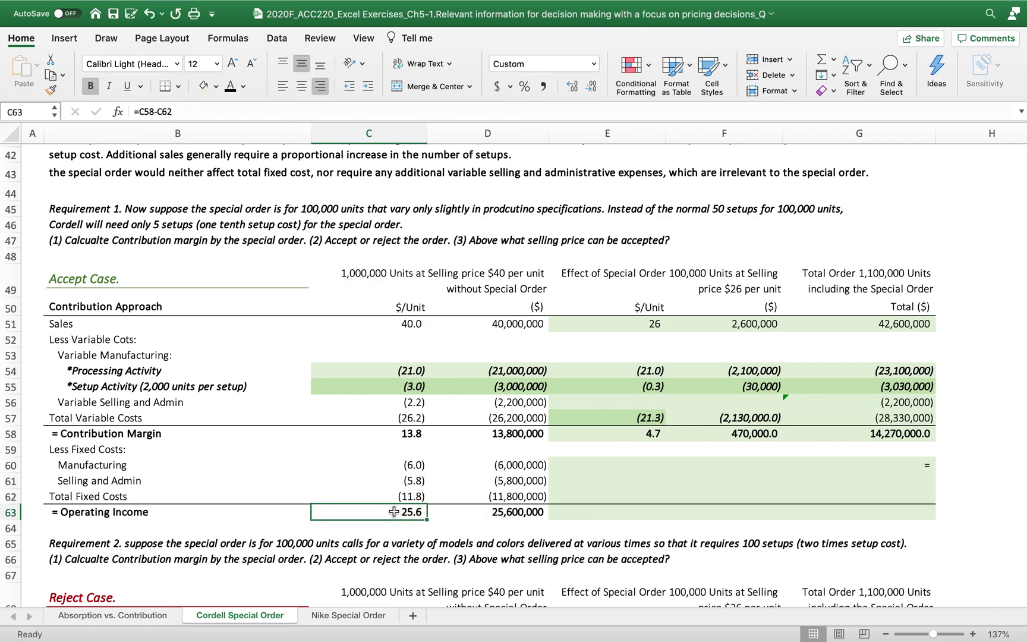
pyautogui.write('=')
pyautogui.click(388, 436)
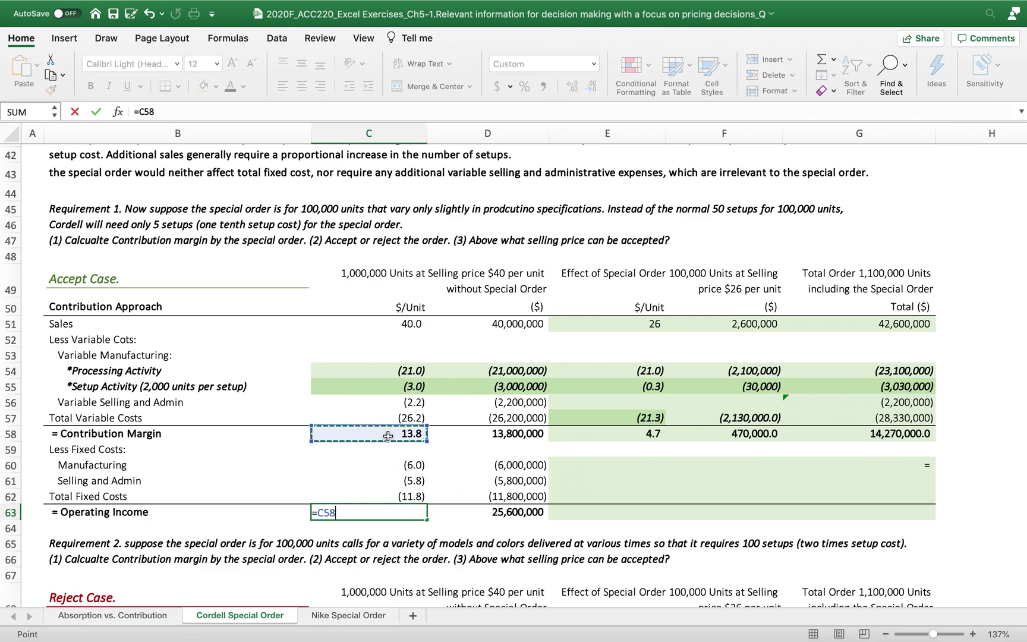
pyautogui.write('-')
pyautogui.click(397, 495)
pyautogui.press('Return')
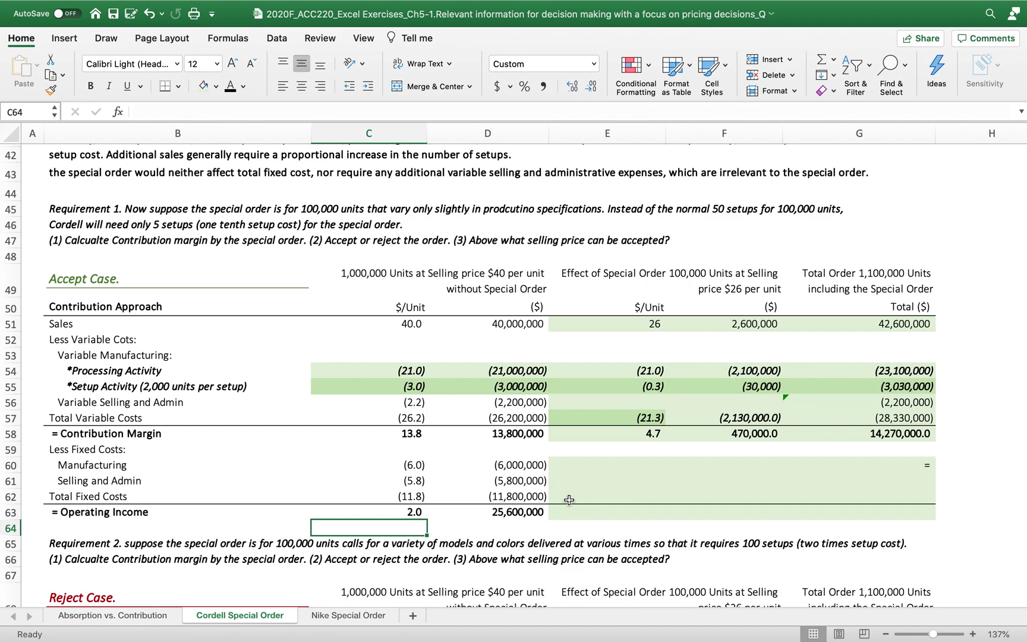
# Correct the regular-order operating income formula in D63 to =D58+D62
pyautogui.doubleClick(518, 509)
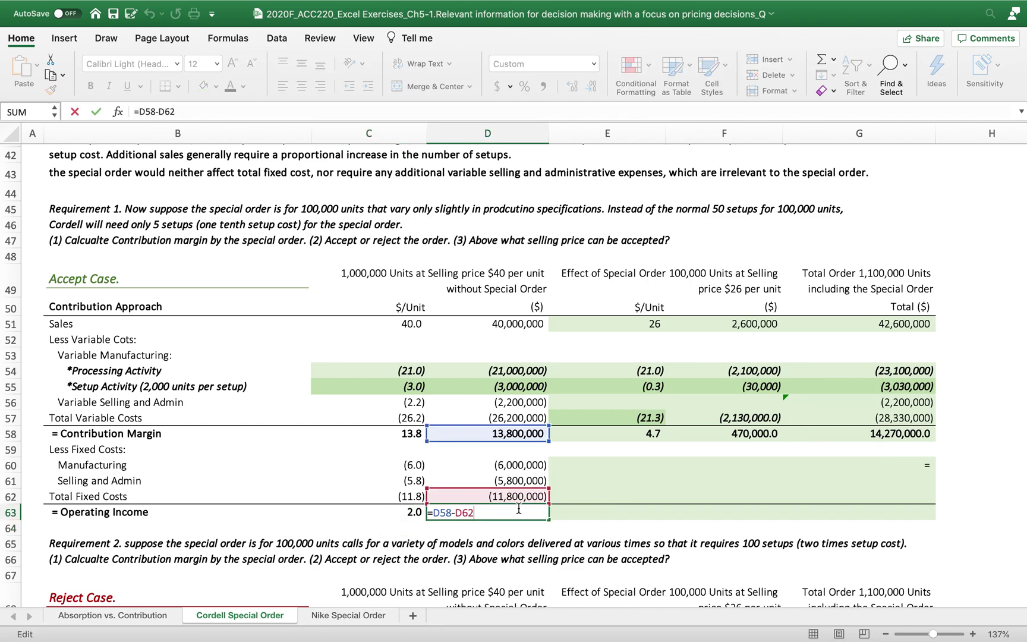
pyautogui.press('BackSpace')
pyautogui.write('+')
pyautogui.press('Return')
pyautogui.click(631, 524)
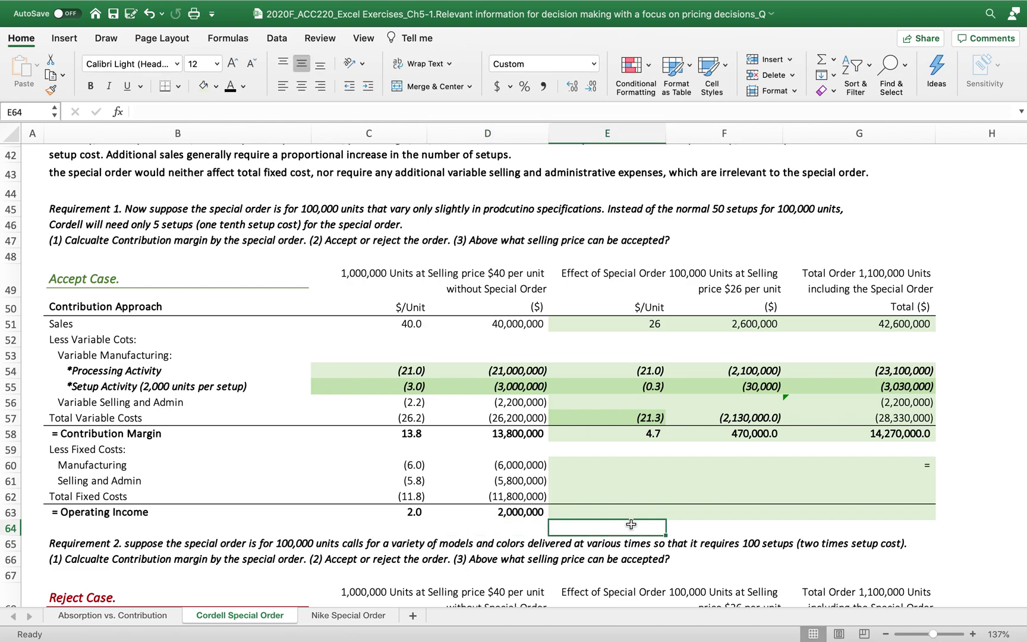
# Set the total-order fixed Manufacturing cost in G60 equal to the regular-order amount with =D60
pyautogui.click(637, 463)
pyautogui.click(903, 464)
pyautogui.write('=')
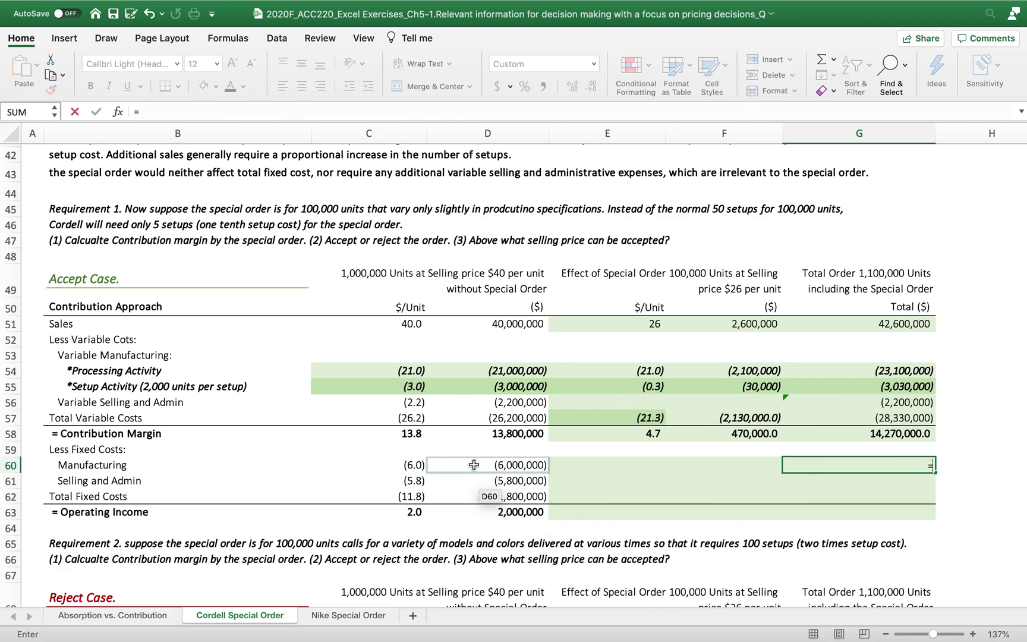
pyautogui.click(474, 464)
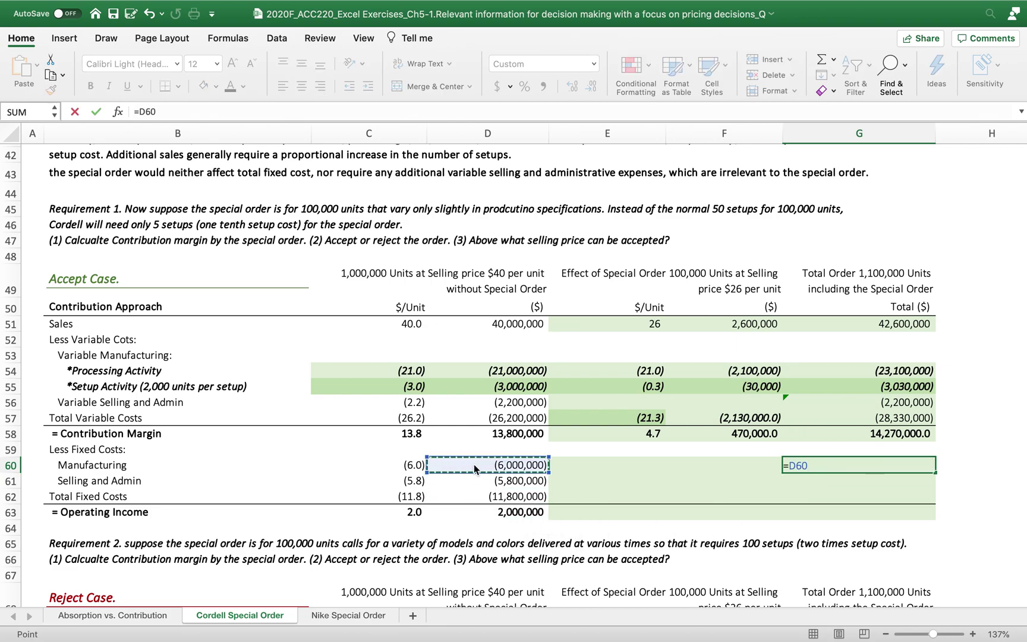
pyautogui.press('Return')
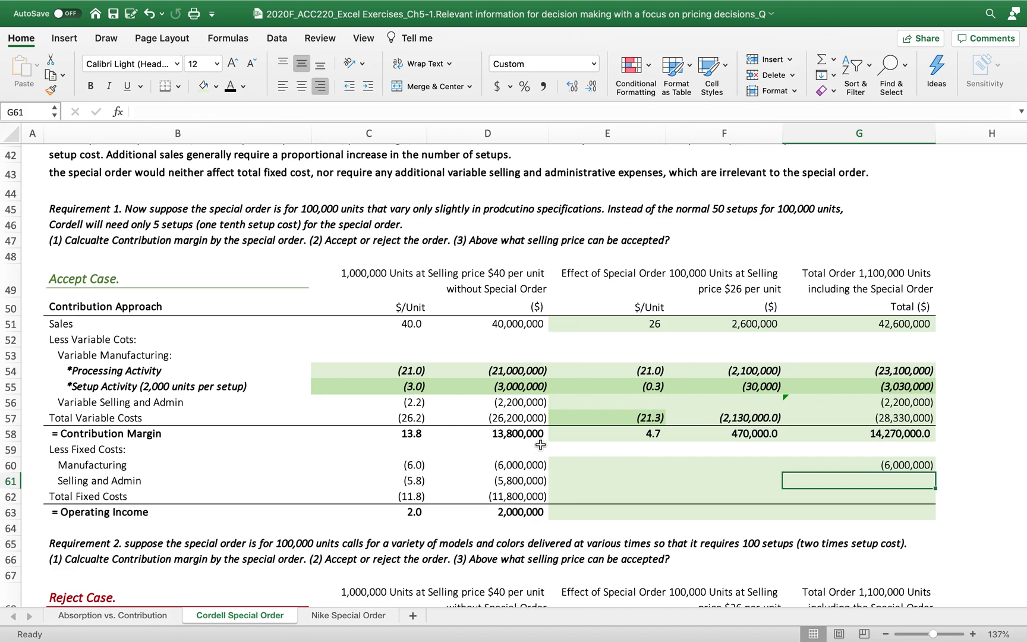
# Copy the G60 formula down to the Selling and Admin and Total Fixed Costs cells G61 and G62
pyautogui.click(922, 467)
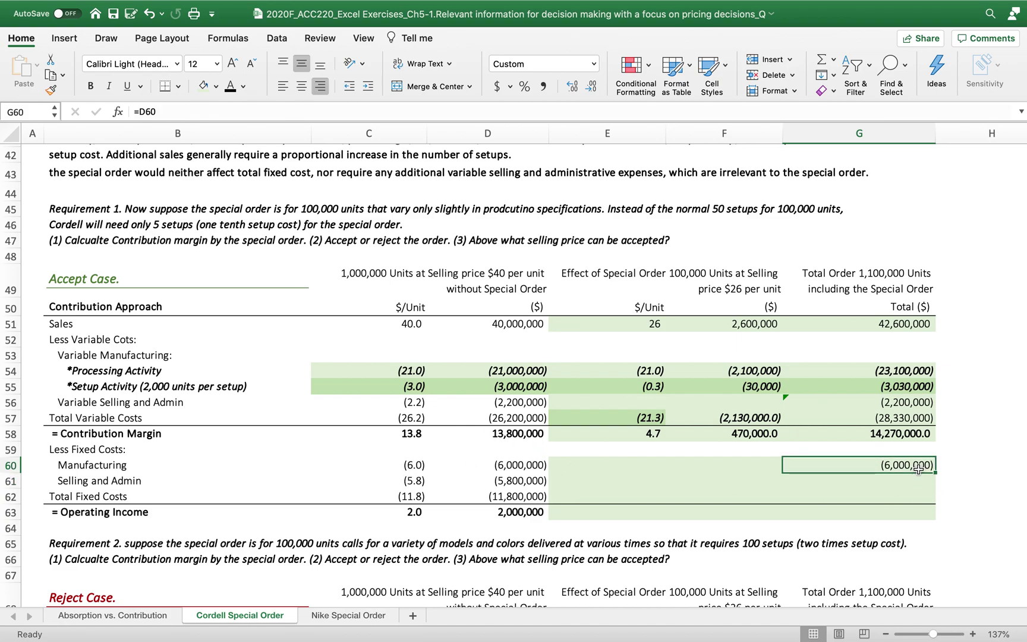
pyautogui.moveTo(935, 473); pyautogui.dragTo(934, 495)
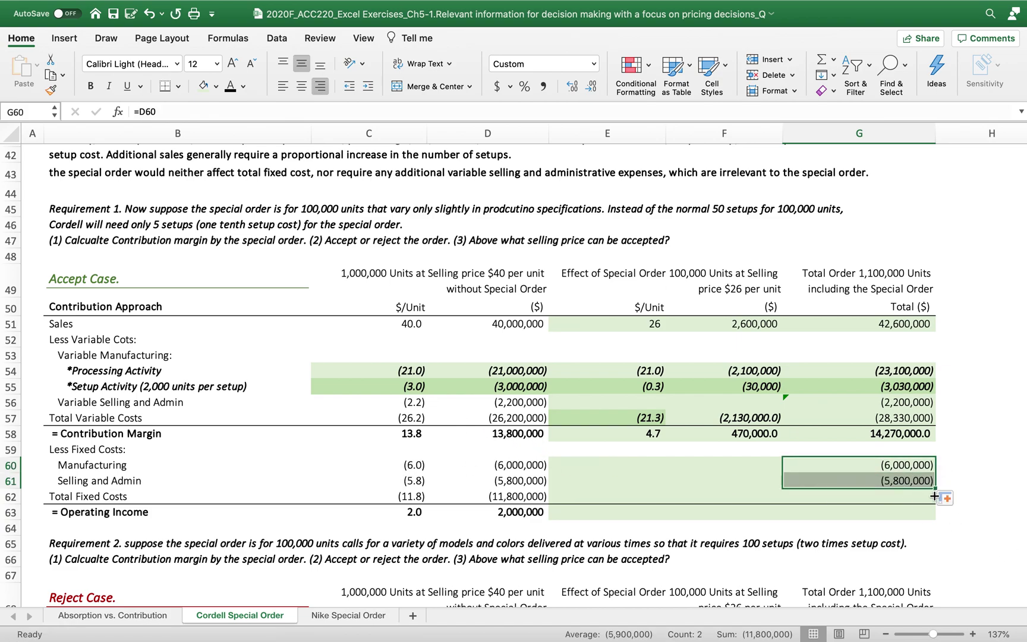
pyautogui.click(918, 496)
pyautogui.click(919, 482)
pyautogui.moveTo(935, 488); pyautogui.dragTo(935, 503)
# Calculate the total order's operating income in G63 by adding contribution margin G58 and total fixed costs G62
pyautogui.click(921, 512)
pyautogui.write('=')
pyautogui.click(858, 438)
pyautogui.click(848, 496)
pyautogui.press('Return')
pyautogui.click(847, 496)
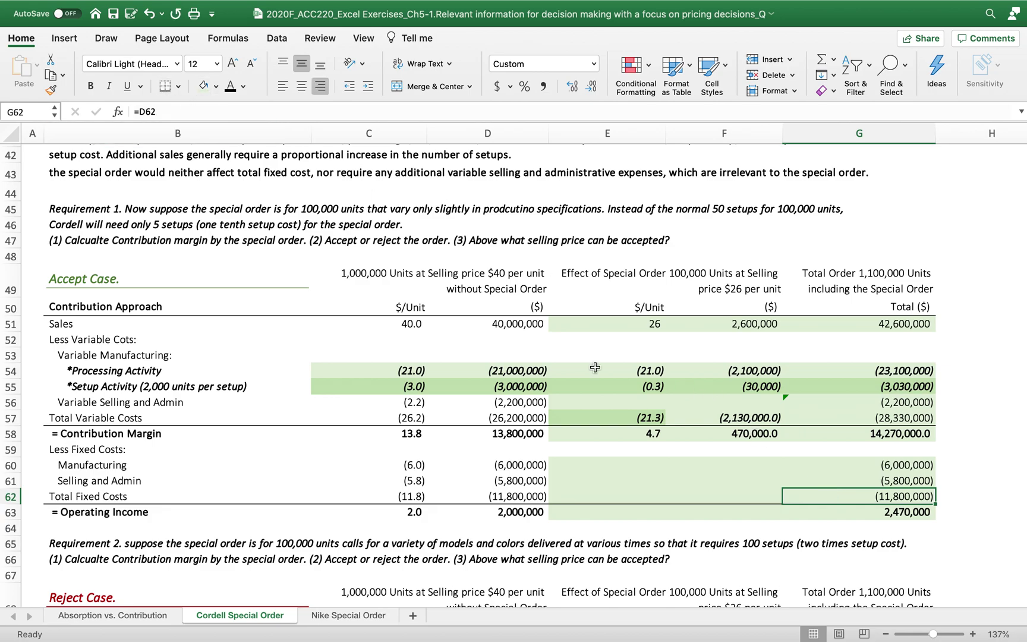
# Review the Requirement 2 text in row 65 on order variety and setup cost, together with the Reject Case table
pyautogui.scroll(-4, 595, 368)
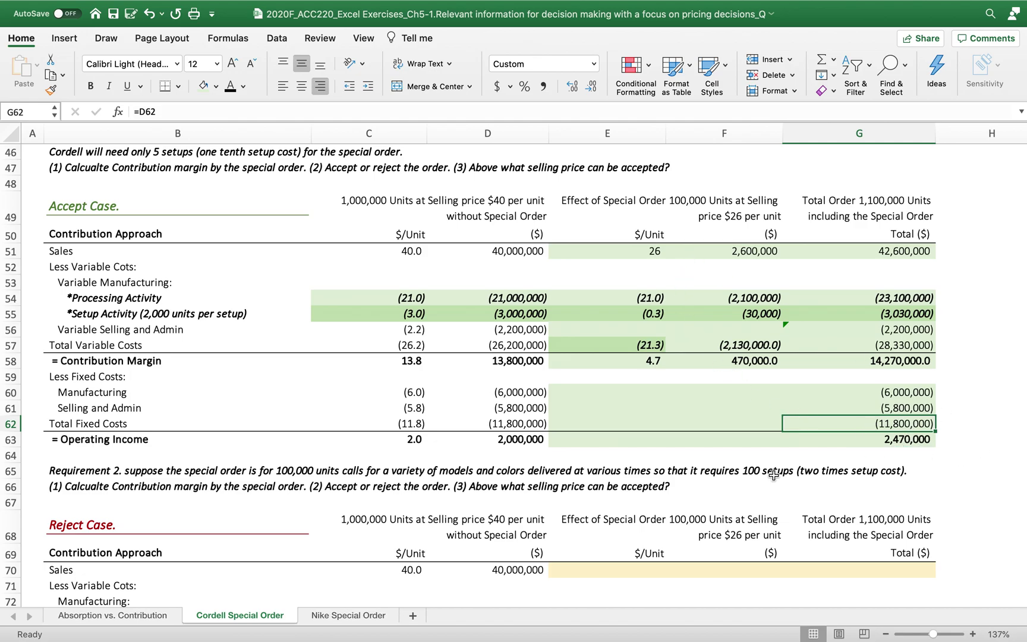
pyautogui.scroll(-5, 773, 474)
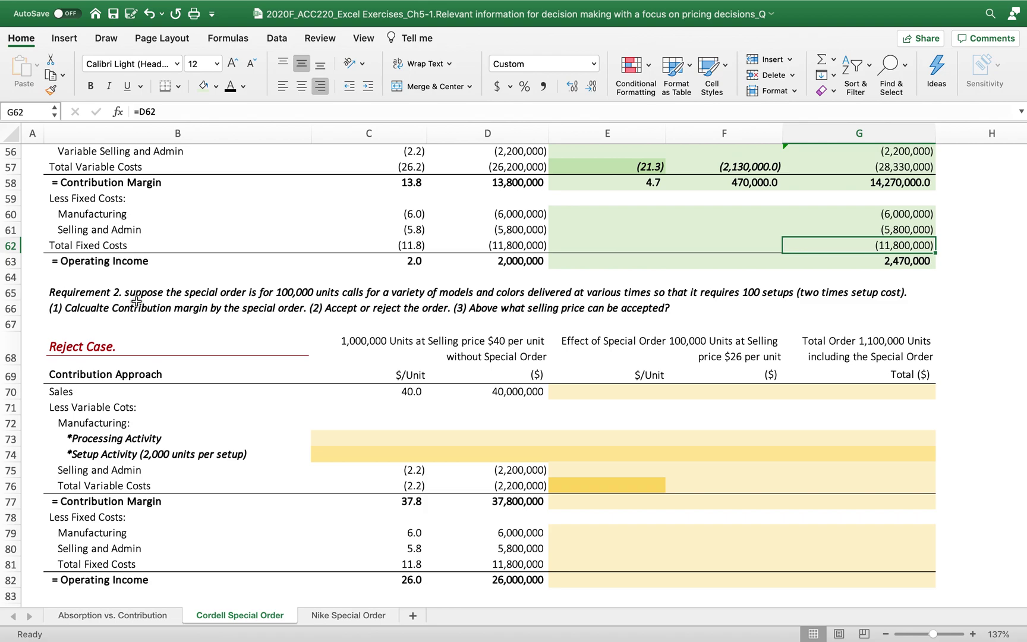
pyautogui.click(424, 293)
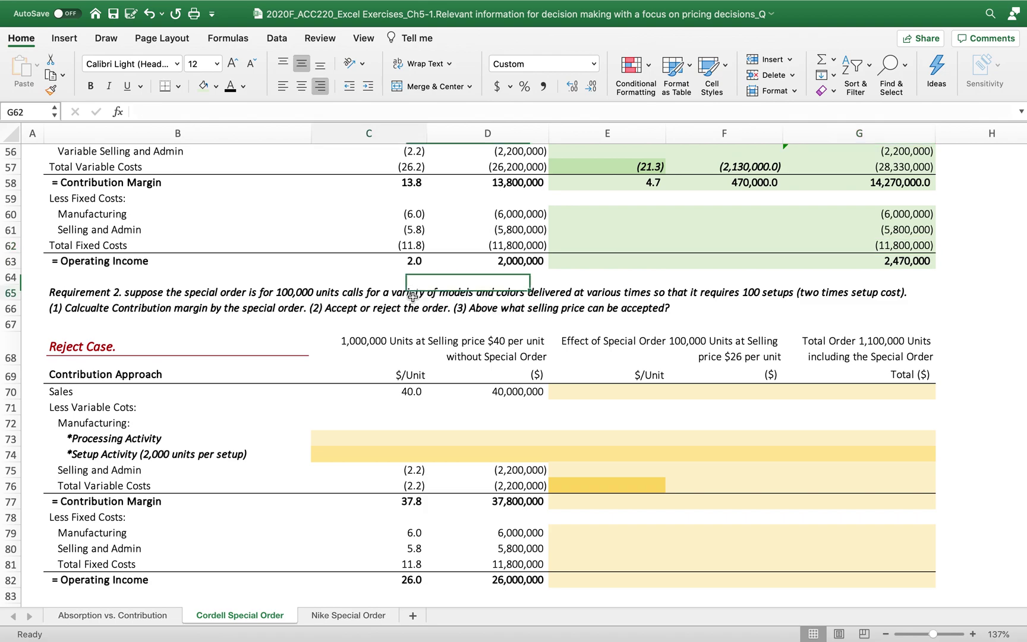
pyautogui.doubleClick(52, 299)
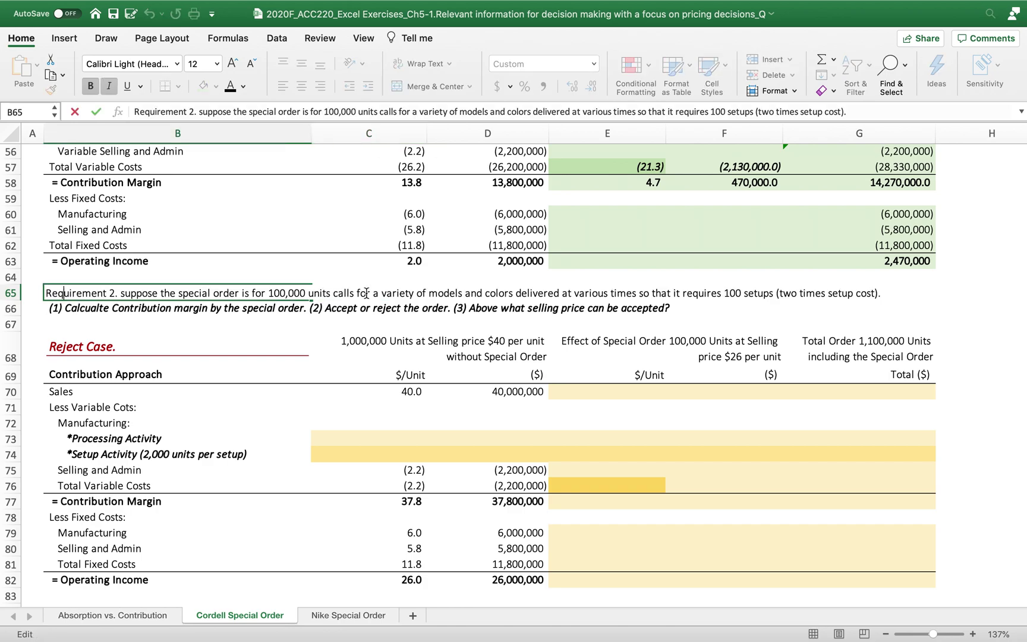
pyautogui.moveTo(375, 293); pyautogui.dragTo(645, 296)
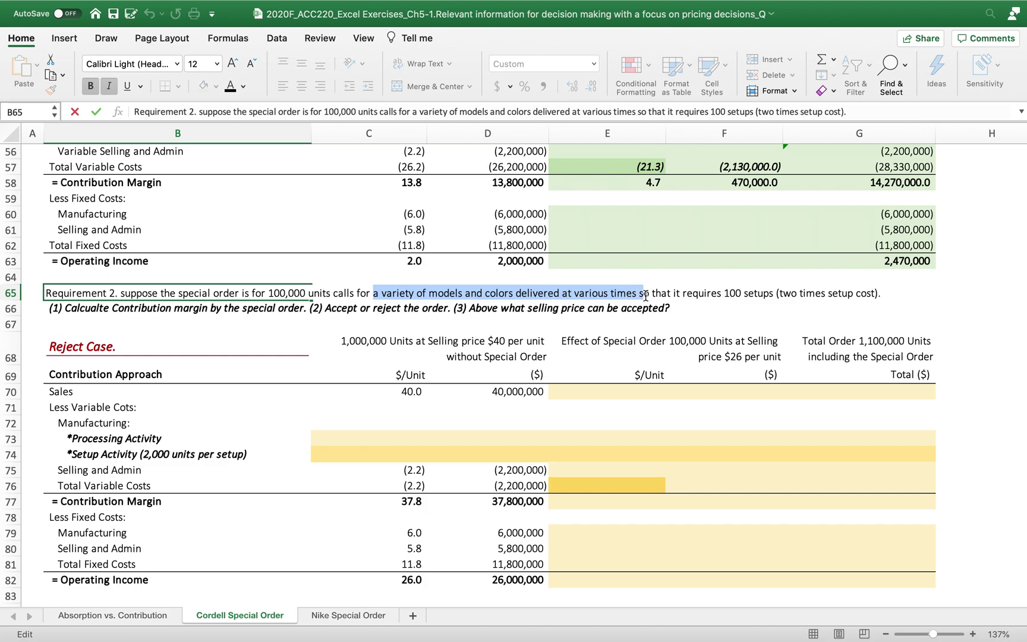
pyautogui.moveTo(725, 292); pyautogui.dragTo(870, 299)
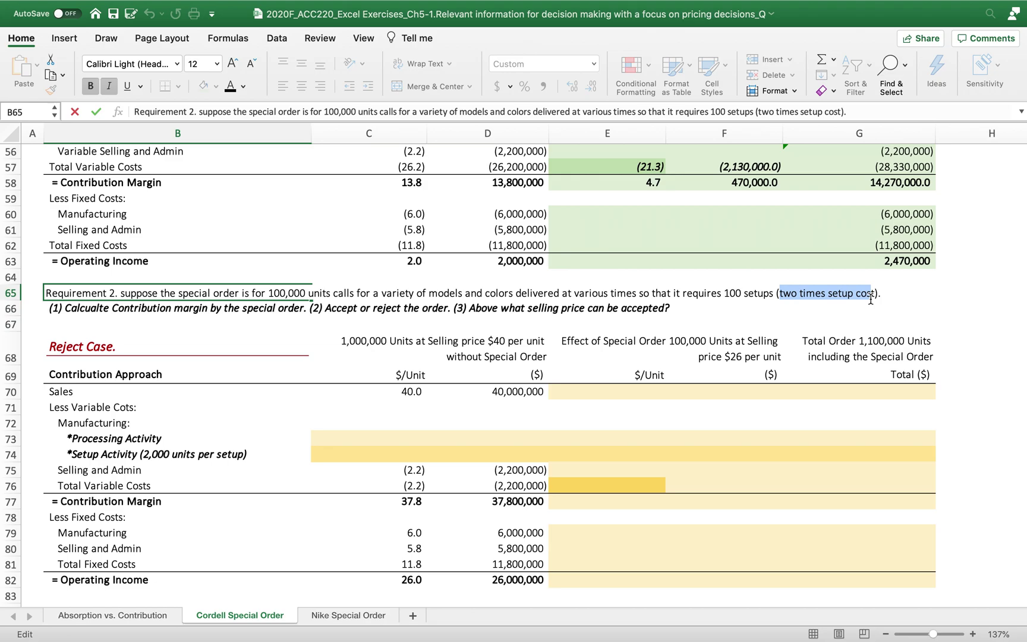
pyautogui.click(530, 501)
pyautogui.scroll(2, 669, 407)
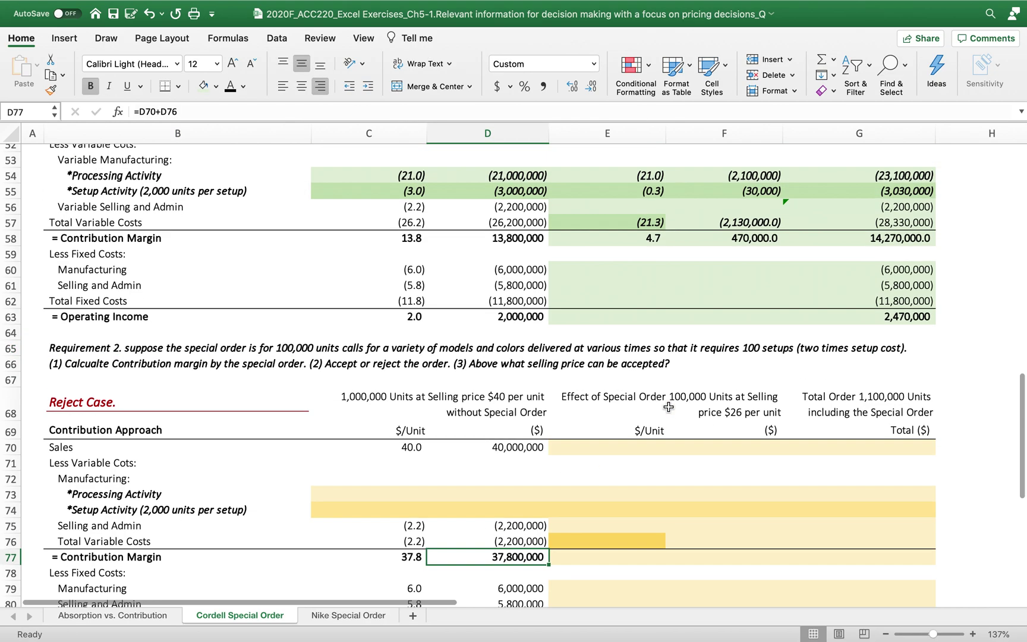
# Enter 26 as the special order's selling price per unit in E70 of the Reject Case table
pyautogui.scroll(2, 669, 407)
pyautogui.click(620, 508)
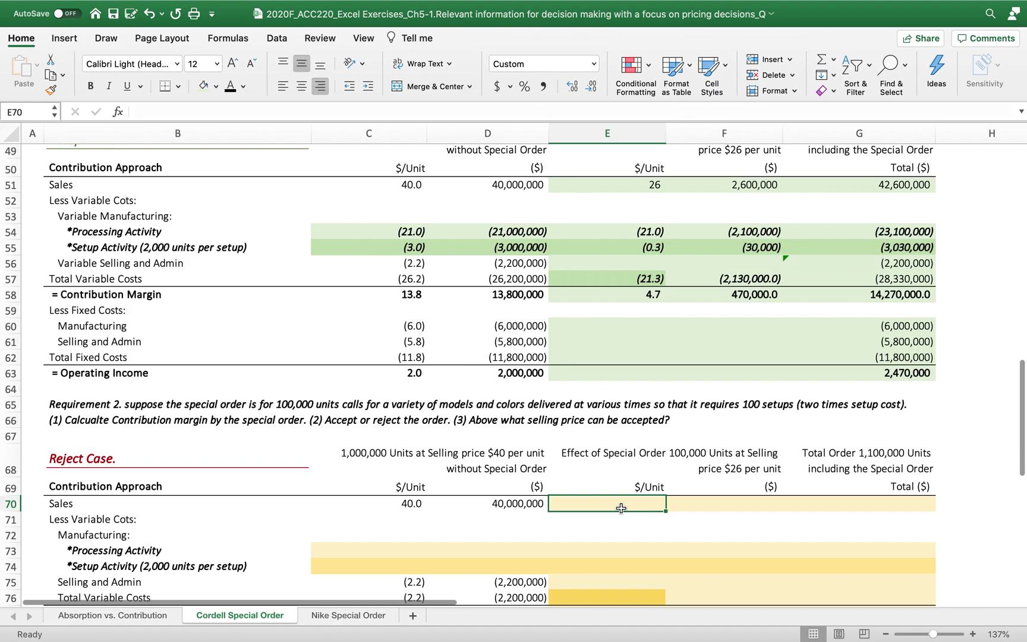
pyautogui.write('26')
pyautogui.press('Tab')
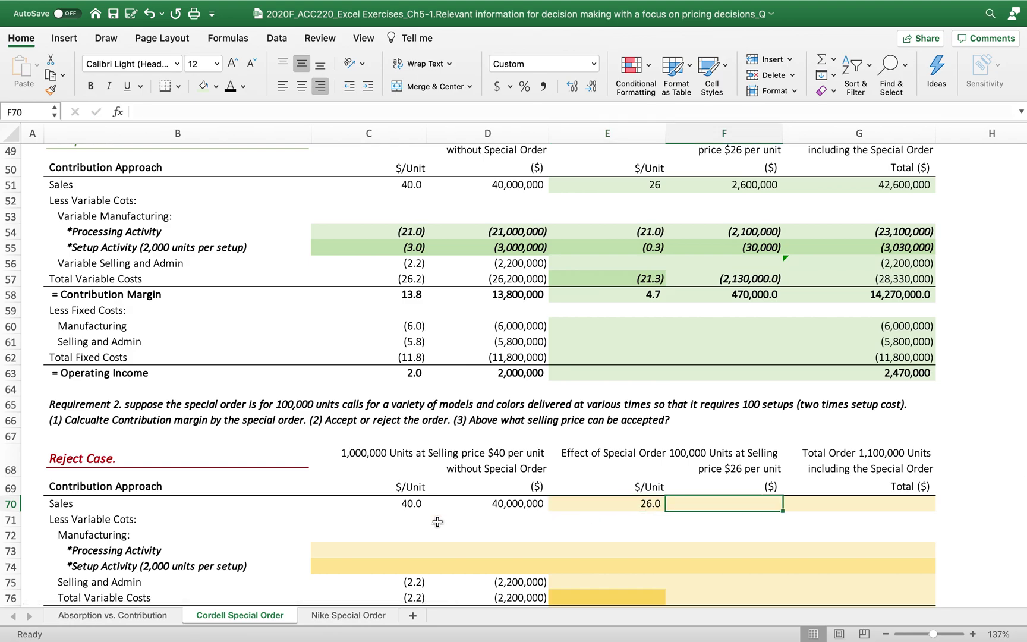
# Calculate the special order's sales dollars in F70 with =E70*100000
pyautogui.scroll(-1, 667, 510)
pyautogui.scroll(-3, 667, 509)
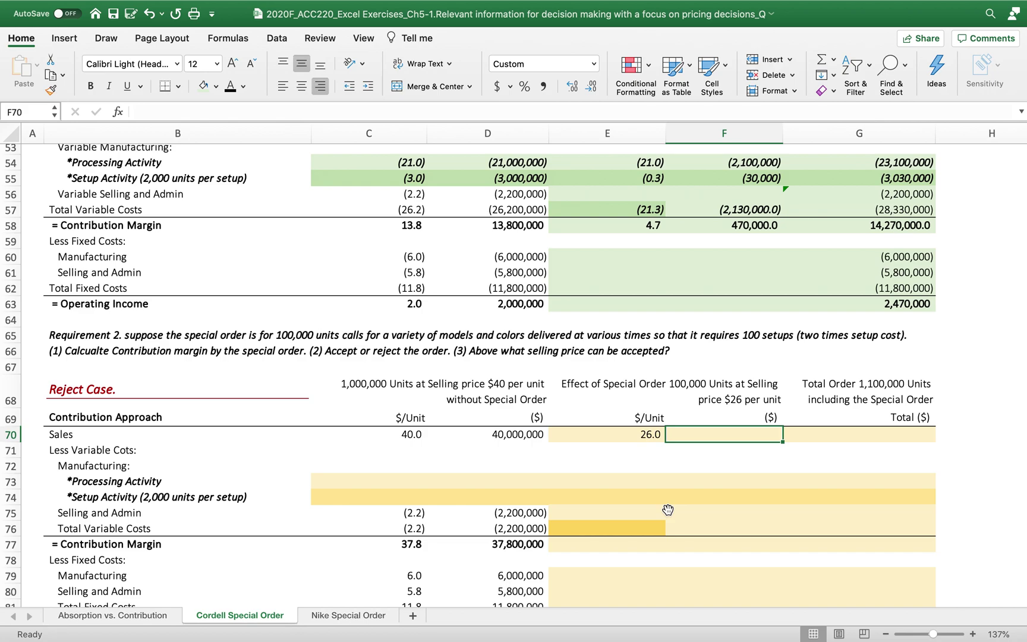
pyautogui.write('=')
pyautogui.click(627, 433)
pyautogui.write('*100000')
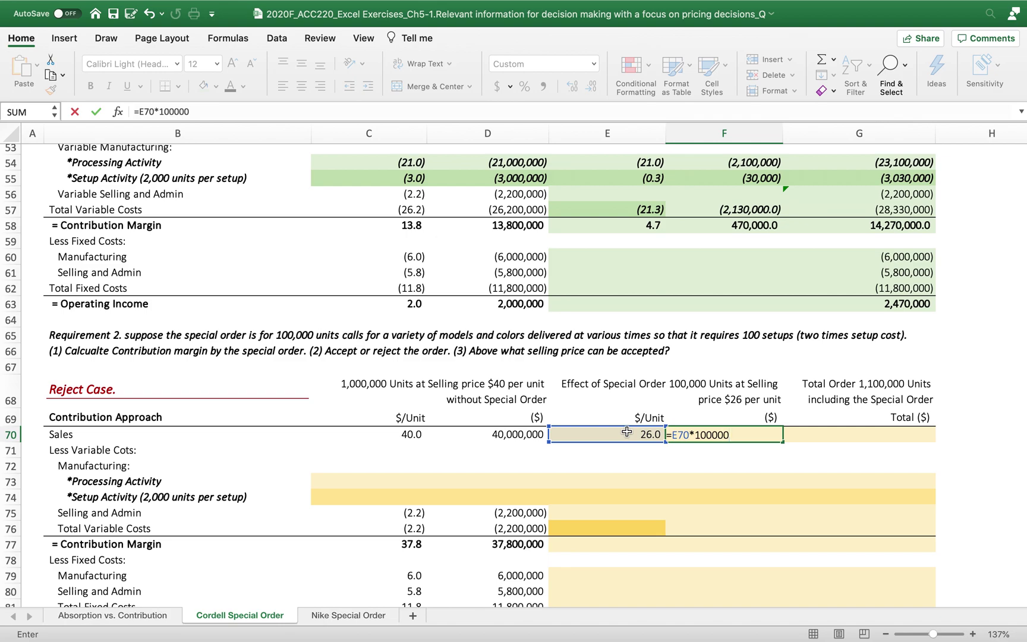
pyautogui.press('Return')
# Calculate total-order sales in G70 by adding the regular-order and special-order sales with =D70+F70
pyautogui.click(864, 438)
pyautogui.write('=')
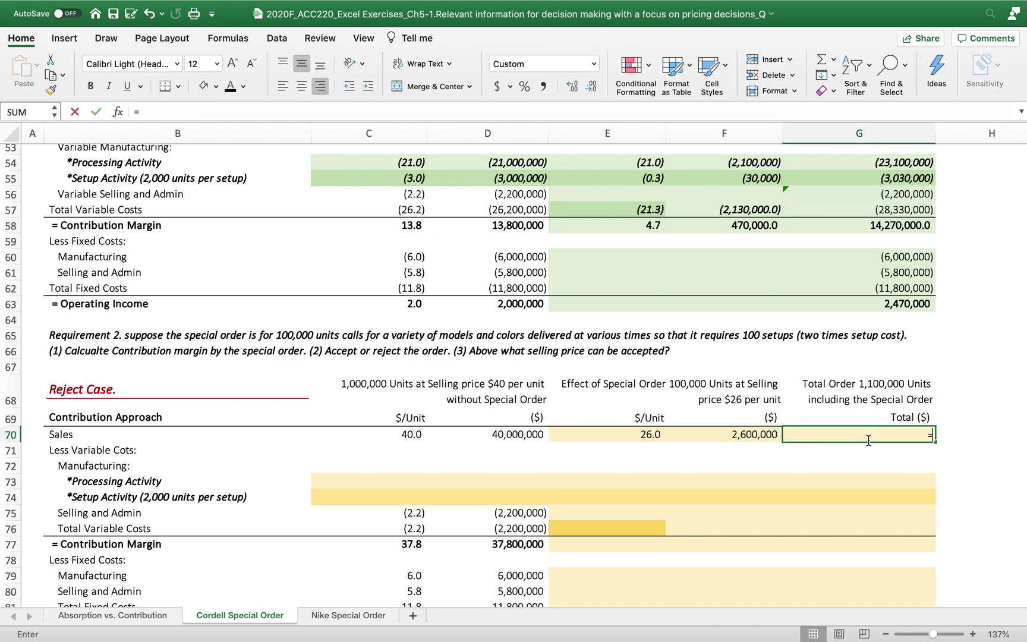
pyautogui.click(491, 429)
pyautogui.write('+')
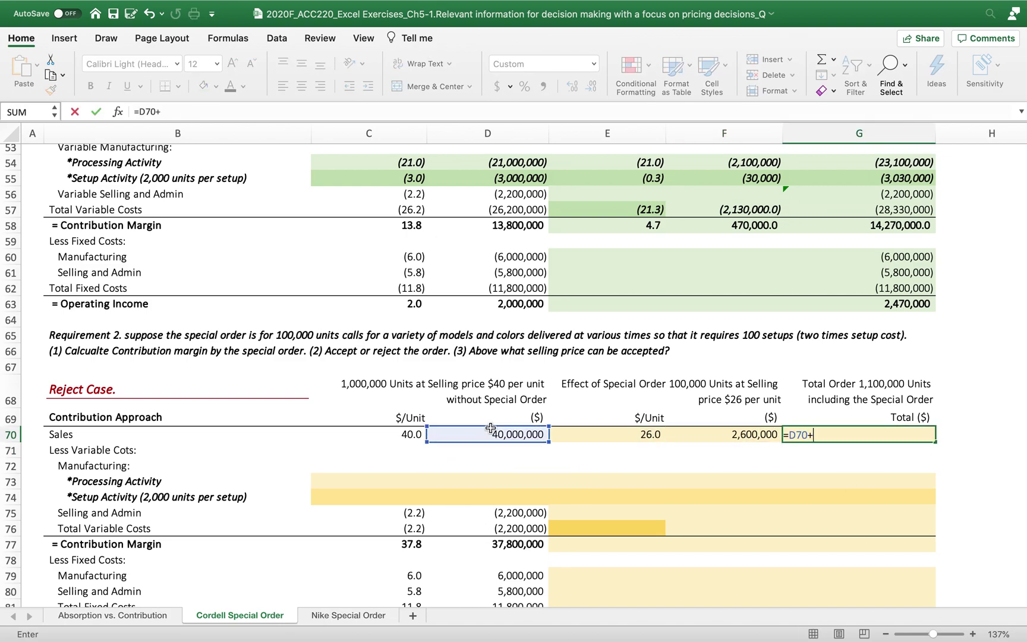
pyautogui.click(722, 433)
pyautogui.press('Return')
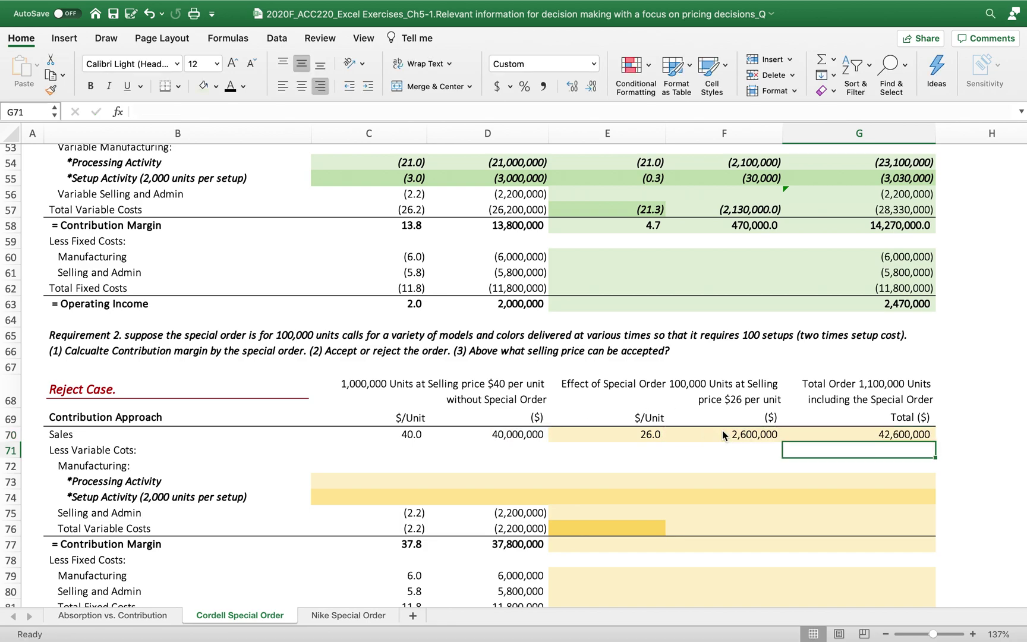
# Link the Reject Case Processing Activity cell C73 to the Accept Case with =C54 and copy the formula across through G73
pyautogui.click(421, 477)
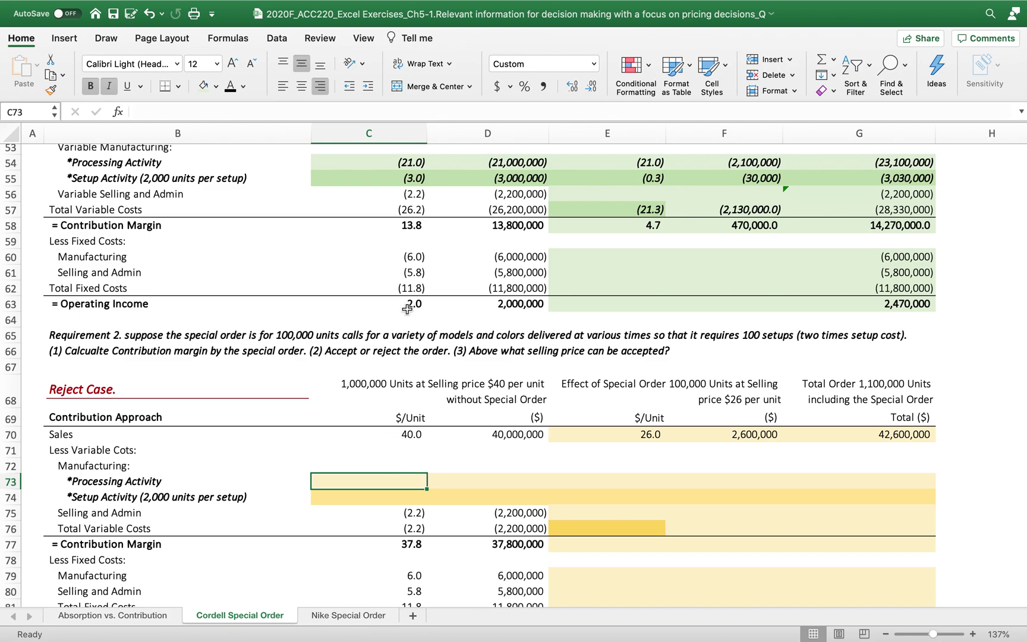
pyautogui.write('=')
pyautogui.click(375, 161)
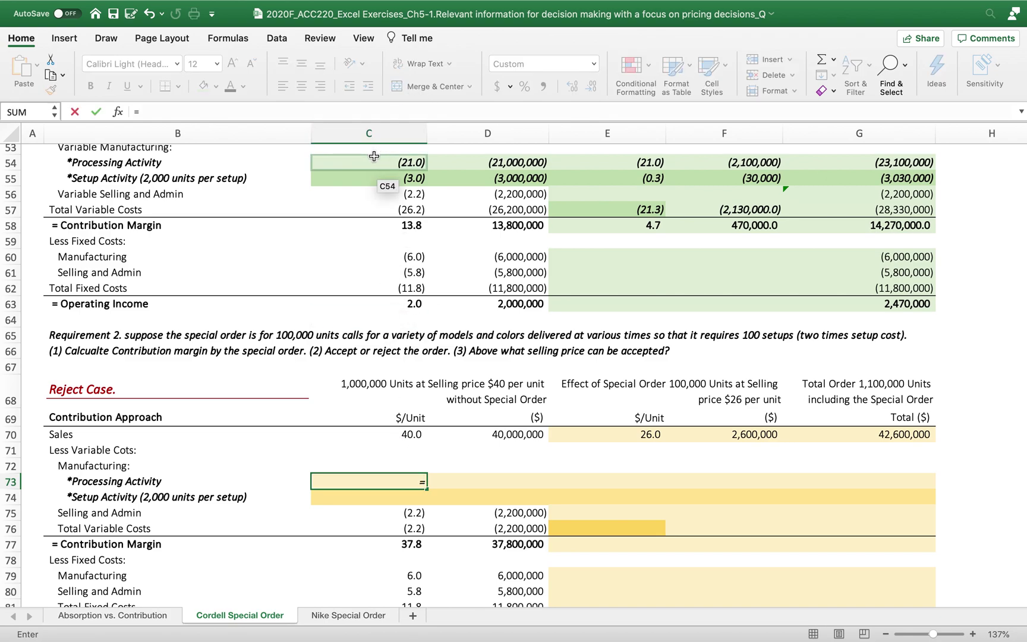
pyautogui.press('Return')
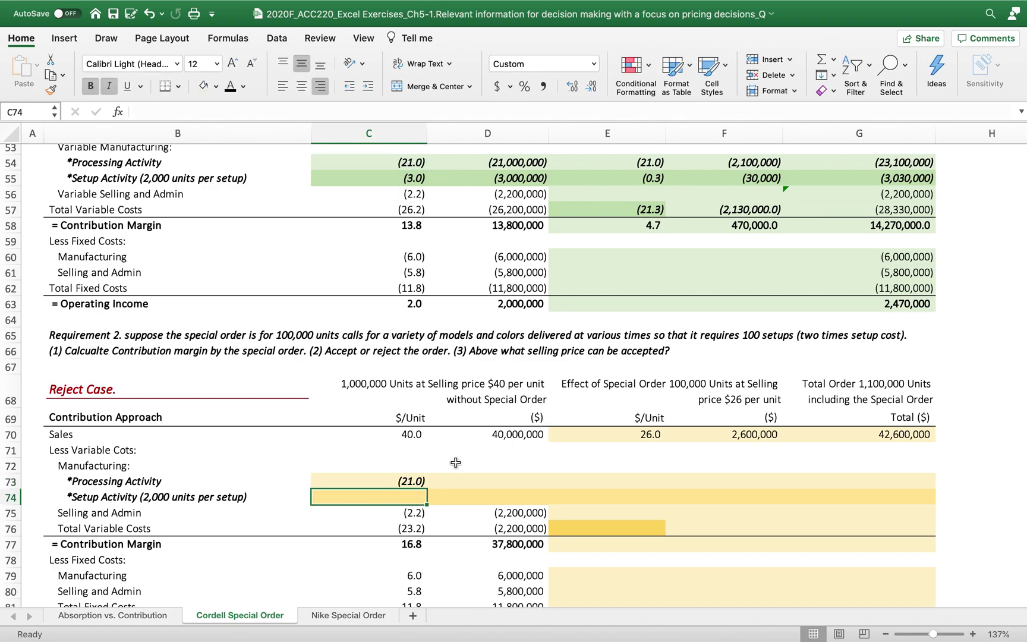
pyautogui.click(408, 481)
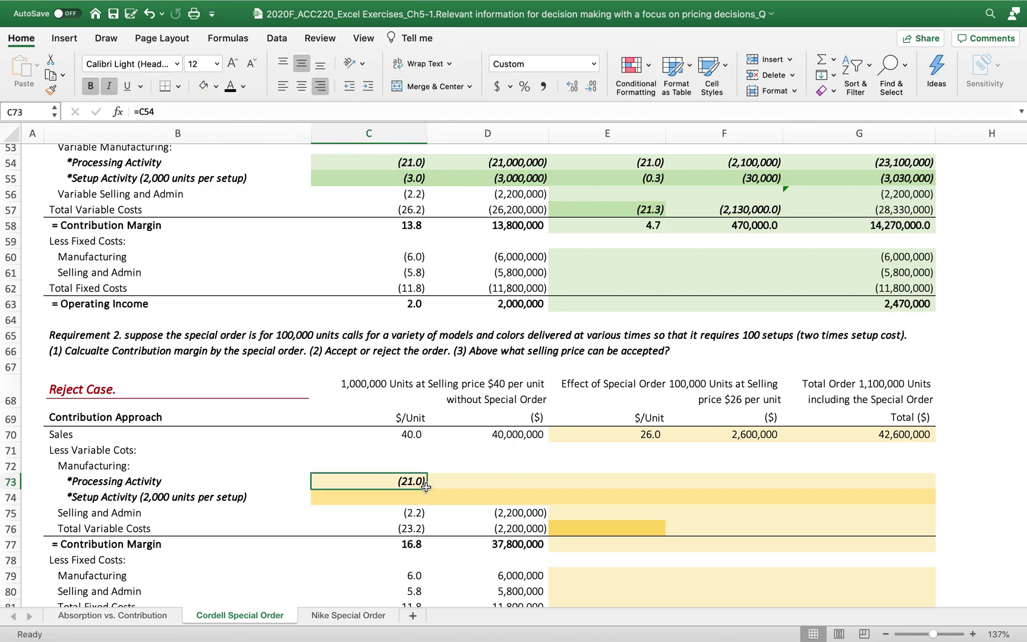
pyautogui.moveTo(430, 488); pyautogui.dragTo(954, 482)
pyautogui.click(989, 475)
# Check the copied Processing Activity formulas in D73 through G73 against the Accept Case row 54
pyautogui.click(390, 500)
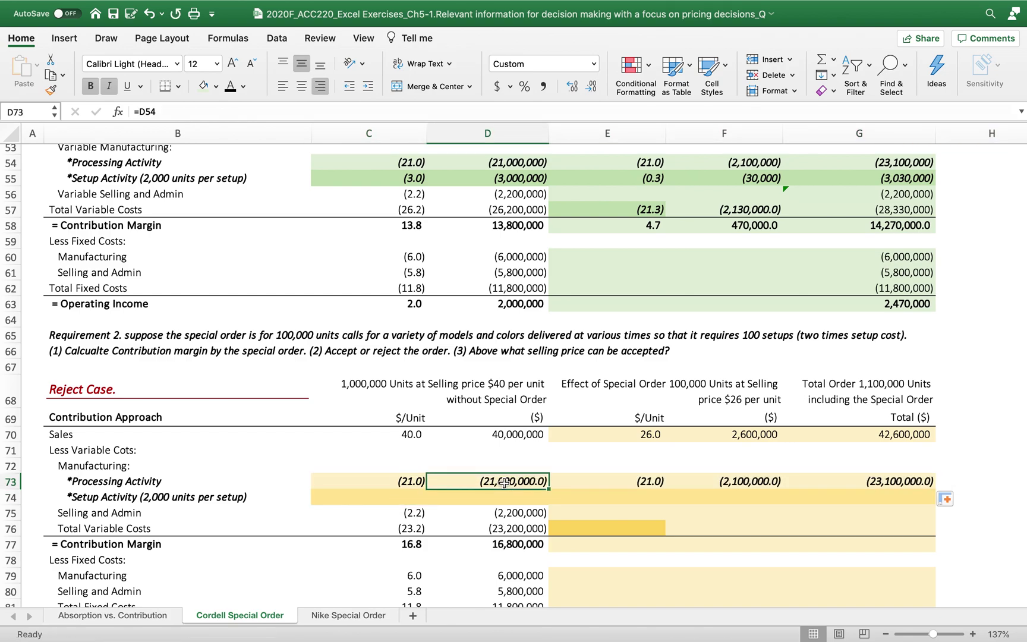
pyautogui.doubleClick(500, 482)
pyautogui.doubleClick(642, 482)
pyautogui.press('Escape')
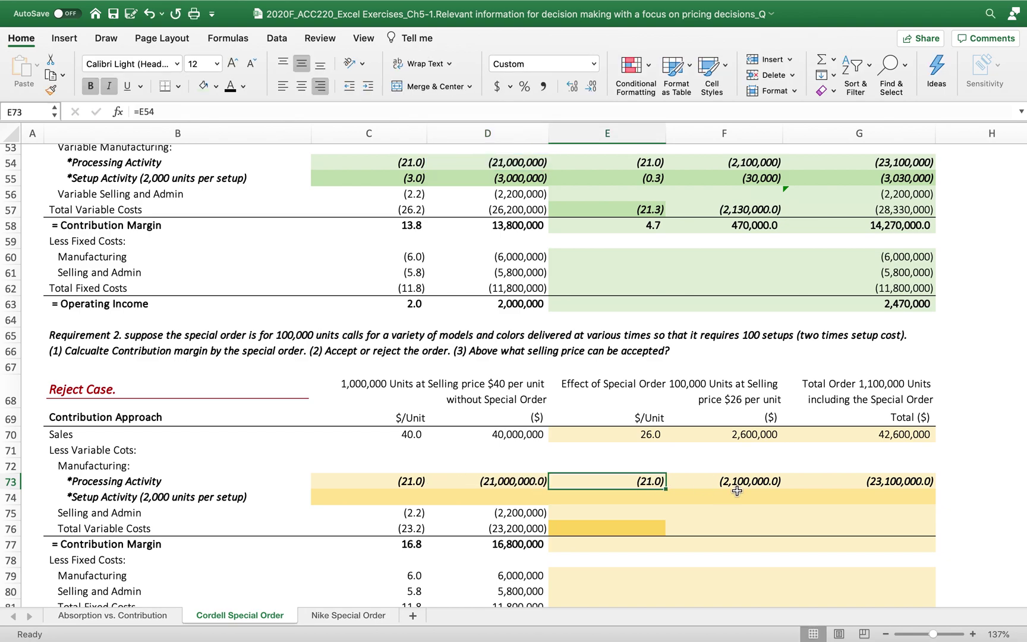
pyautogui.doubleClick(645, 482)
pyautogui.doubleClick(688, 483)
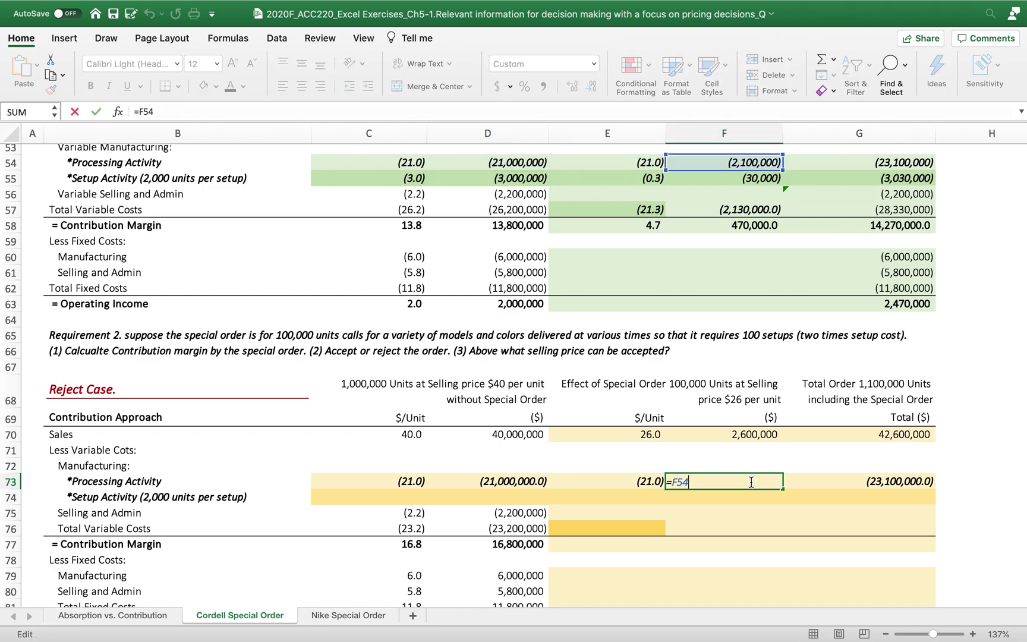
pyautogui.click(870, 482)
pyautogui.scroll(3, 678, 357)
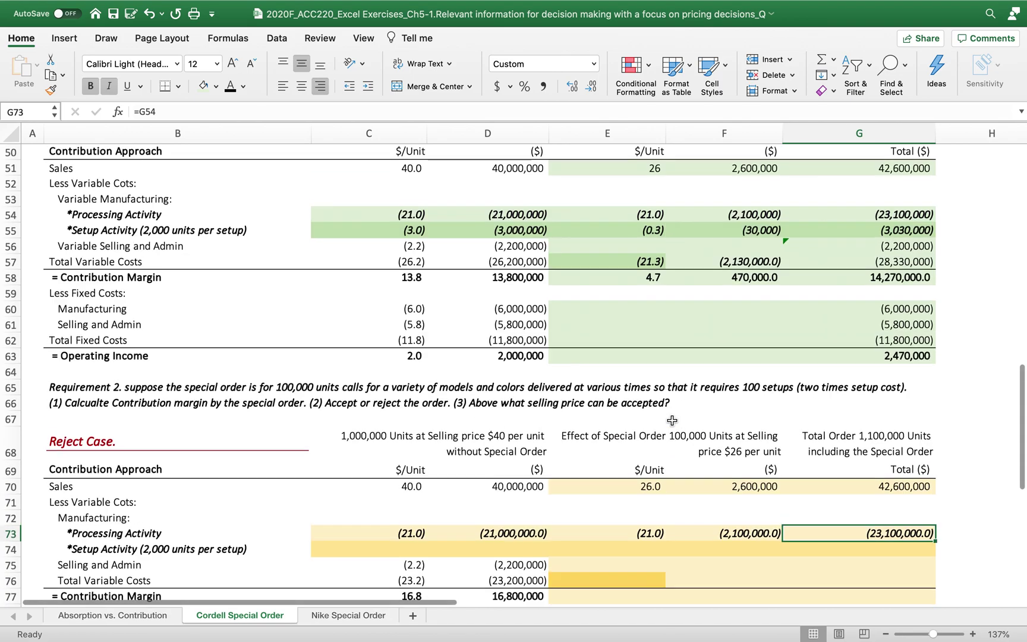
pyautogui.scroll(5, 513, 397)
pyautogui.scroll(-10, 513, 398)
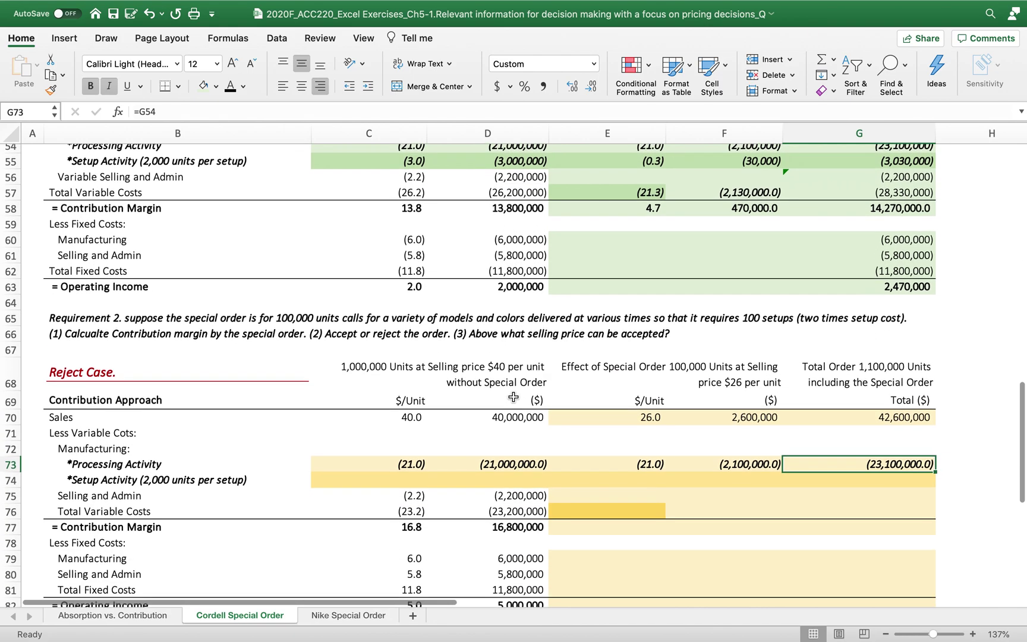
# Link the Reject Case Setup Activity cell C74 to the Accept Case with =C55 and copy the formula to D74
pyautogui.click(402, 479)
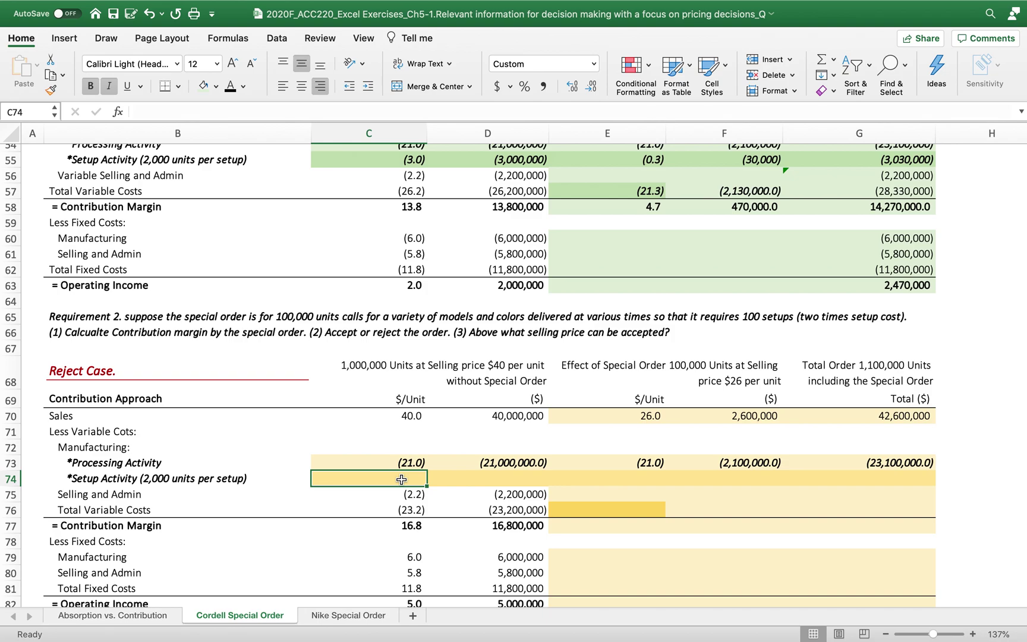
pyautogui.write('=')
pyautogui.click(383, 163)
pyautogui.press('Return')
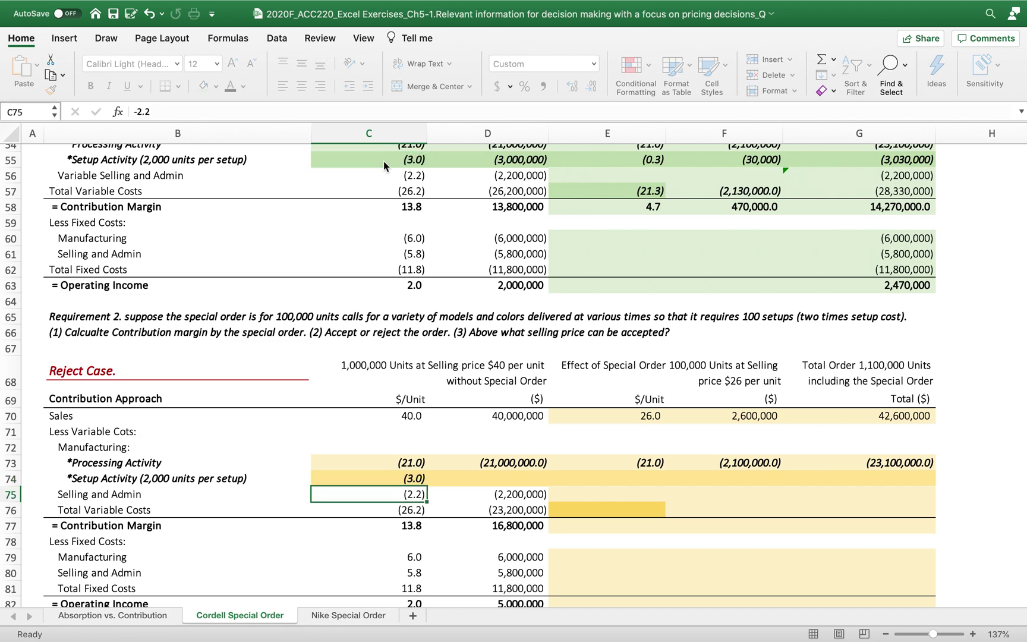
pyautogui.click(410, 478)
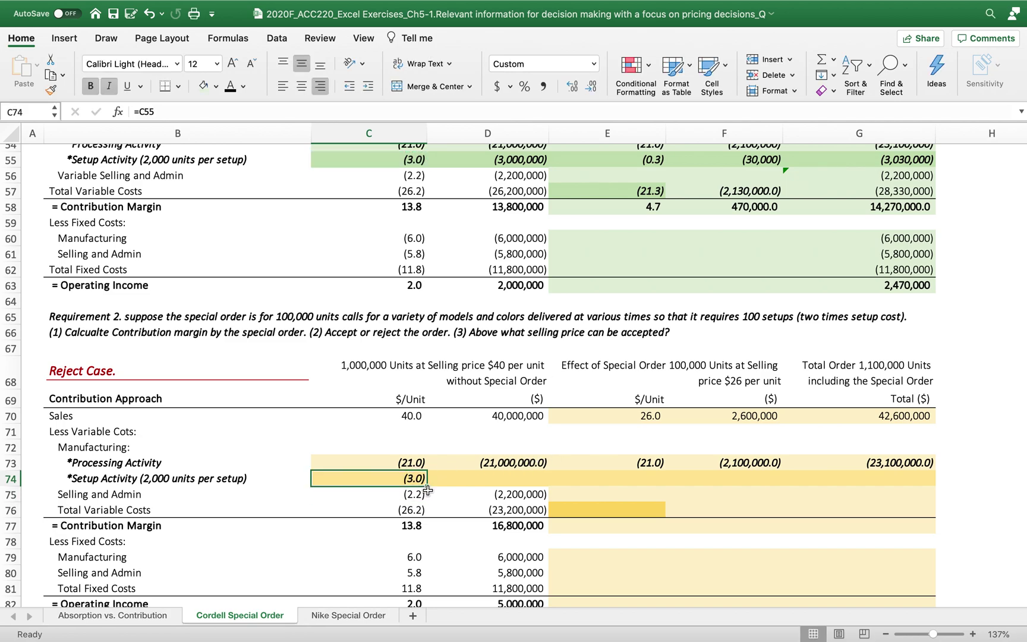
pyautogui.moveTo(427, 487); pyautogui.dragTo(526, 481)
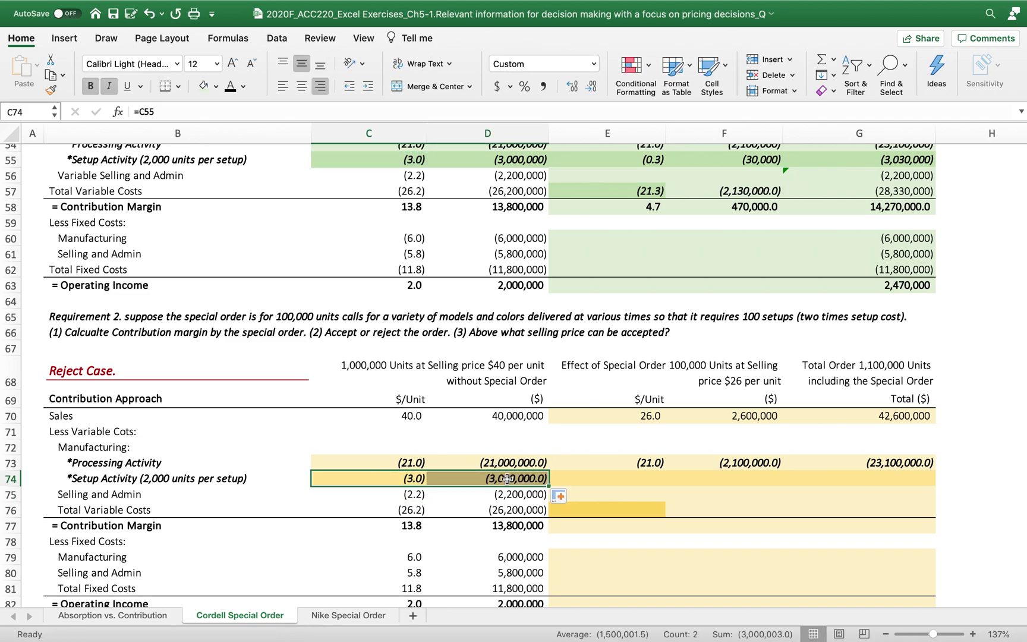
# Set the special order's setup cost per unit in E74 to twice the regular setup cost with =C74*2
pyautogui.click(626, 476)
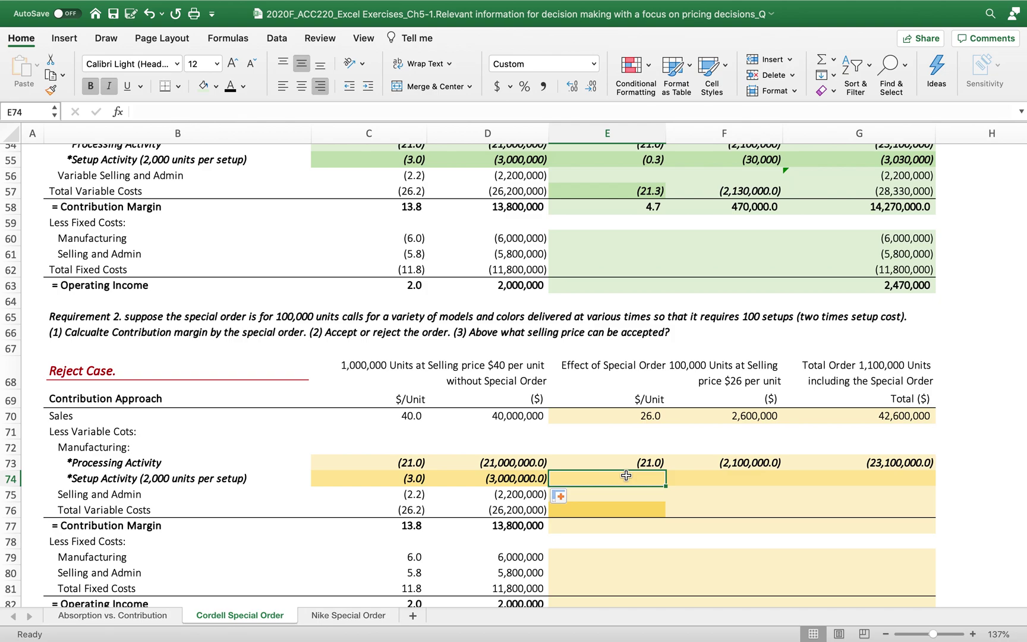
pyautogui.write('=')
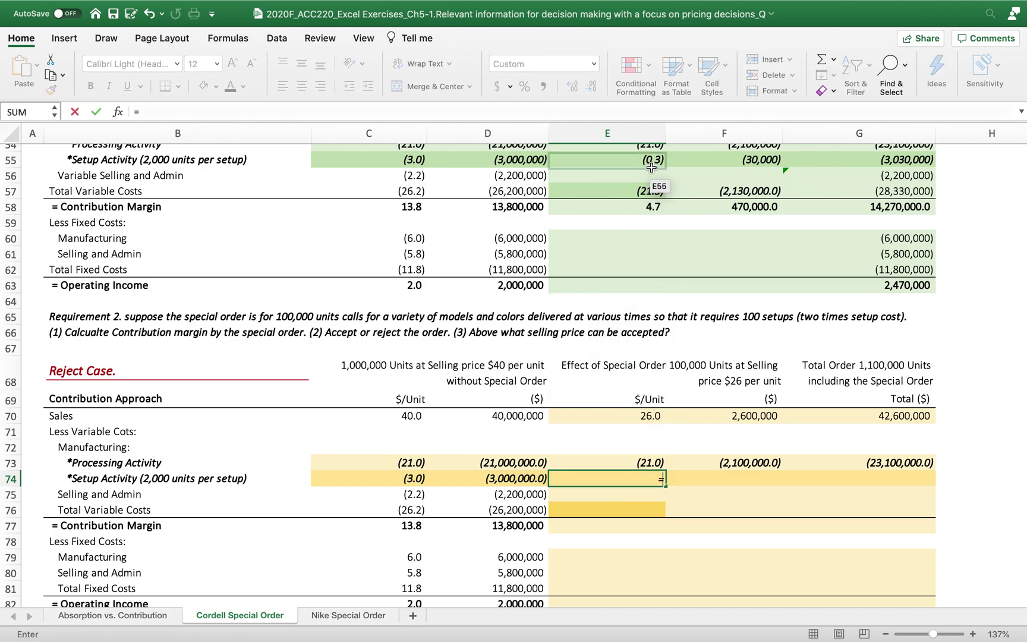
pyautogui.click(390, 478)
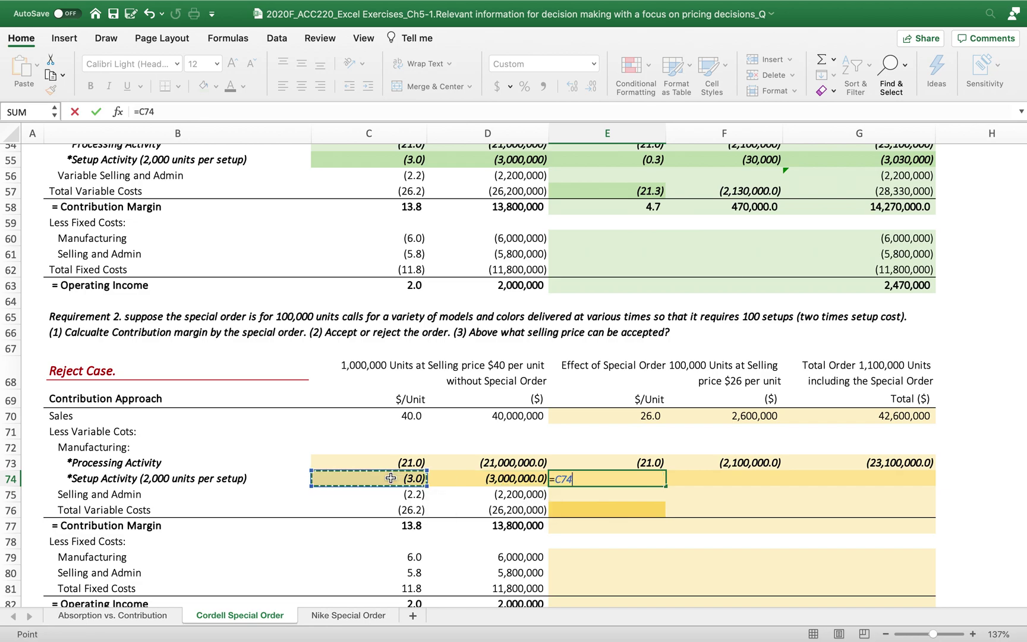
pyautogui.write('*2')
pyautogui.press('Return')
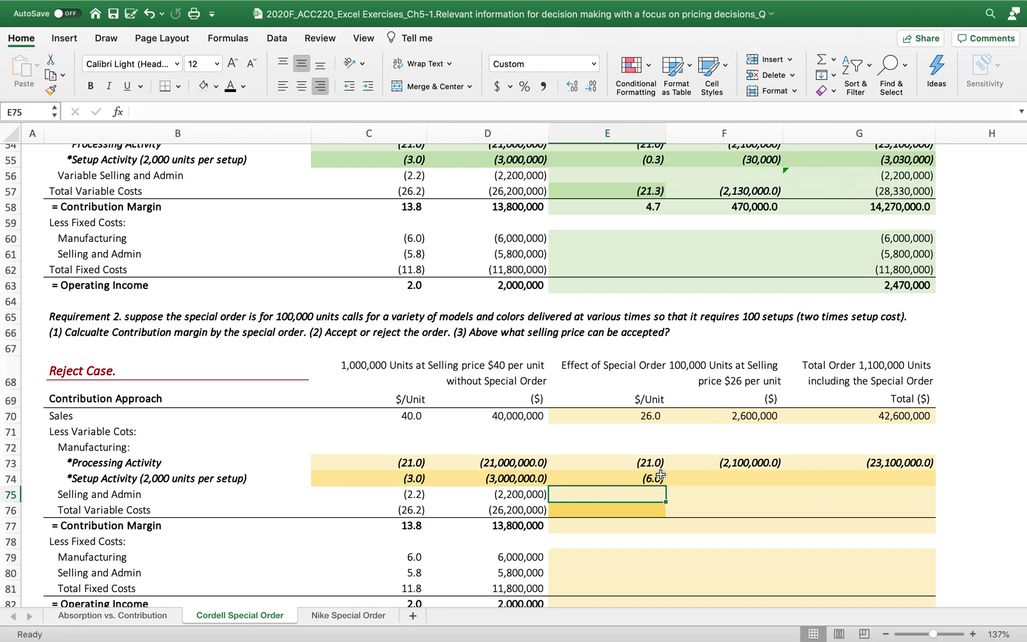
# Calculate the special order's total setup cost in F74 with =E74*100000
pyautogui.click(771, 477)
pyautogui.write('=')
pyautogui.click(637, 478)
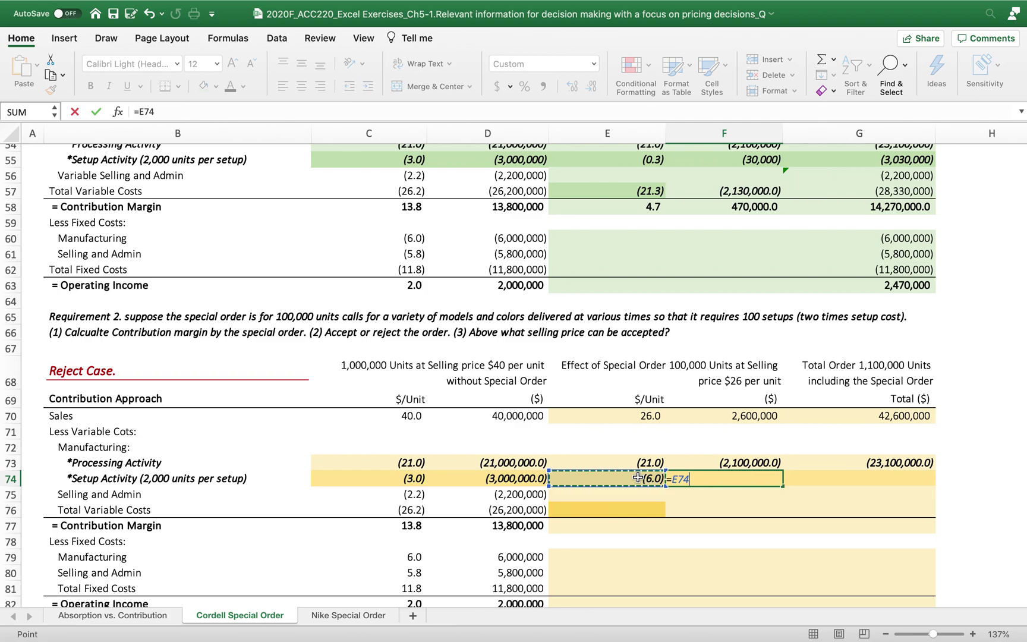
pyautogui.write('*100000')
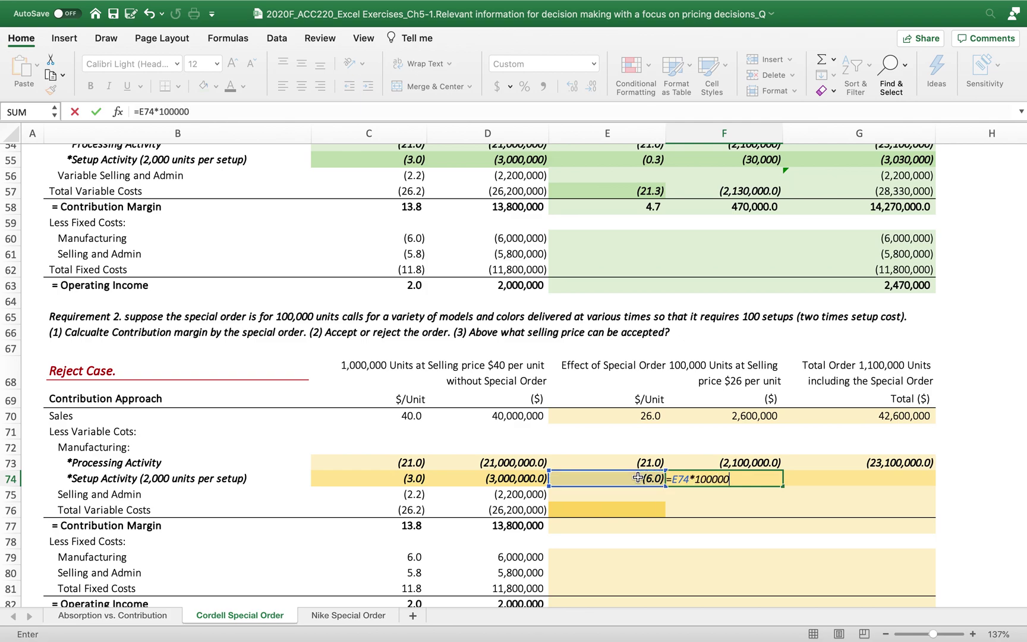
pyautogui.press('Return')
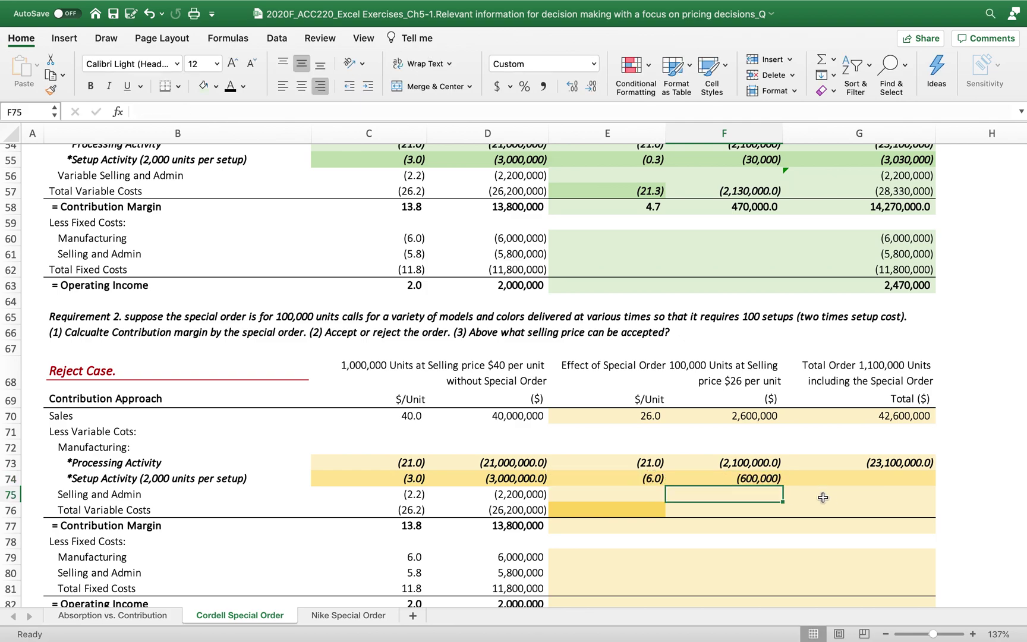
# Calculate the total order's setup cost in G74 by adding regular-order cell D74 and special-order cell F74
pyautogui.click(916, 480)
pyautogui.write('=')
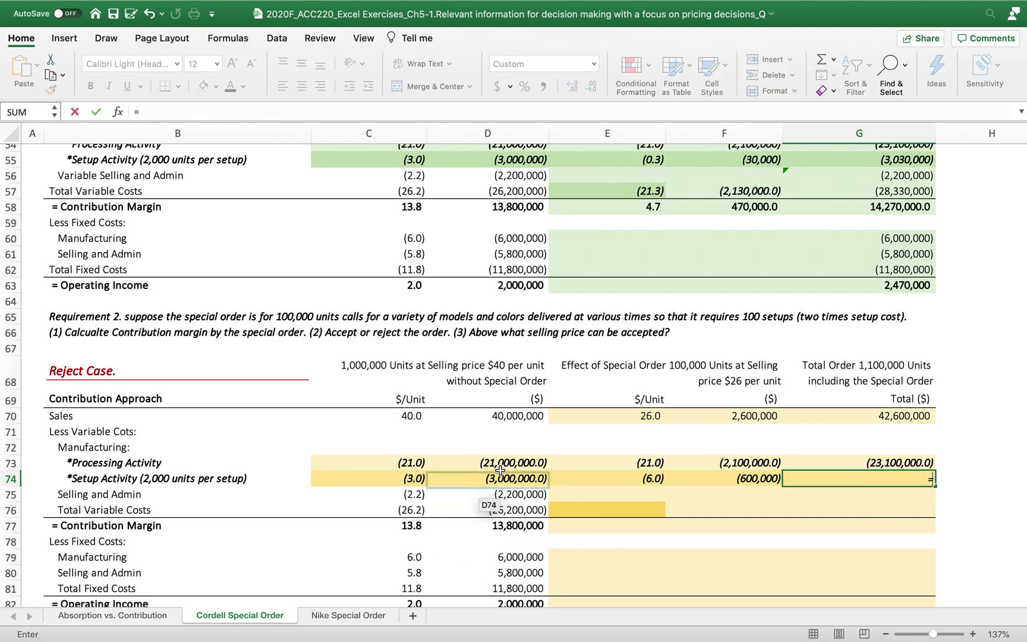
pyautogui.click(488, 478)
pyautogui.write('+')
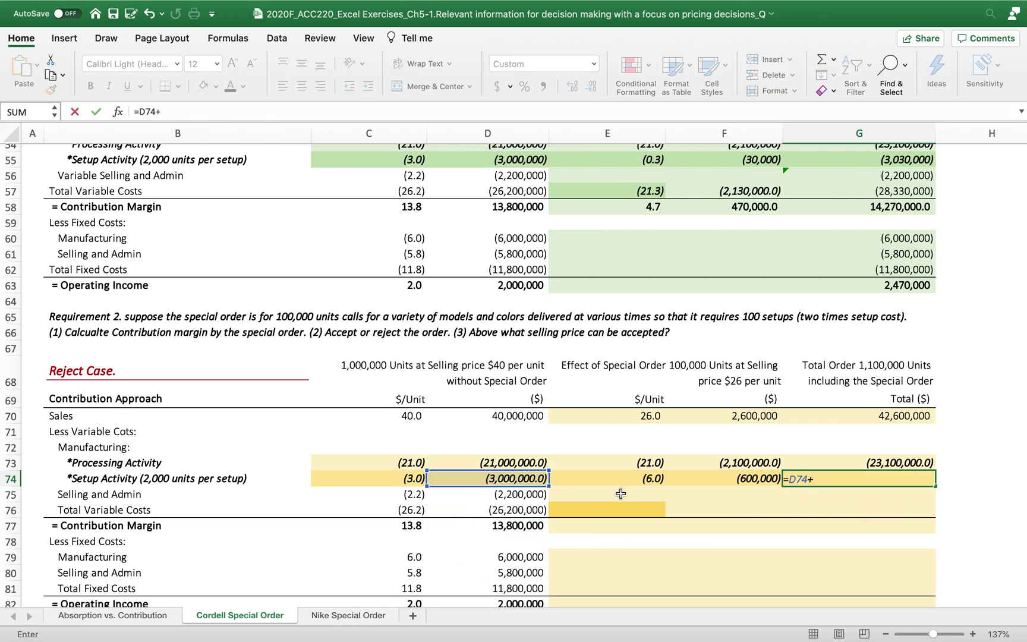
pyautogui.click(729, 480)
pyautogui.press('Return')
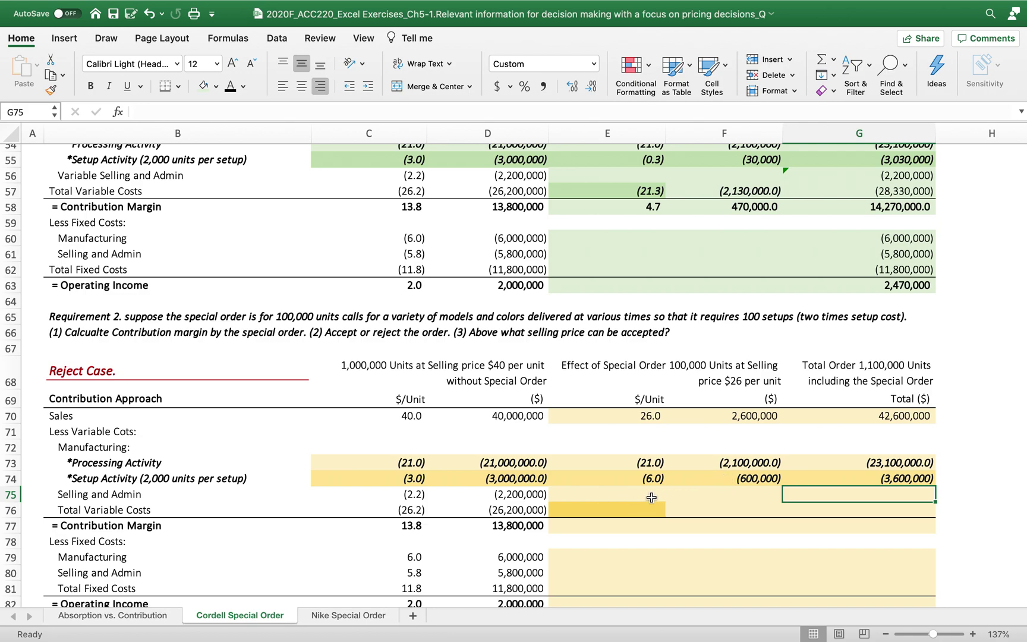
# Set the total-order variable Selling and Admin cost in G75 equal to the regular-order amount with =D75
pyautogui.write('=')
pyautogui.click(518, 496)
pyautogui.press('Return')
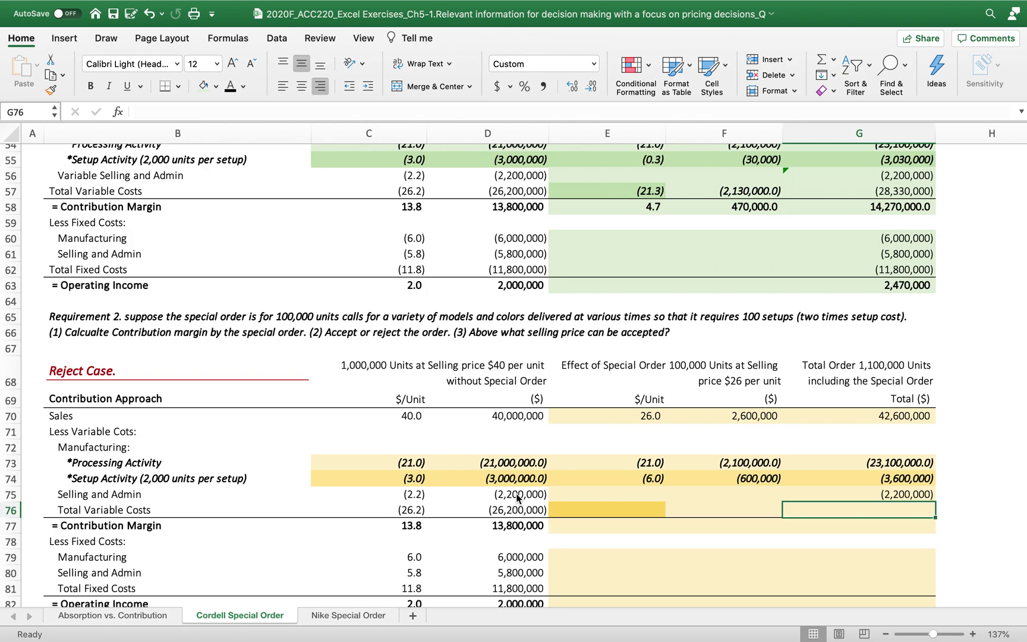
# Calculate the special order's variable cost per unit in E76 with =E73+E74, and select the unit selling price in E70 for comparison
pyautogui.click(632, 507)
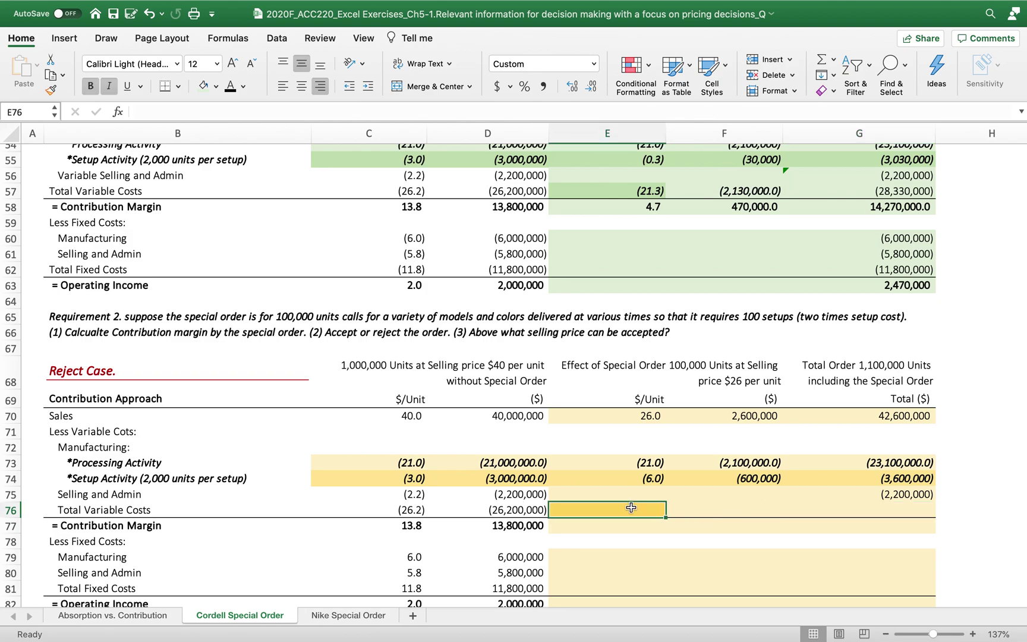
pyautogui.write('=')
pyautogui.click(606, 468)
pyautogui.write('+')
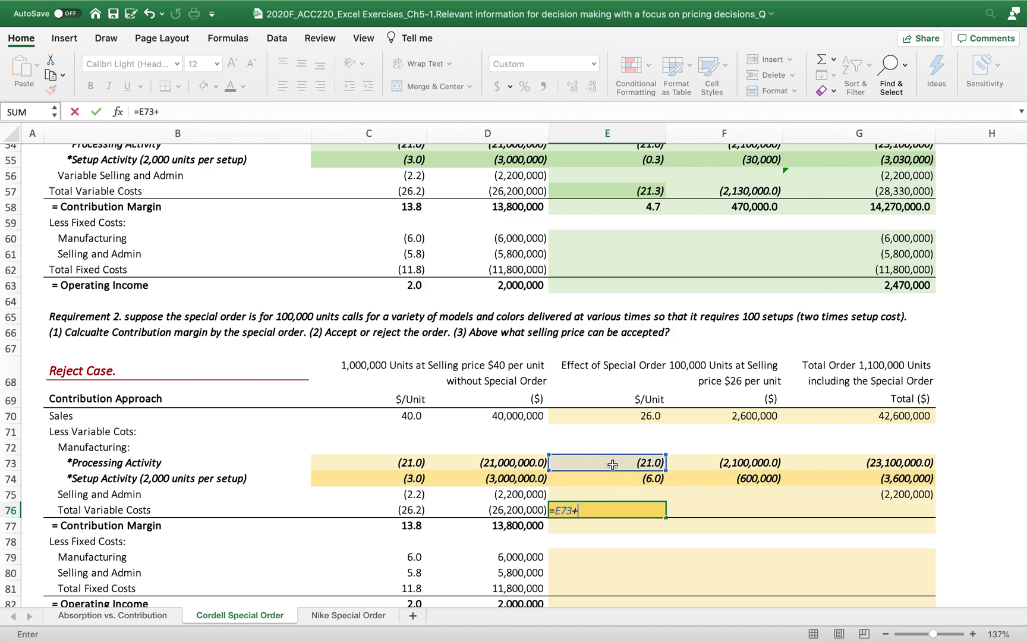
pyautogui.click(605, 473)
pyautogui.press('Return')
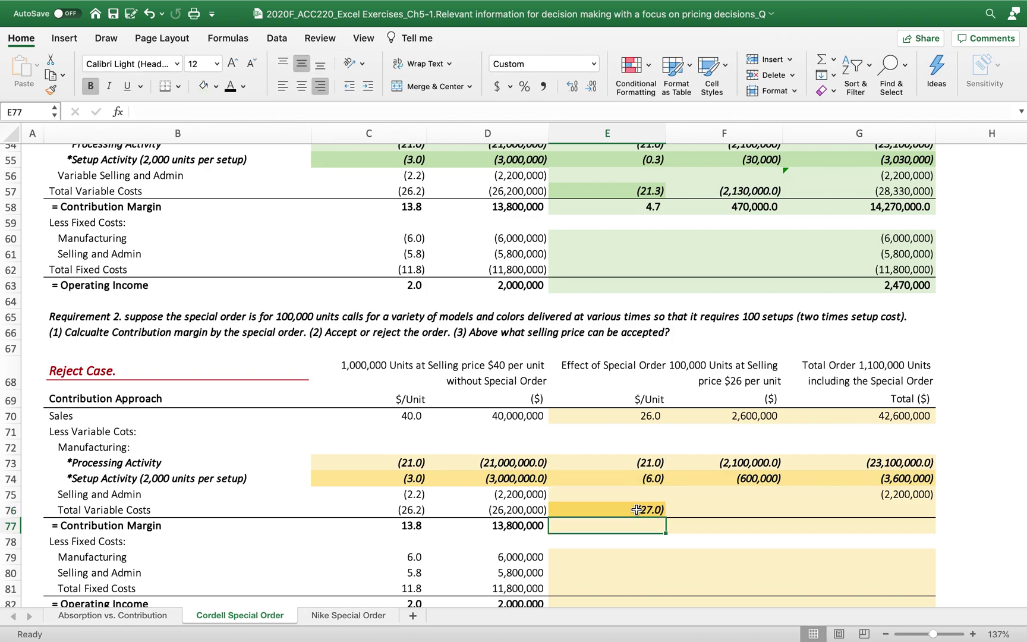
pyautogui.click(628, 416)
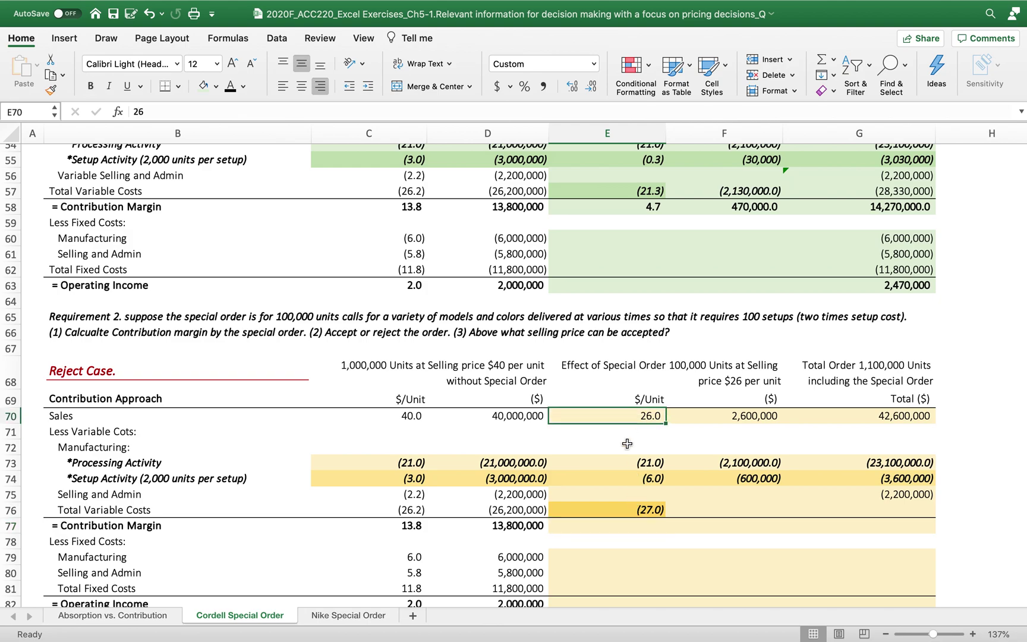
# Calculate the special order's contribution margin per unit in E77 with =E70+E76
pyautogui.click(631, 525)
pyautogui.write('=')
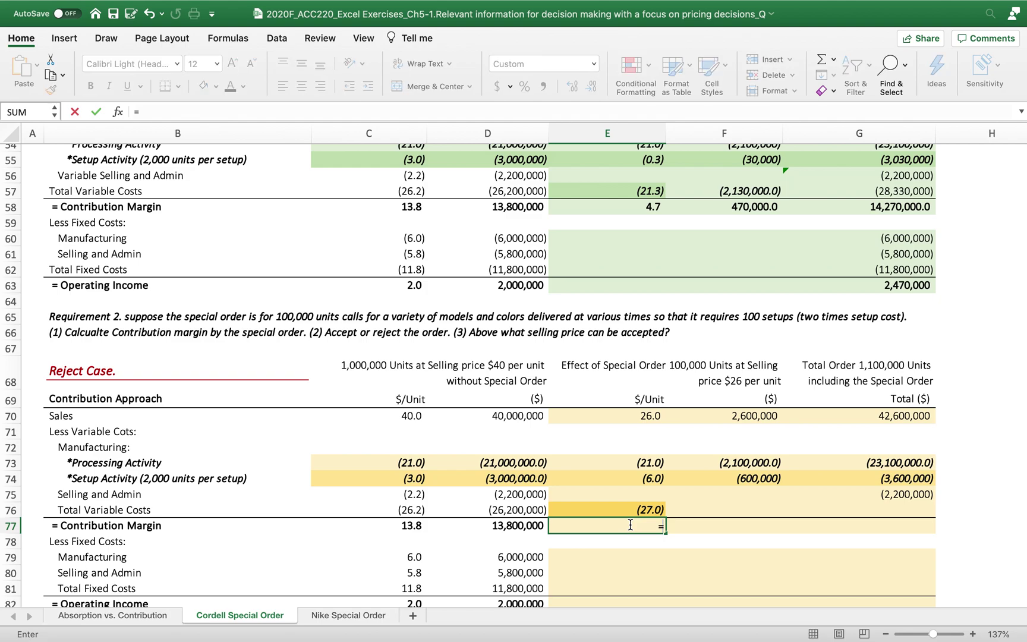
pyautogui.click(610, 418)
pyautogui.write('+')
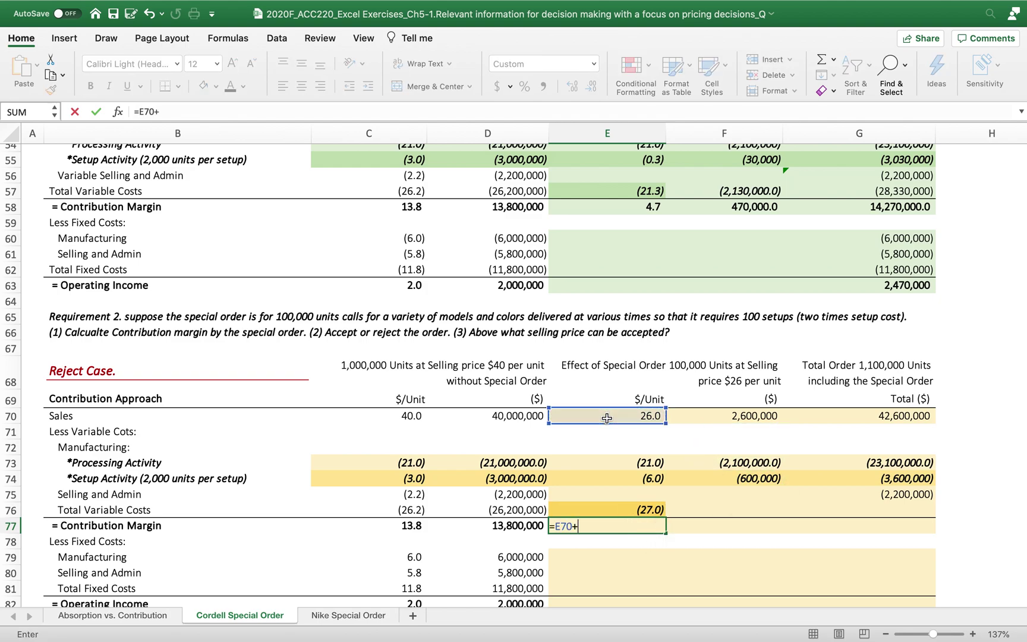
pyautogui.click(589, 511)
pyautogui.press('Return')
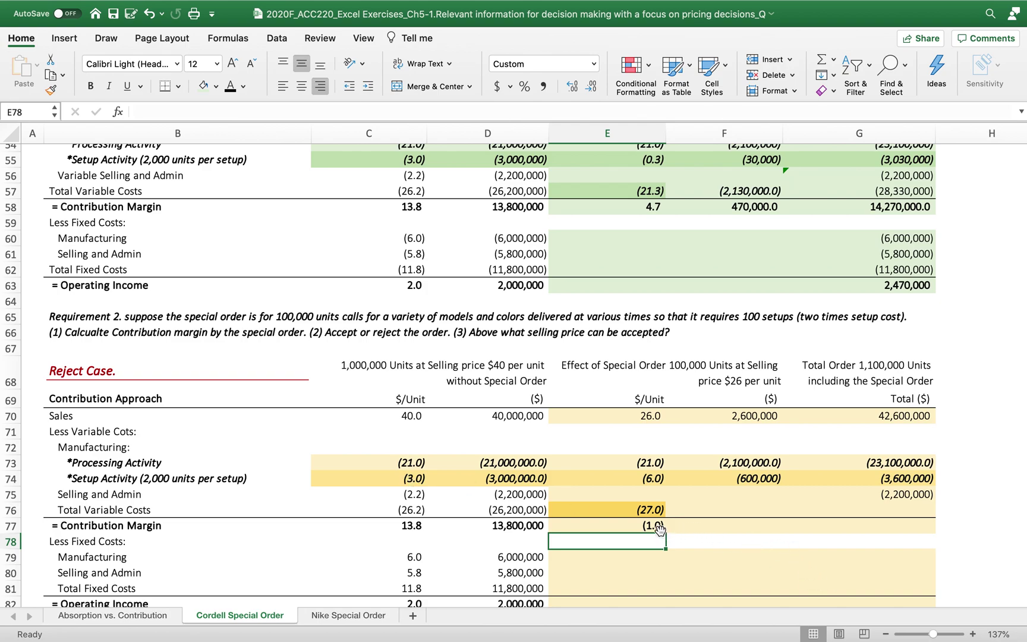
# Calculate the special order's total variable costs in F76 with =E76*100000
pyautogui.click(752, 506)
pyautogui.write('=')
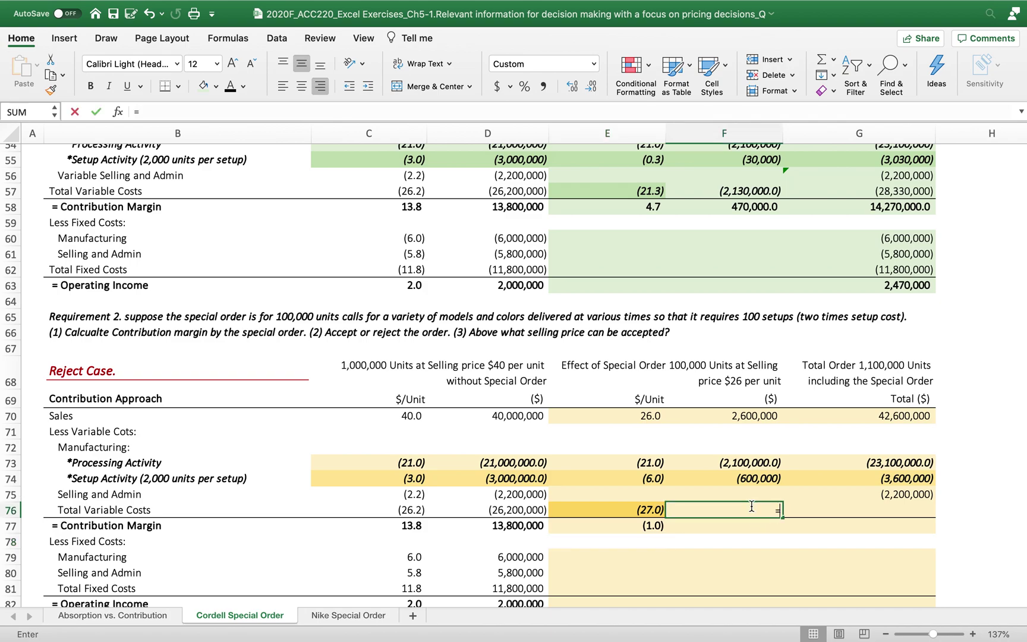
pyautogui.click(629, 509)
pyautogui.write('*100000')
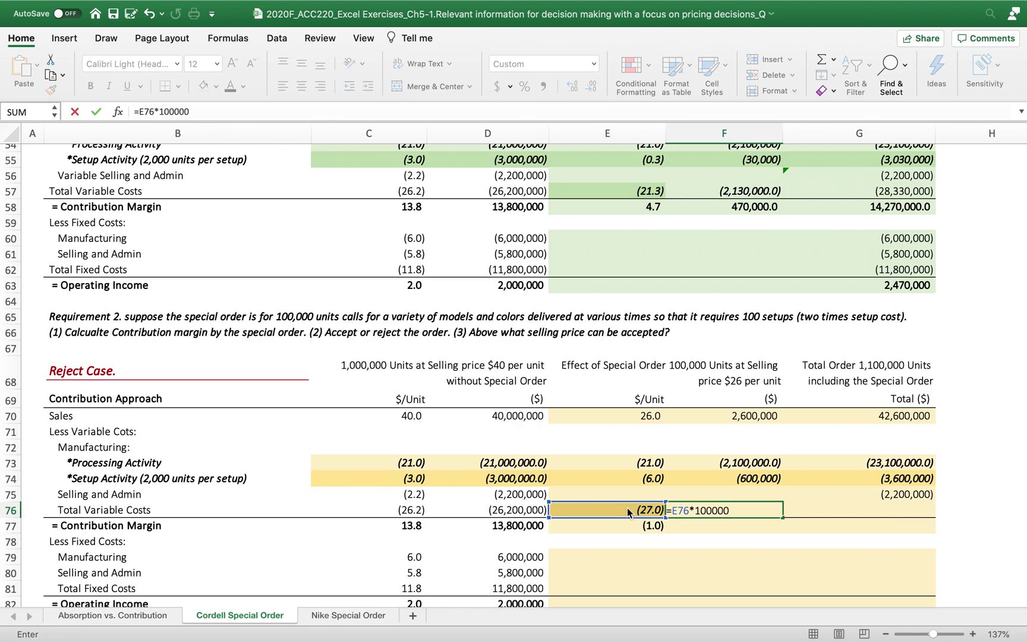
pyautogui.press('Return')
# Calculate the total order's variable costs in G76 by adding regular-order cell D76 and special-order cell F76
pyautogui.click(896, 510)
pyautogui.write('=')
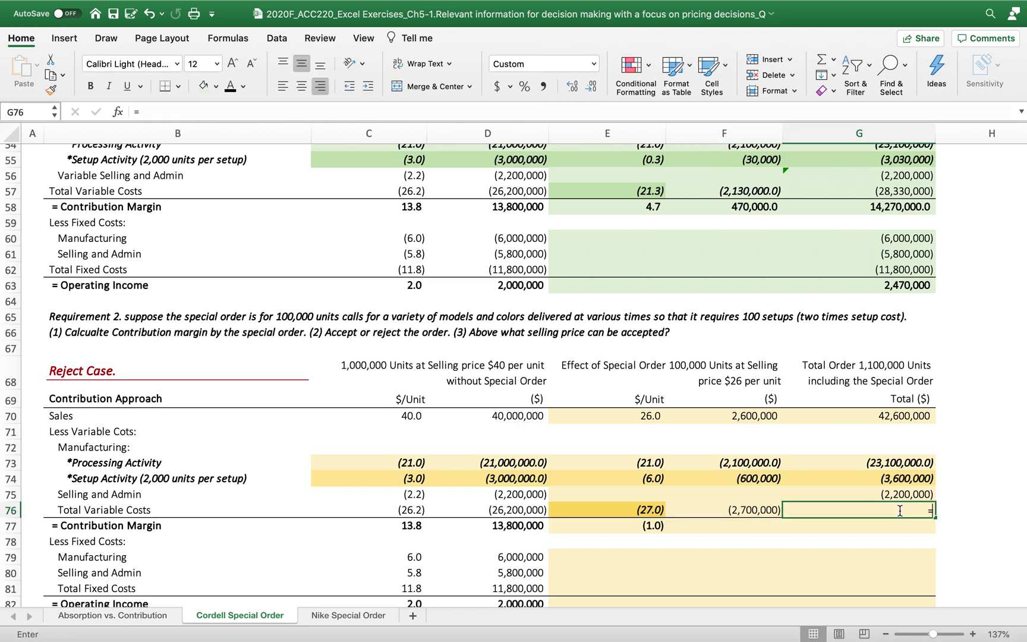
pyautogui.write('+')
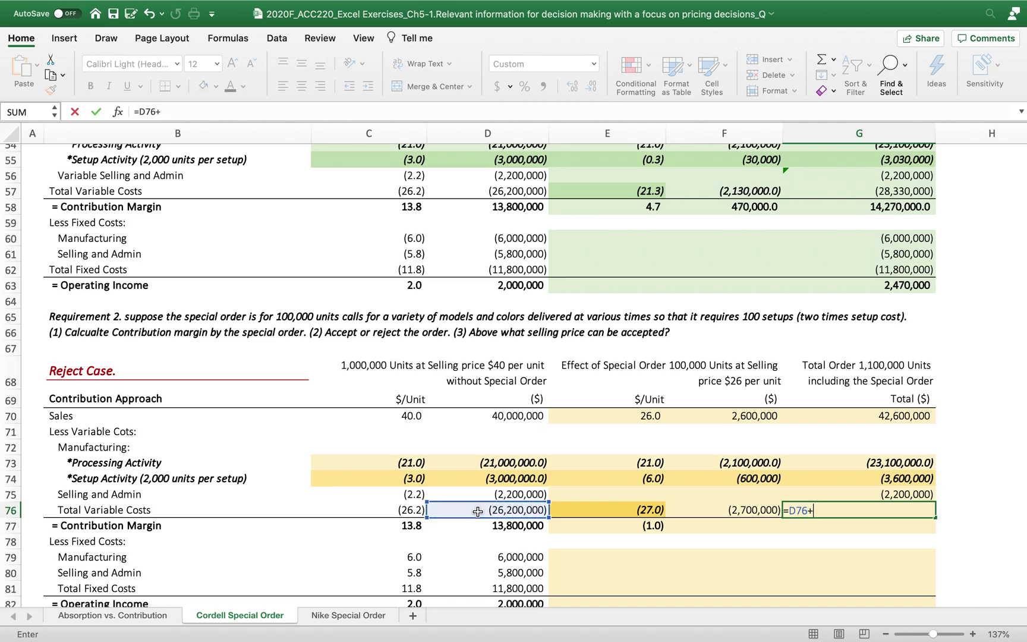
pyautogui.click(710, 512)
pyautogui.press('Return')
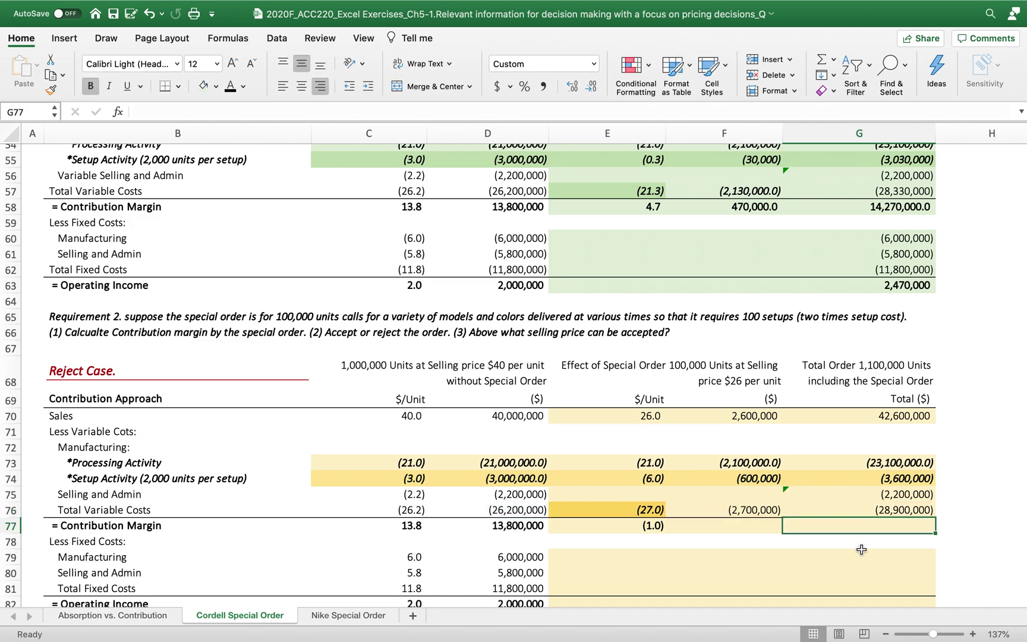
pyautogui.click(743, 524)
pyautogui.write('=')
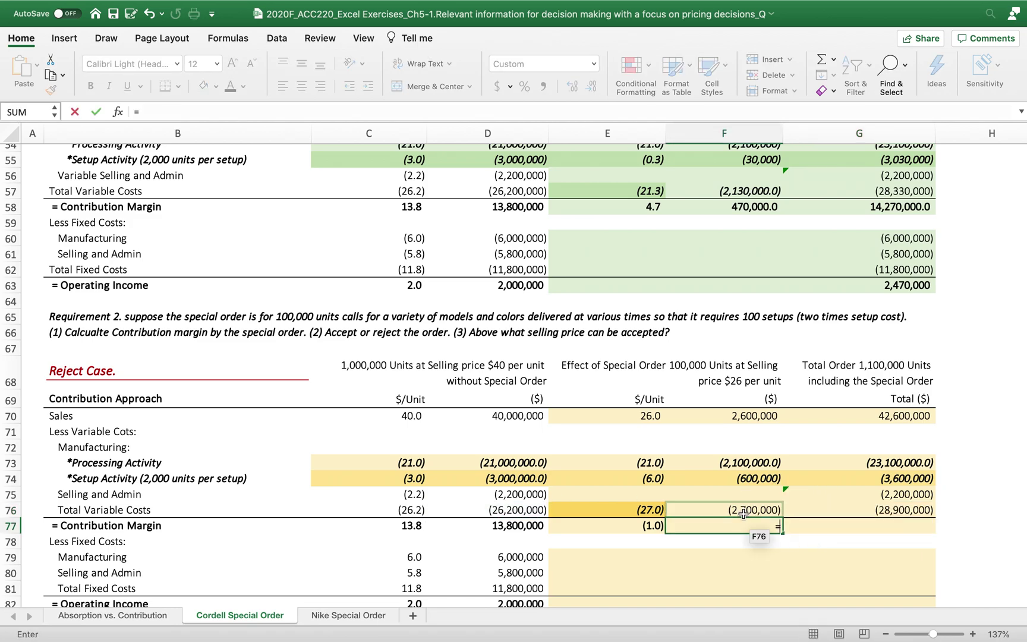
pyautogui.click(643, 529)
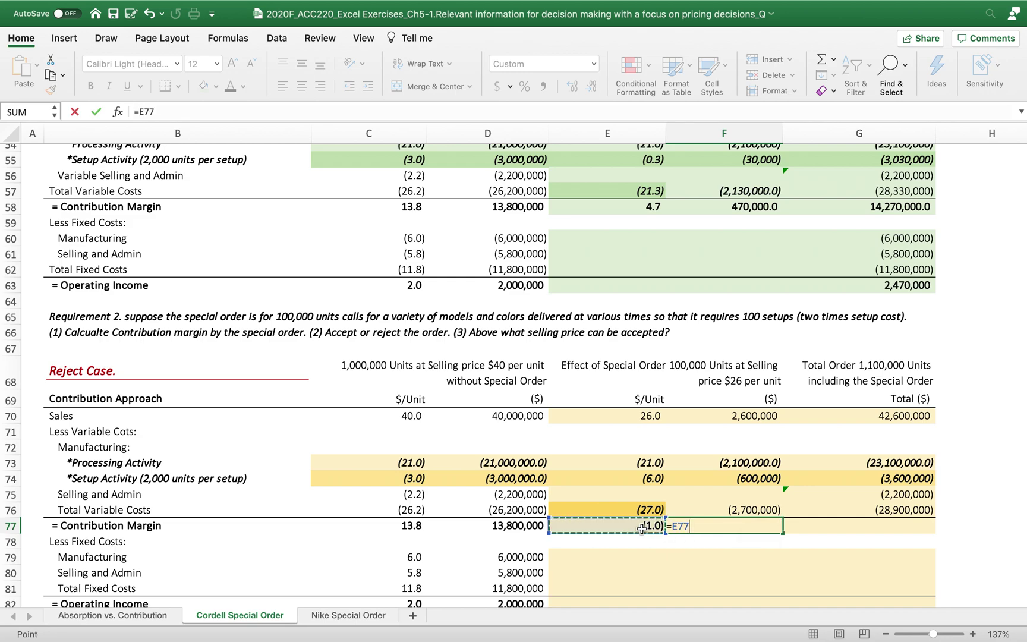
pyautogui.click(697, 556)
pyautogui.click(645, 532)
pyautogui.click(728, 552)
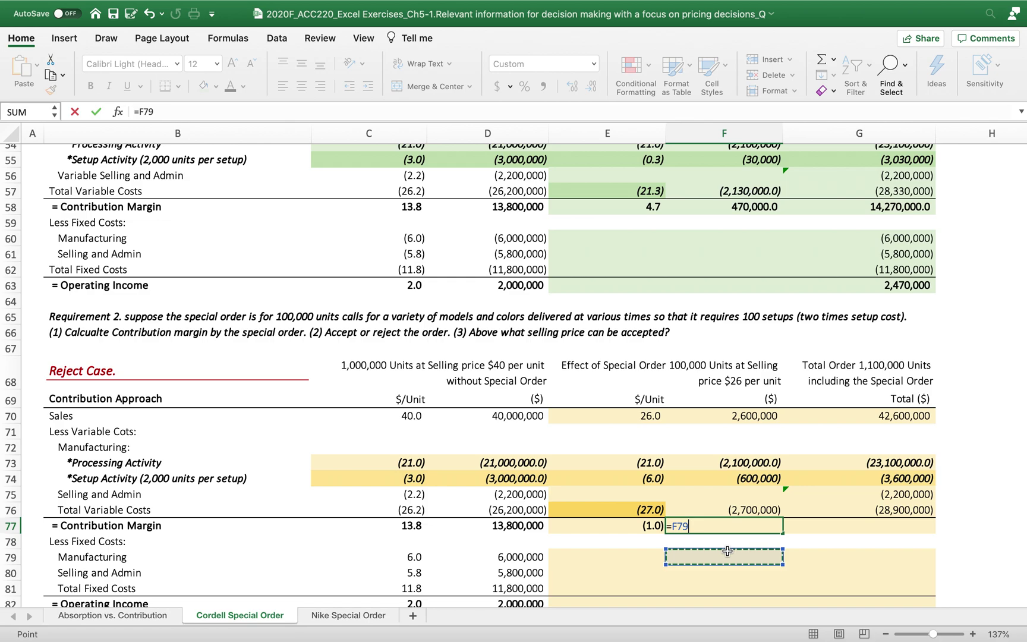
pyautogui.press('Escape')
# Fill the contribution margin formula from E77 across to F77 and G77, and check the copied formulas
pyautogui.click(636, 526)
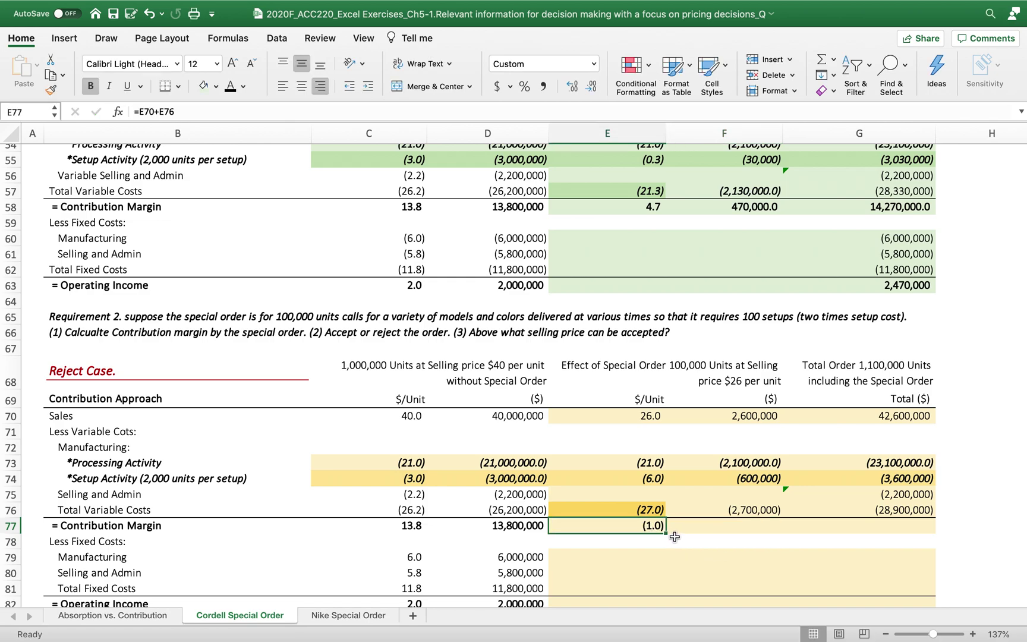
pyautogui.moveTo(668, 533); pyautogui.dragTo(863, 535)
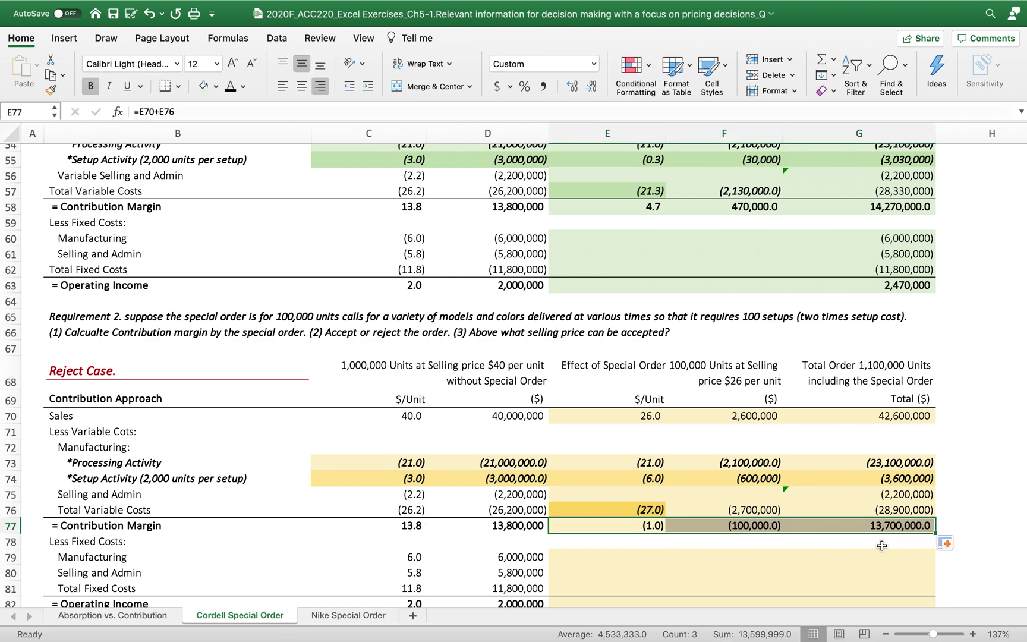
pyautogui.click(718, 530)
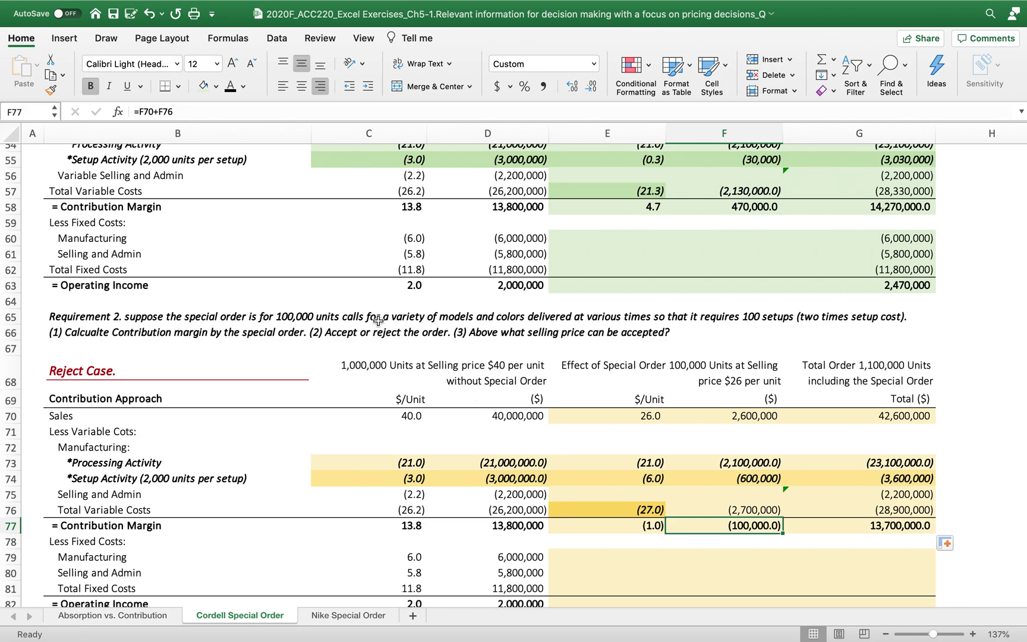
pyautogui.click(890, 531)
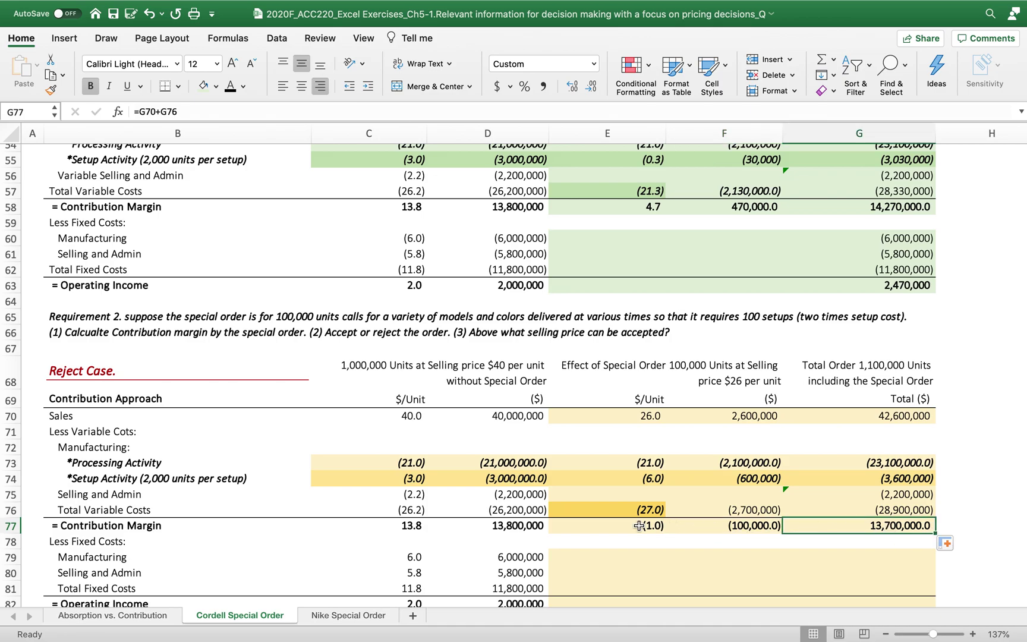
pyautogui.scroll(-1, 639, 525)
pyautogui.scroll(-1, 639, 525)
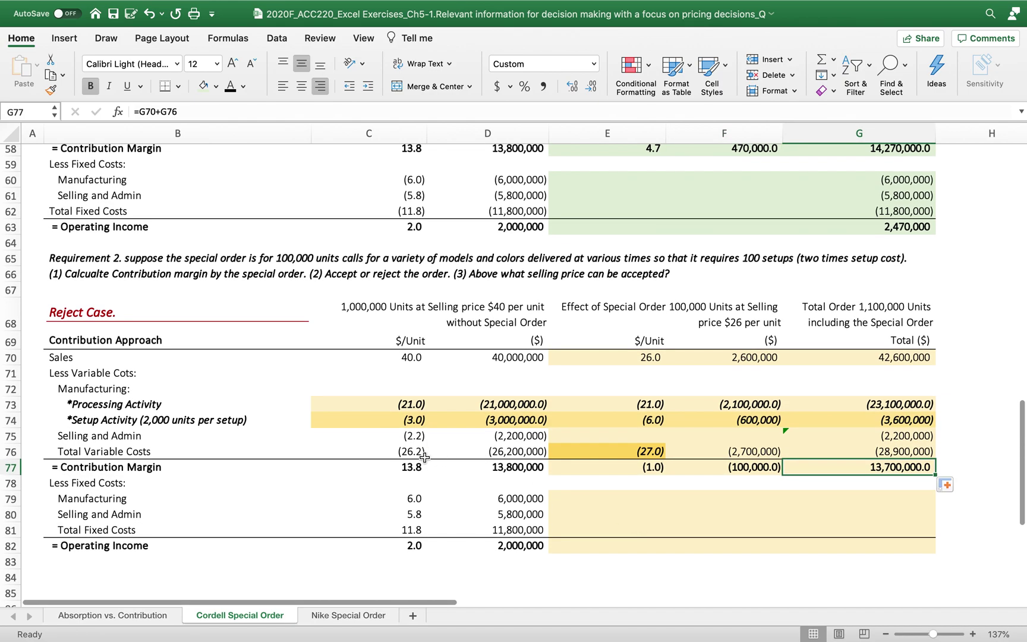
pyautogui.doubleClick(398, 499)
pyautogui.write('=6')
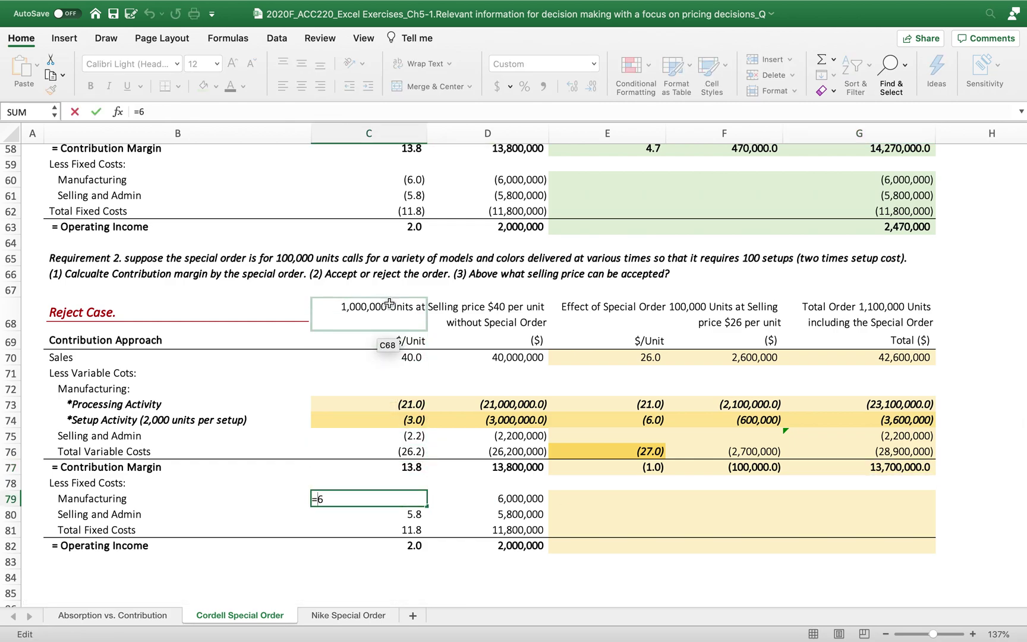
pyautogui.press('Return')
# Copy the regular-order fixed costs and operating income from C60:D63 into C79:D82 of the Reject Case table
pyautogui.moveTo(415, 181); pyautogui.dragTo(510, 233)
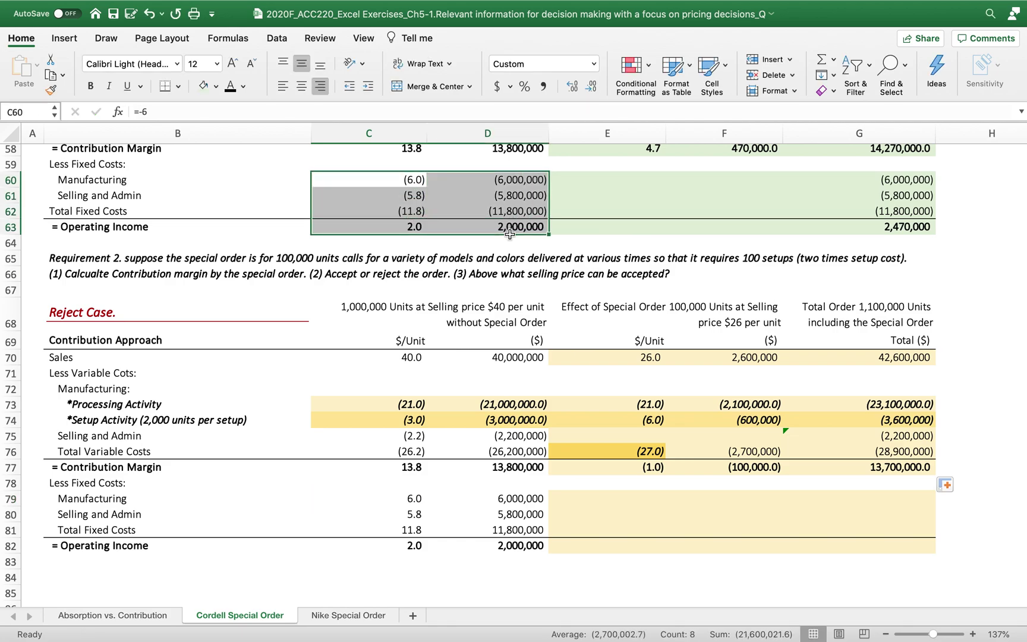
pyautogui.press('super+c')
pyautogui.click(396, 498)
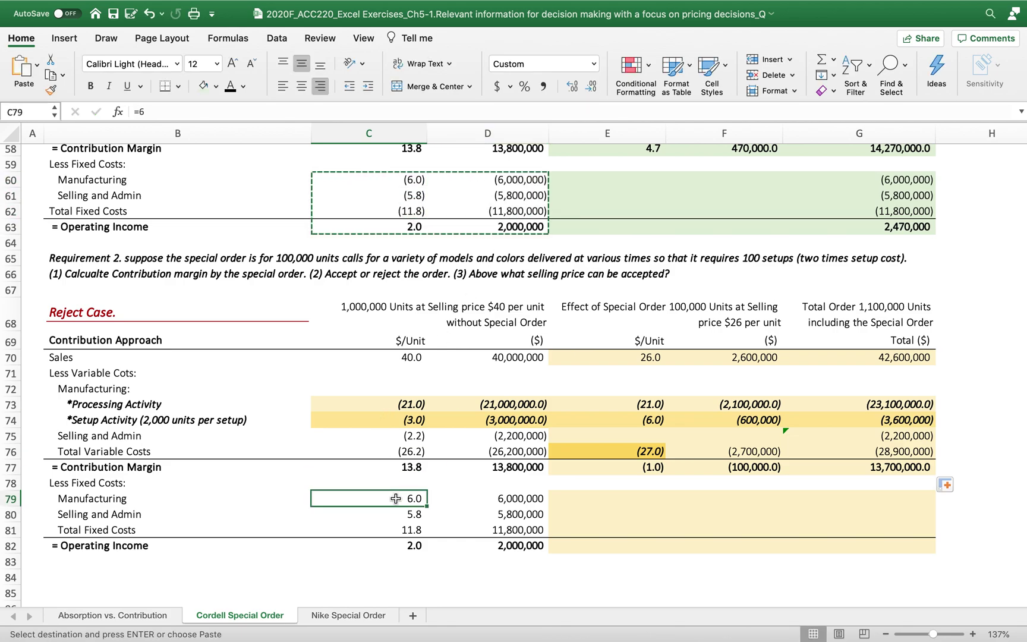
pyautogui.press('super+v')
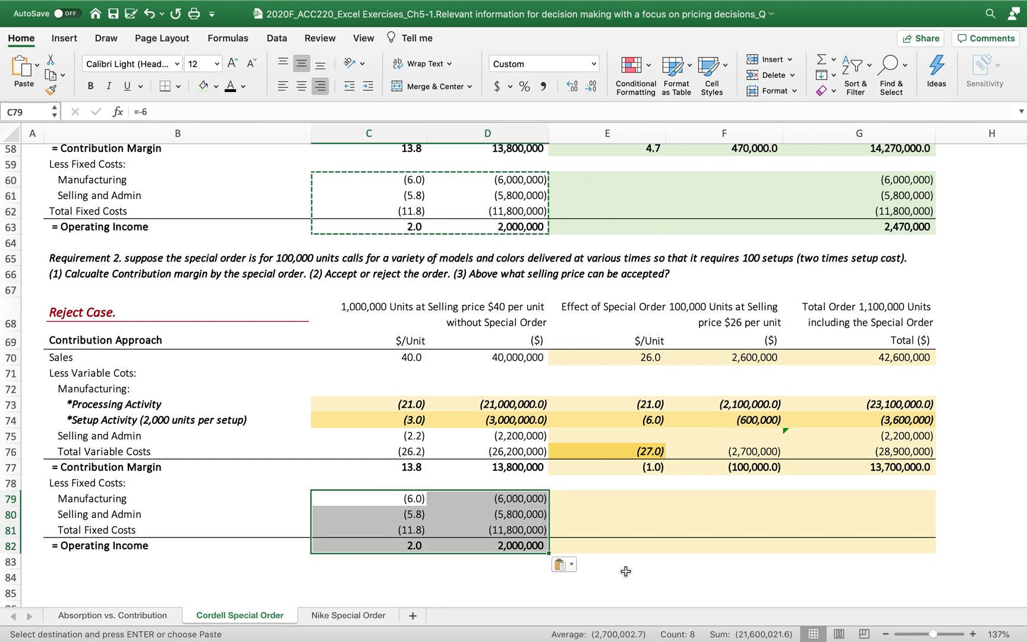
pyautogui.click(597, 576)
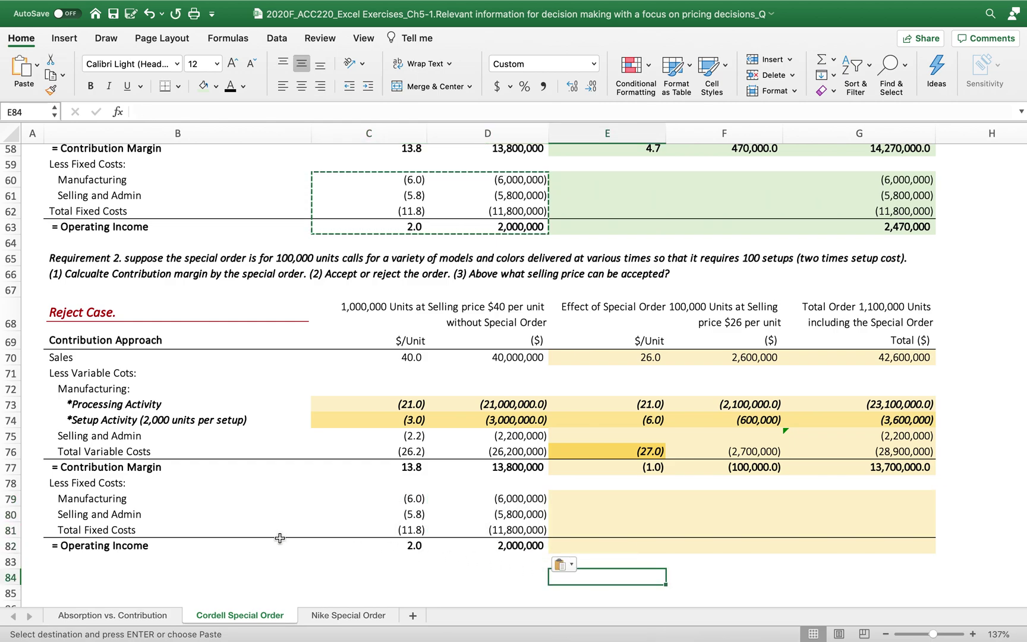
# Set the total order's fixed Manufacturing and Selling and Admin costs in G79 and G80 with =D79 and =D80
pyautogui.scroll(-2, 597, 500)
pyautogui.scroll(3, 597, 500)
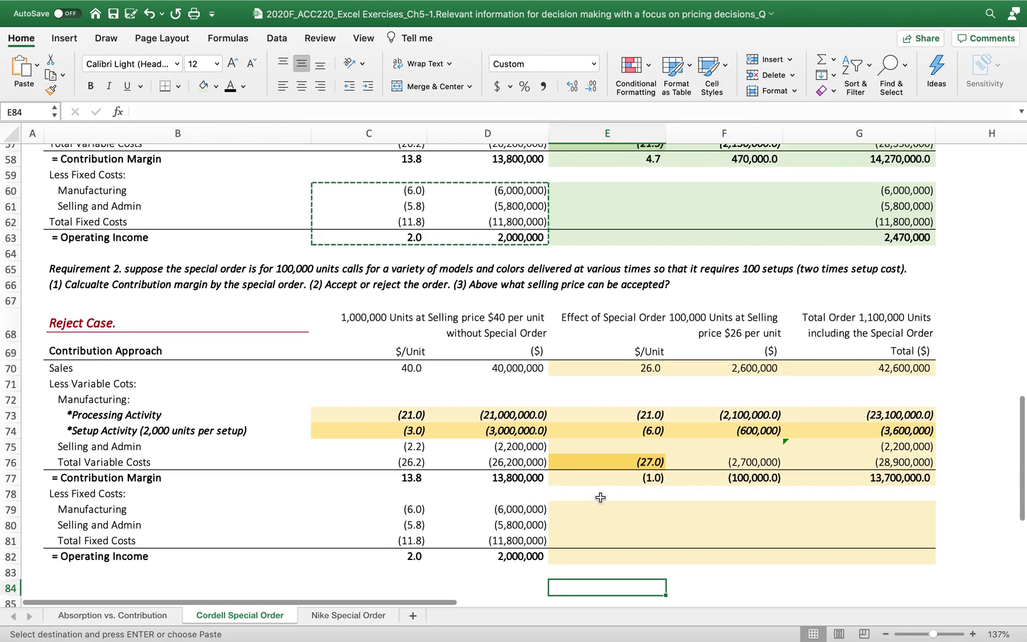
pyautogui.click(897, 511)
pyautogui.write('=')
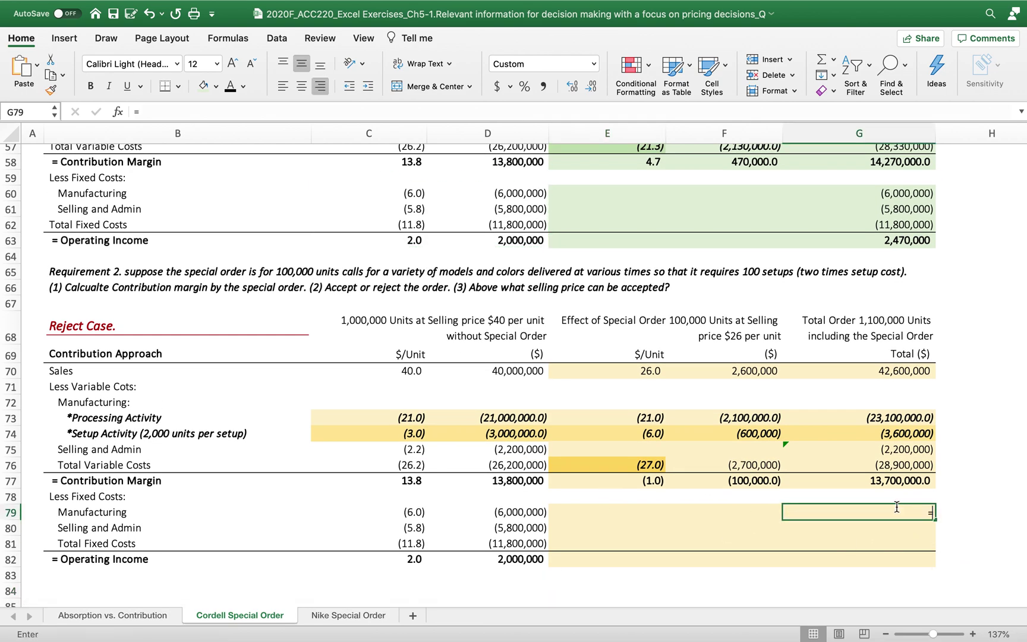
pyautogui.click(516, 512)
pyautogui.press('Return')
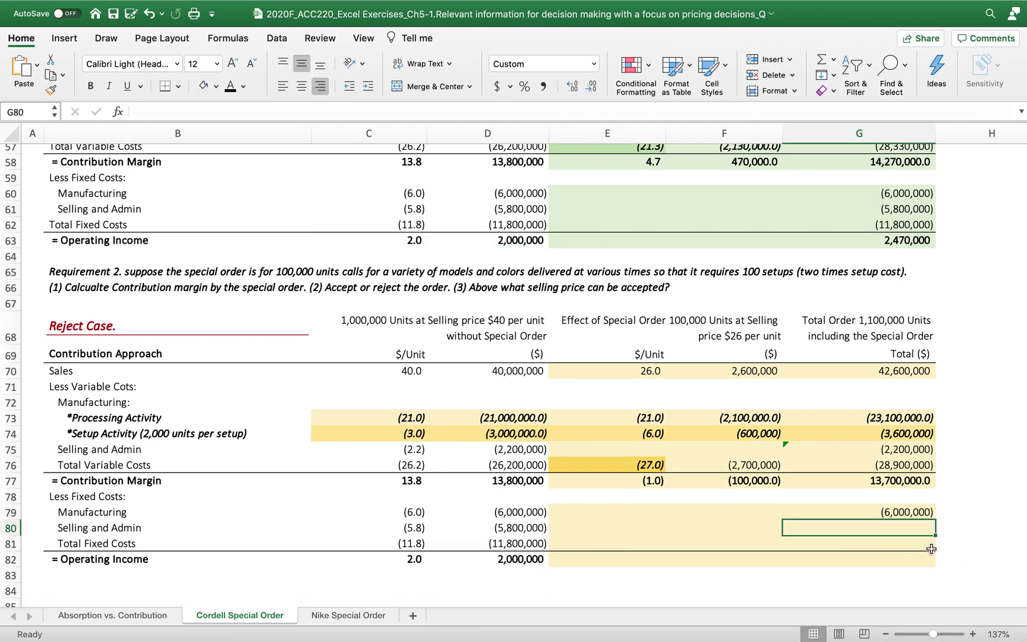
pyautogui.write('=')
pyautogui.click(524, 528)
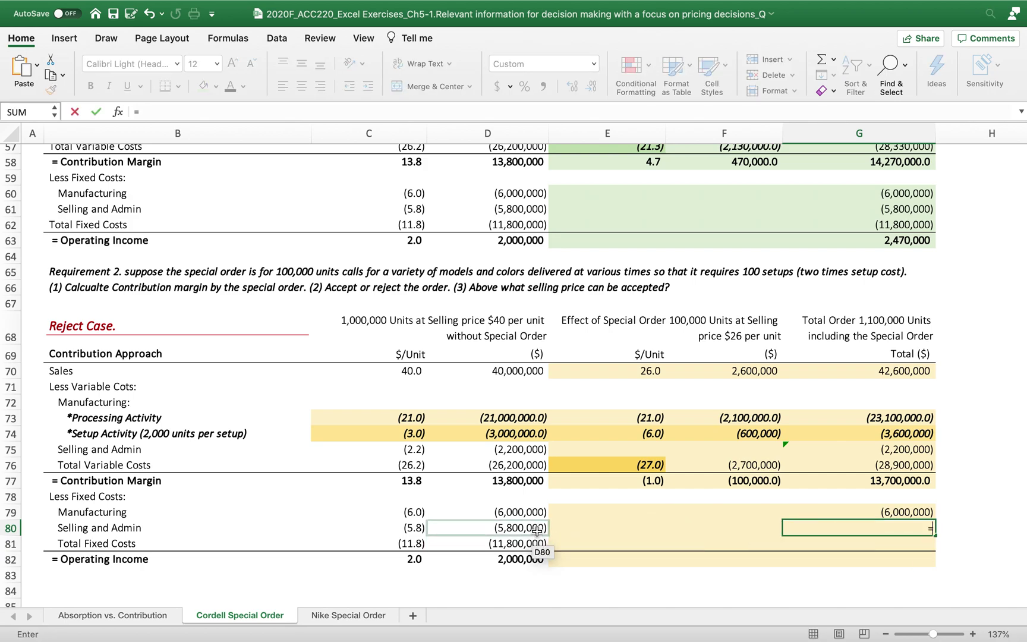
pyautogui.press('Return')
# Set the total order's Total Fixed Costs in G81 equal to the regular-order amount with =D81
pyautogui.write('=')
pyautogui.click(510, 543)
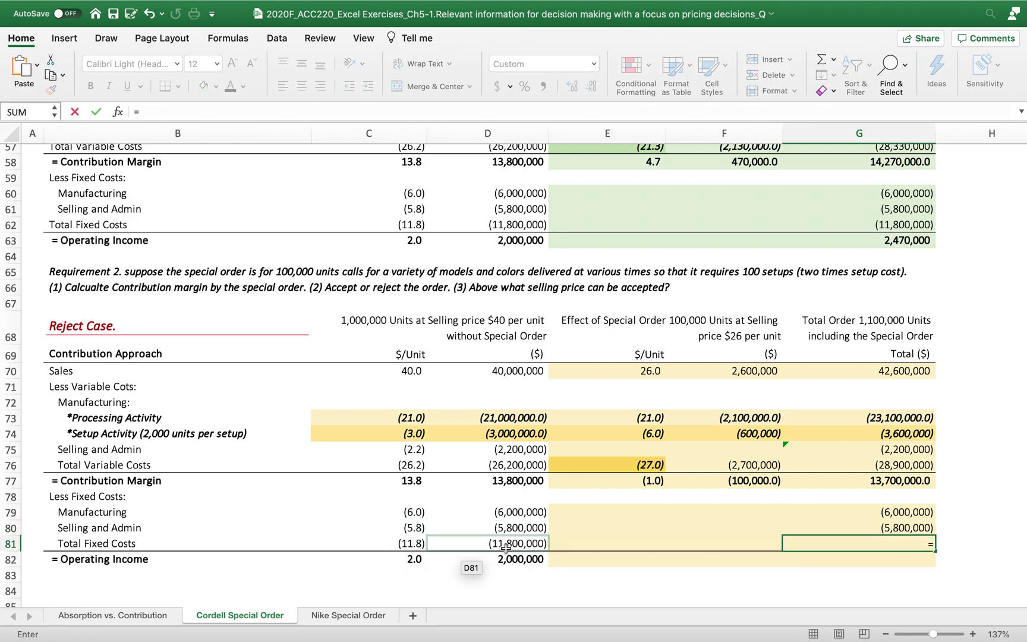
pyautogui.press('Return')
# Calculate the total order's operating income in G82 with =G77+G81
pyautogui.write('=')
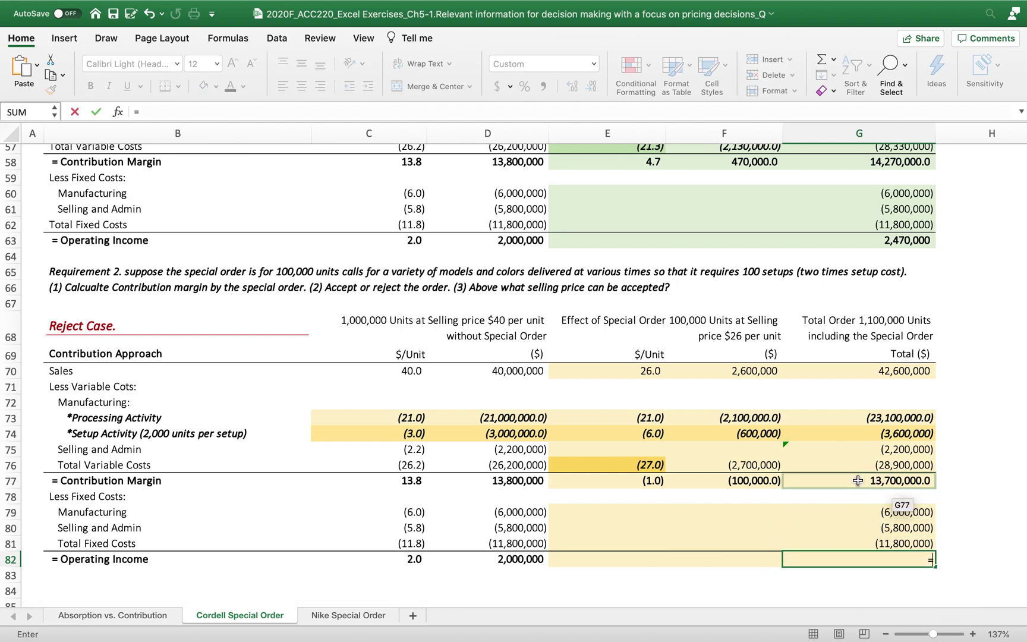
pyautogui.click(858, 480)
pyautogui.write('+')
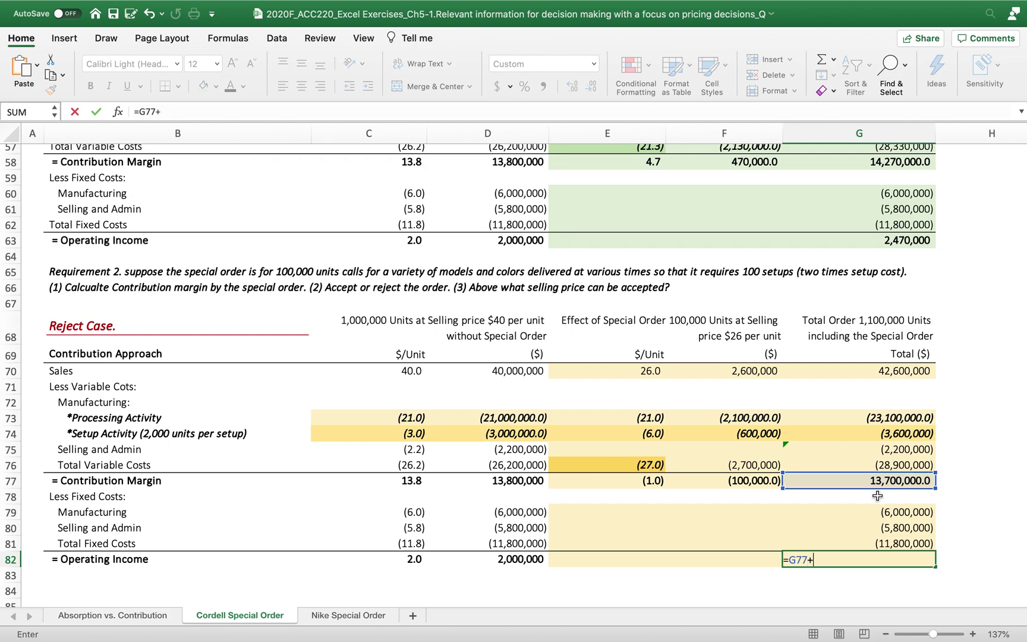
pyautogui.click(860, 545)
pyautogui.press('Return')
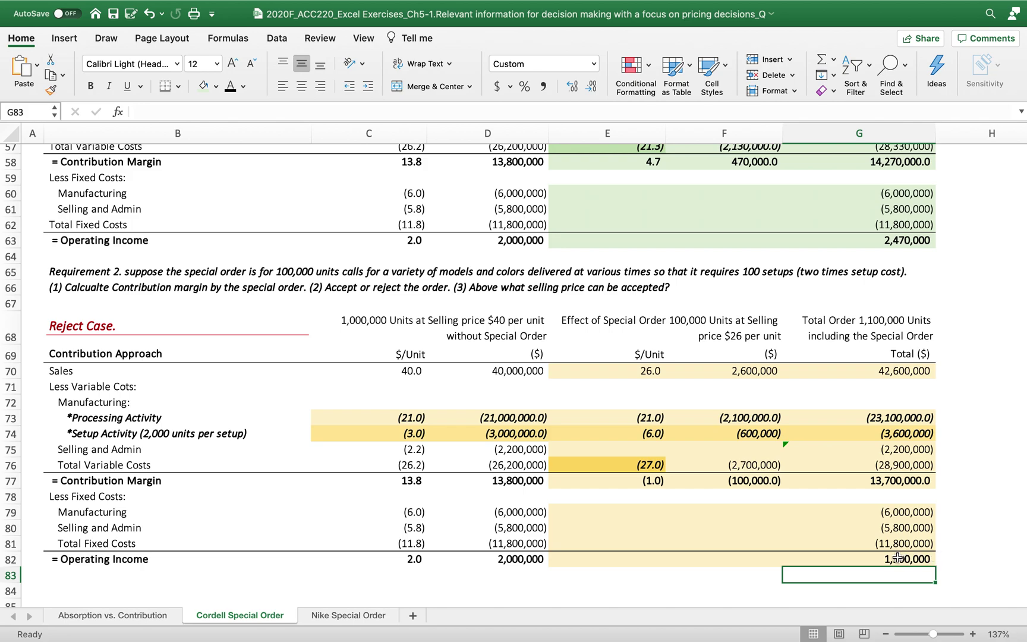
# Set the special order's operating income per unit in E82 equal to its unit contribution margin with =E77
pyautogui.click(612, 556)
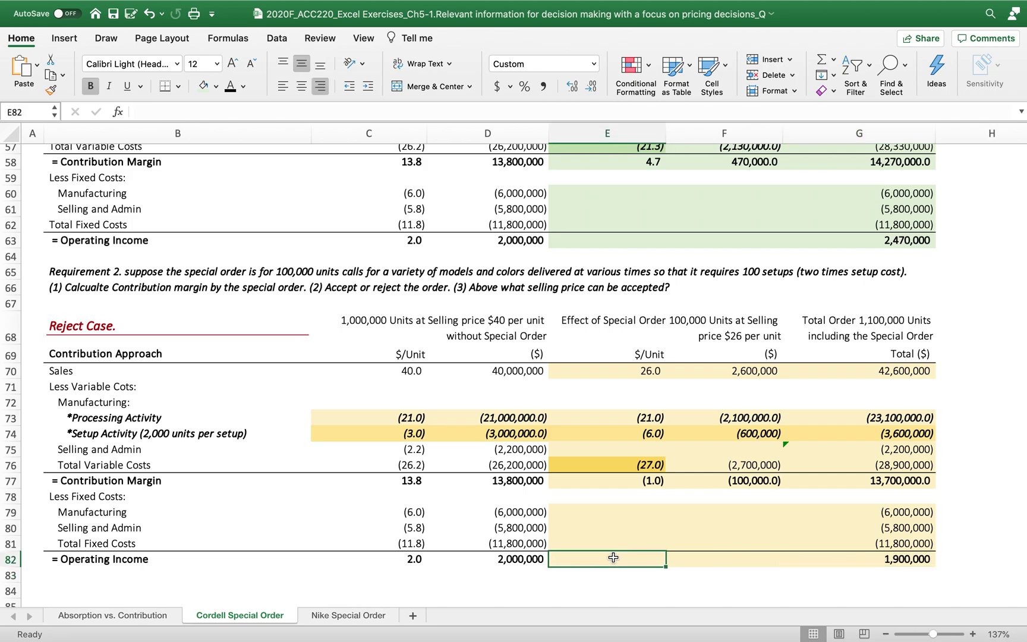
pyautogui.write('=')
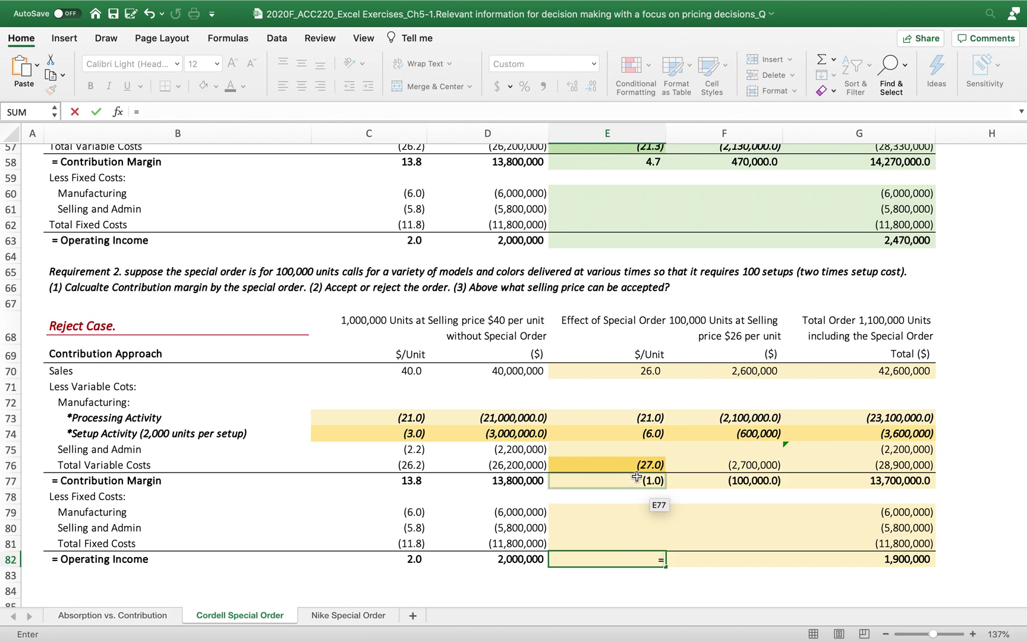
pyautogui.click(631, 480)
pyautogui.press('Return')
# Set the special order's total operating income in F82 equal to its total contribution margin with =F77
pyautogui.click(750, 549)
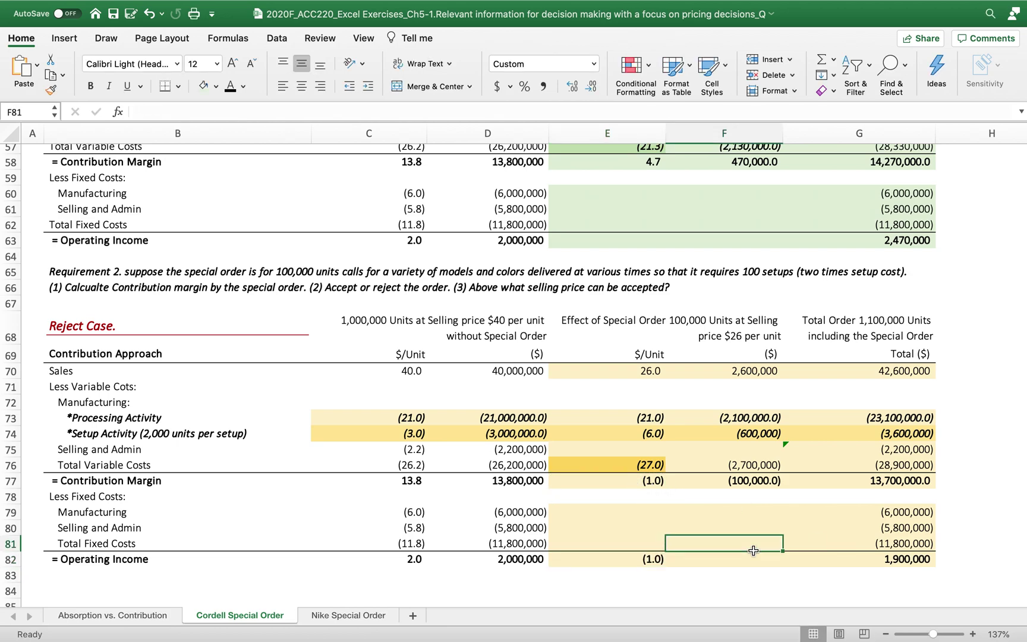
pyautogui.click(752, 555)
pyautogui.write('=')
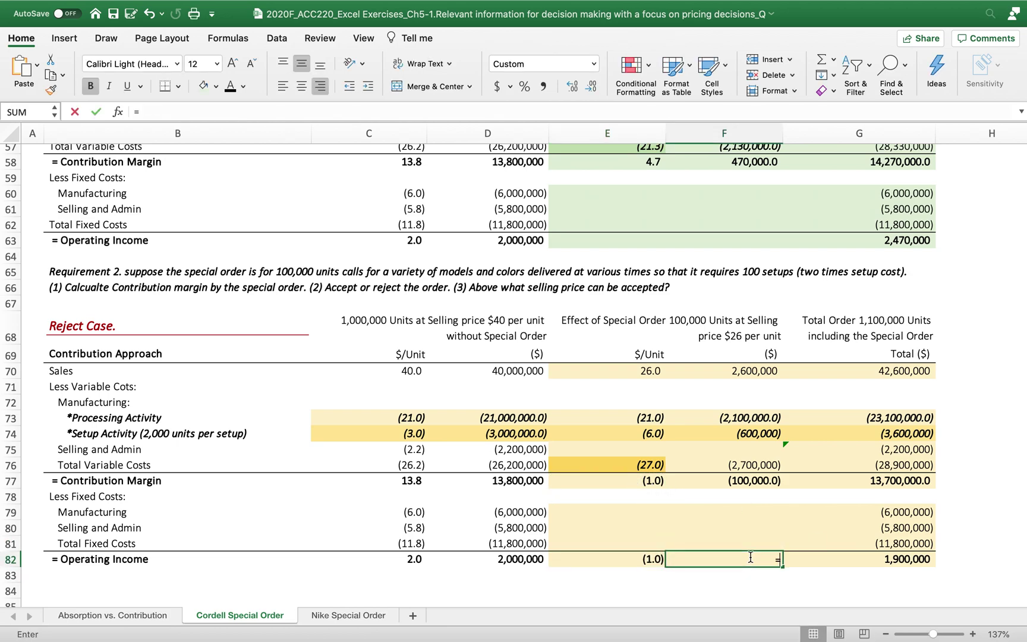
pyautogui.click(756, 482)
pyautogui.press('Return')
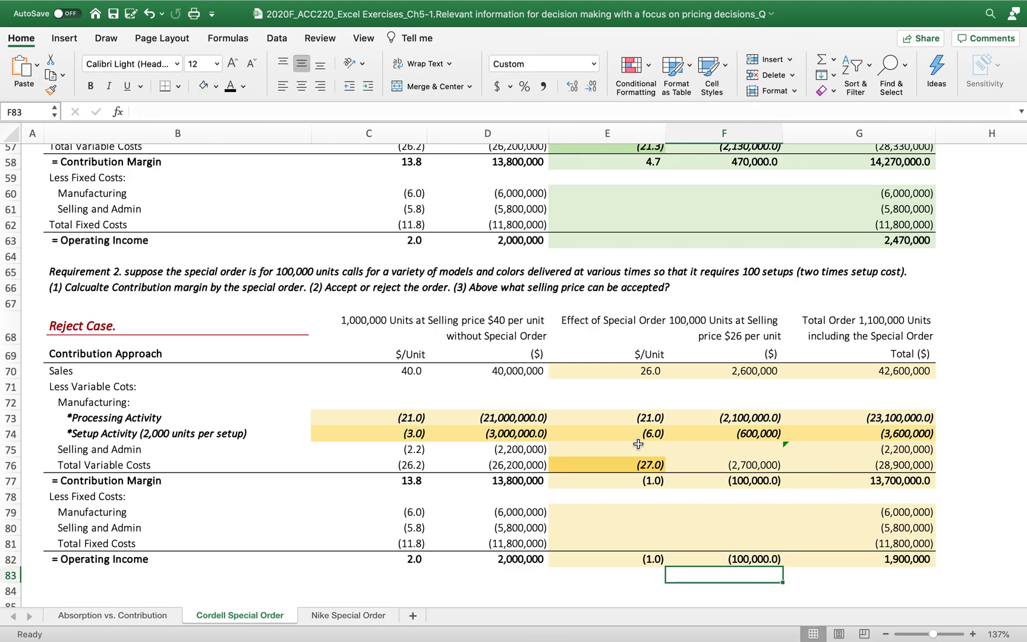
pyautogui.scroll(3, 627, 439)
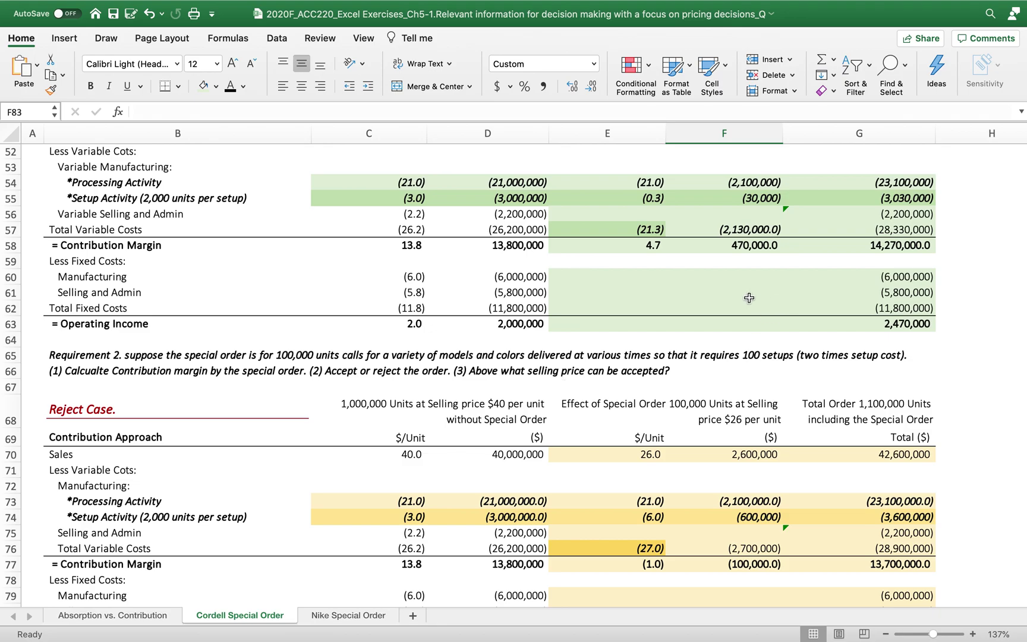
# Compare the special order's total variable costs per unit in E57 of the Accept Case and E76 of the Reject Case to judge the minimum selling price
pyautogui.click(639, 229)
pyautogui.scroll(5, 577, 273)
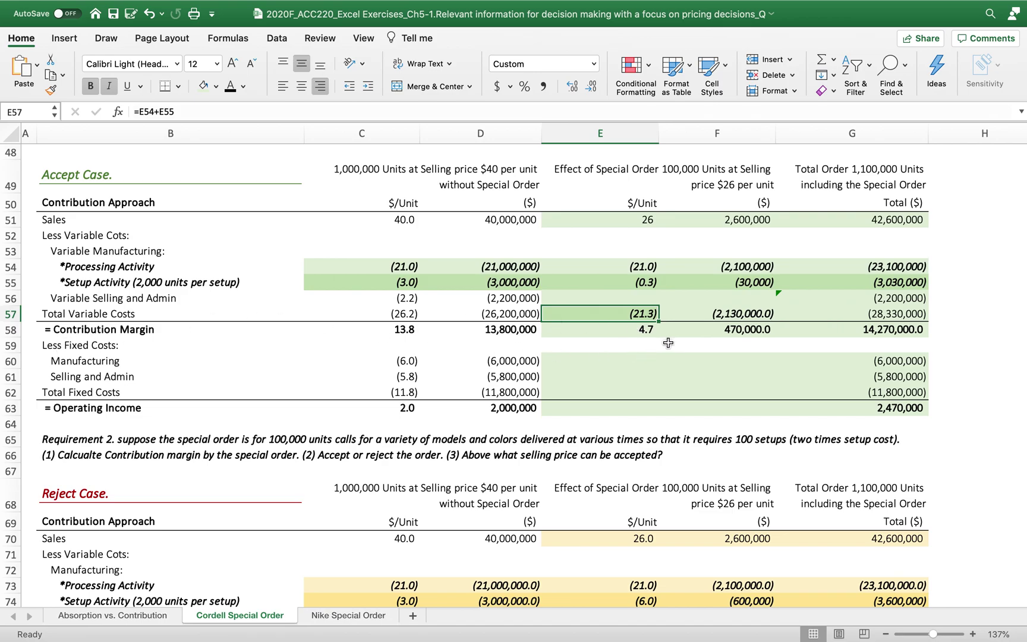
pyautogui.scroll(-5, 669, 345)
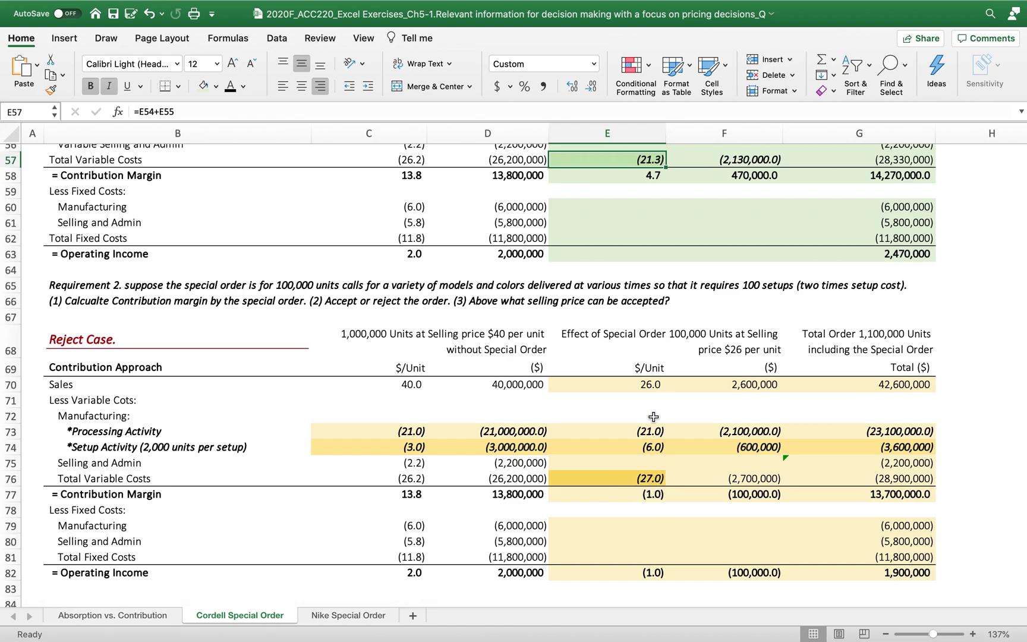
pyautogui.click(659, 480)
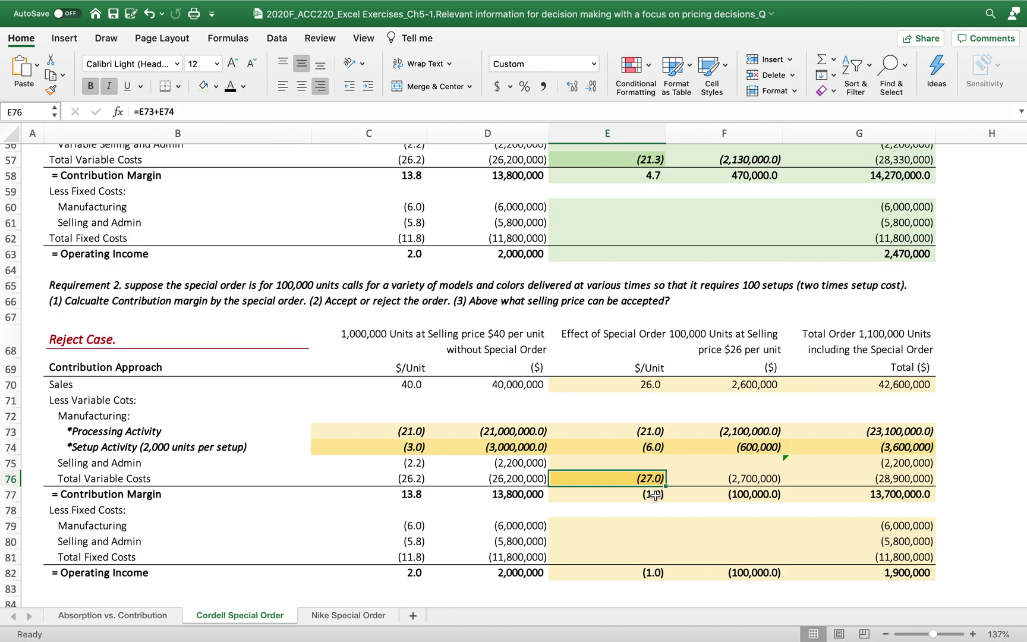
pyautogui.scroll(-2, 636, 515)
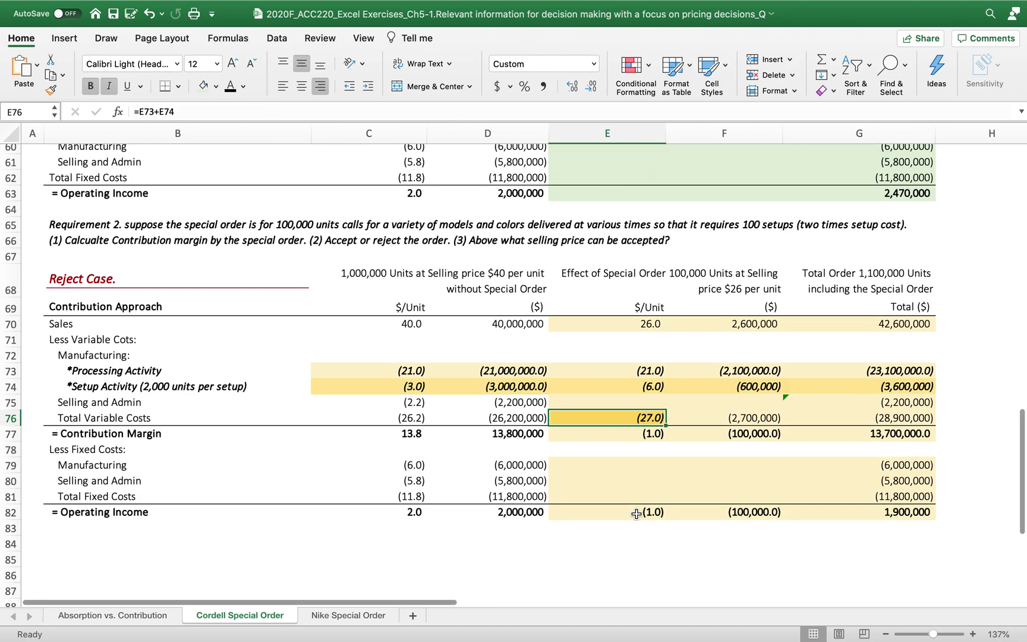
# Review the Correct Analysis, Accept Case and Reject Case contribution tables together with their requirement texts
pyautogui.scroll(20, 636, 513)
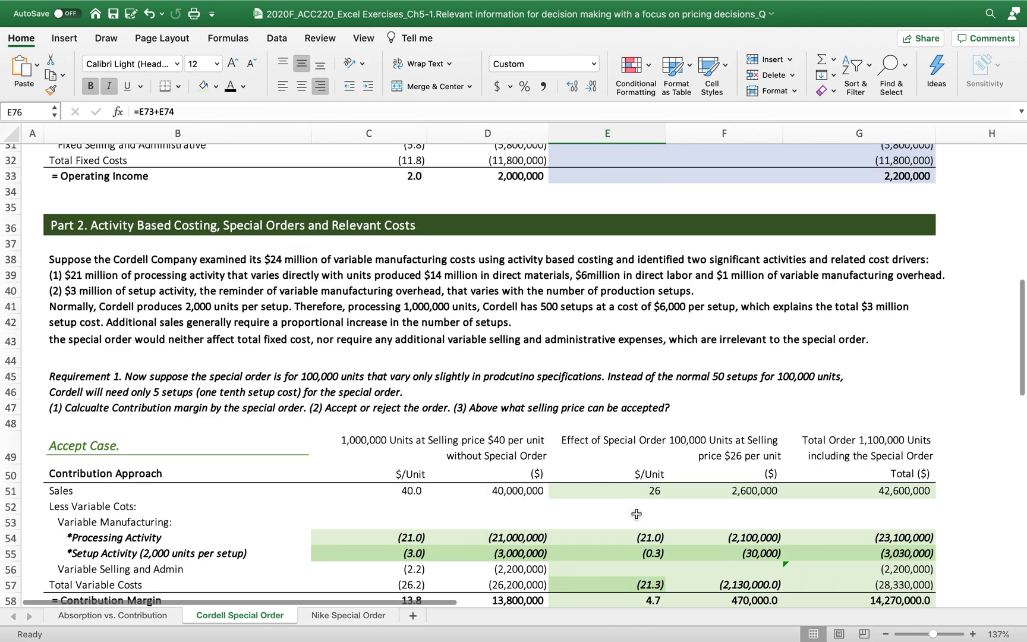
pyautogui.scroll(-10, 636, 514)
pyautogui.scroll(15, 636, 514)
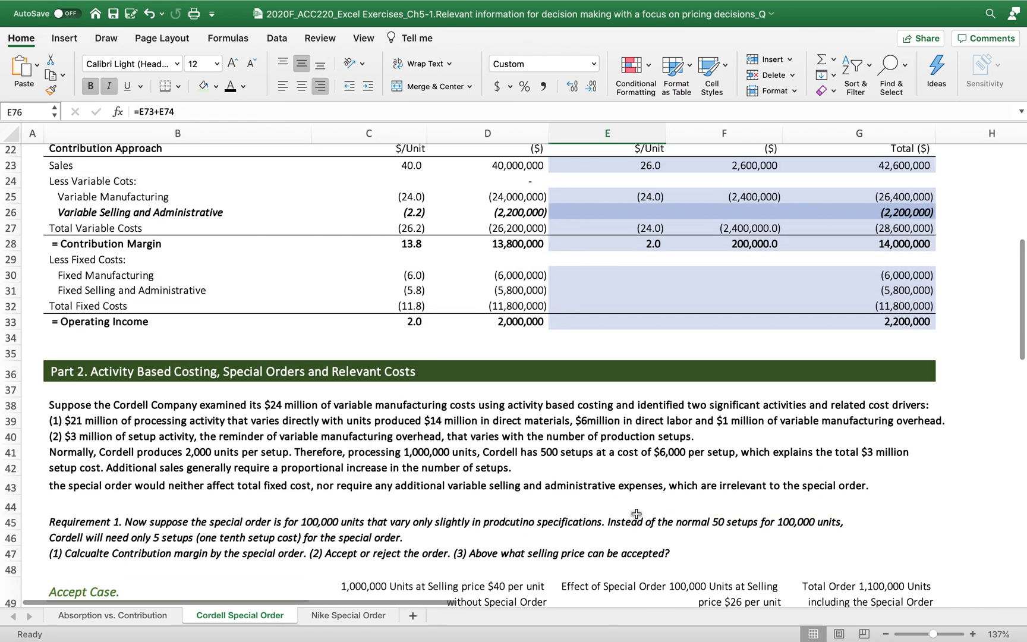
pyautogui.scroll(-5, 636, 514)
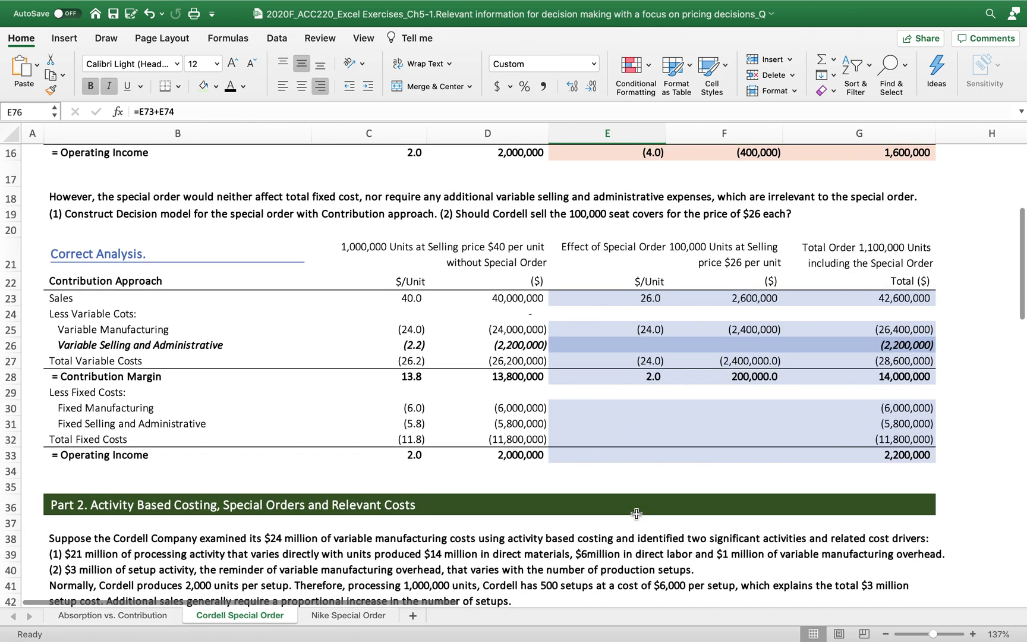
pyautogui.scroll(-10, 636, 514)
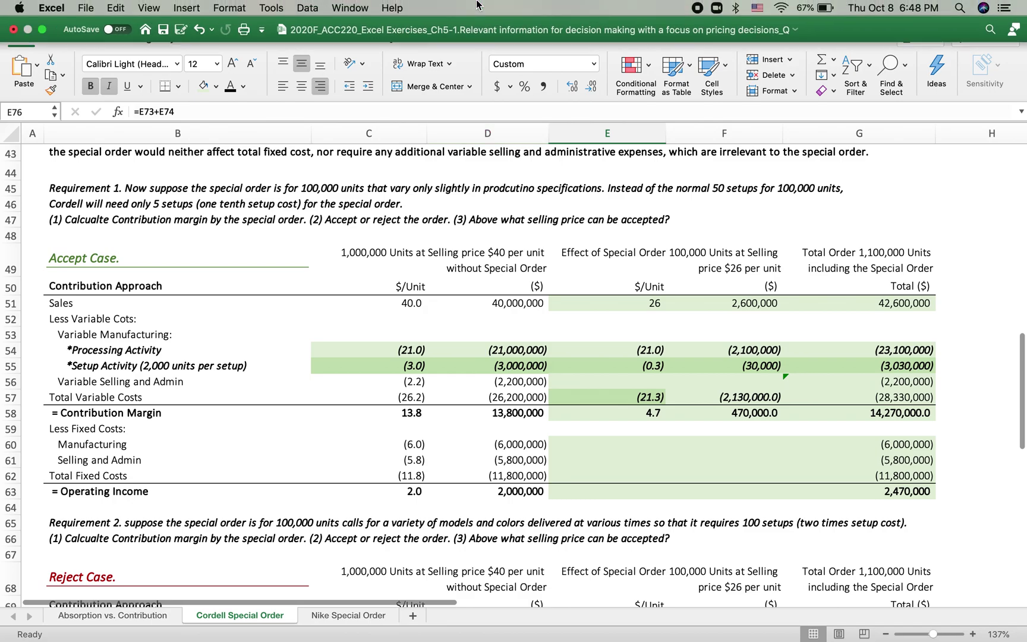